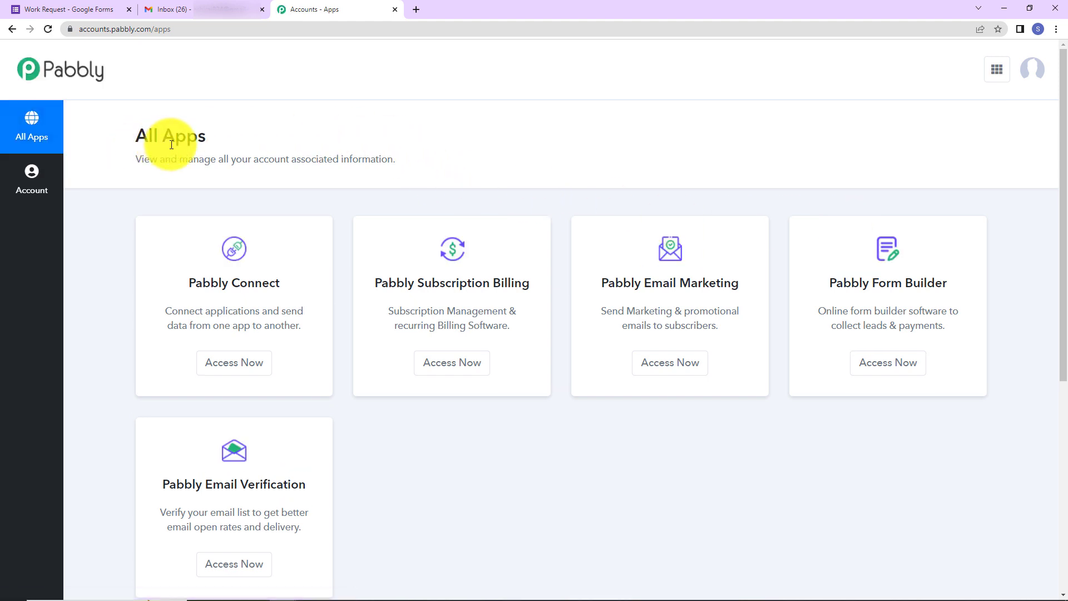
- Open Pabbly Connect and paste 'Respond to Feedback Automatically Using ChatGPT' as a new workflow's name
{"action": "left_click", "coordinate": [228, 362]}
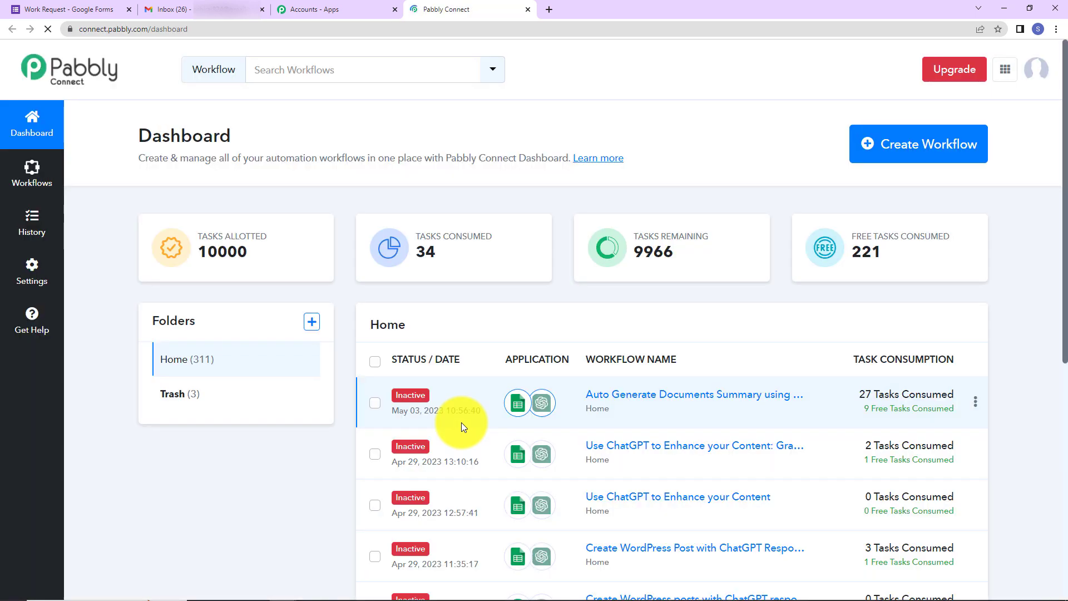
{"action": "left_click", "coordinate": [914, 158]}
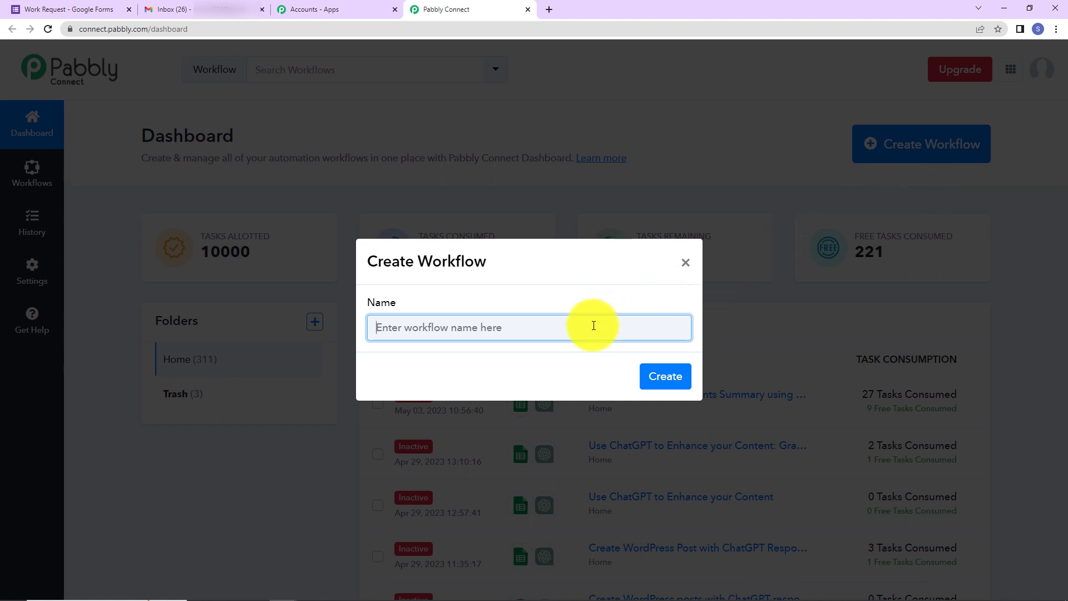
{"action": "type", "text": "Respond to Feedback Automatically Using ChatGPT"}
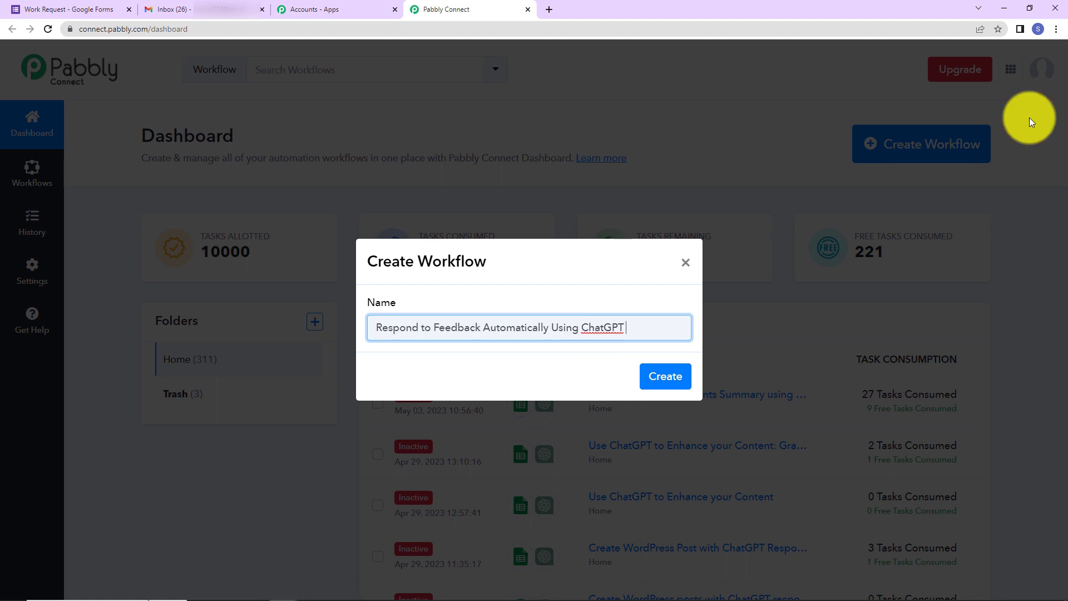
- Confirm creation of the workflow and review its empty Trigger and Action cards
{"action": "left_click", "coordinate": [672, 375]}
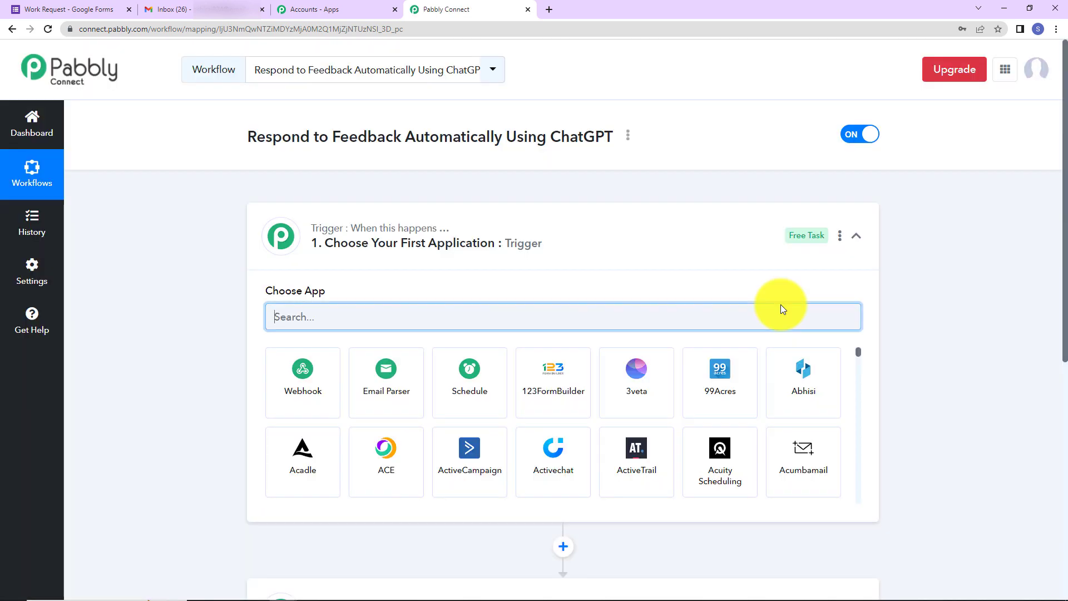
{"action": "scroll", "coordinate": [534, 361], "scroll_direction": "down", "scroll_amount": 2}
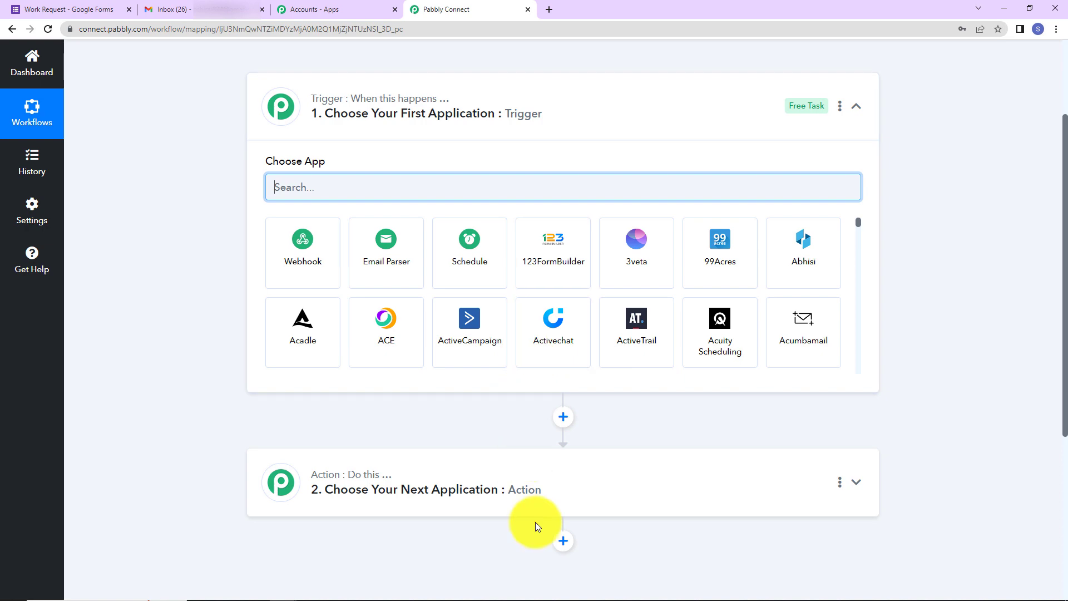
{"action": "scroll", "coordinate": [535, 522], "scroll_direction": "up", "scroll_amount": 2}
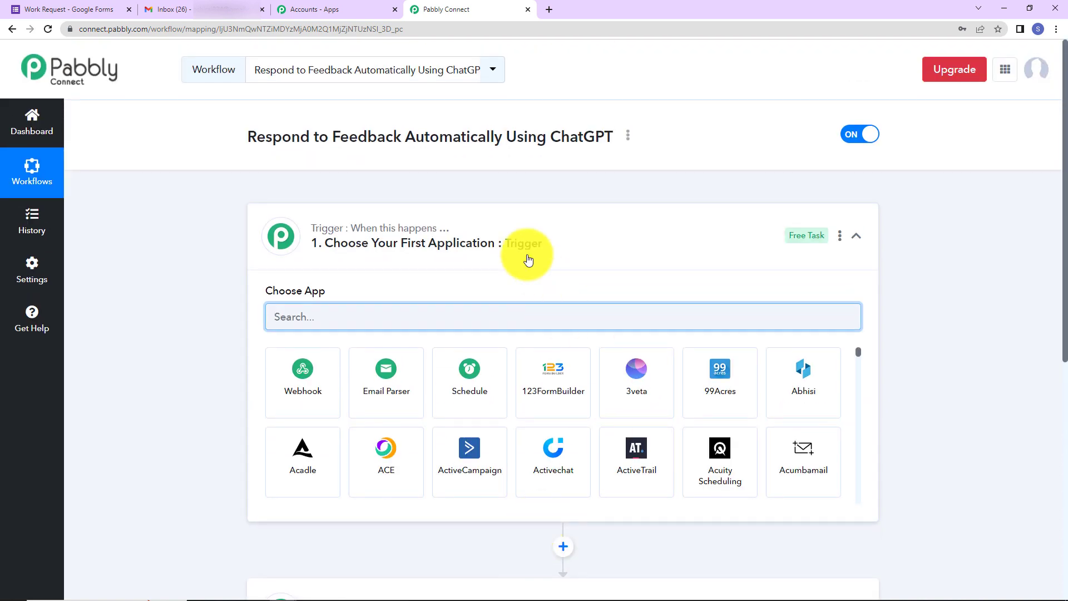
{"action": "scroll", "coordinate": [527, 260], "scroll_direction": "down", "scroll_amount": 2}
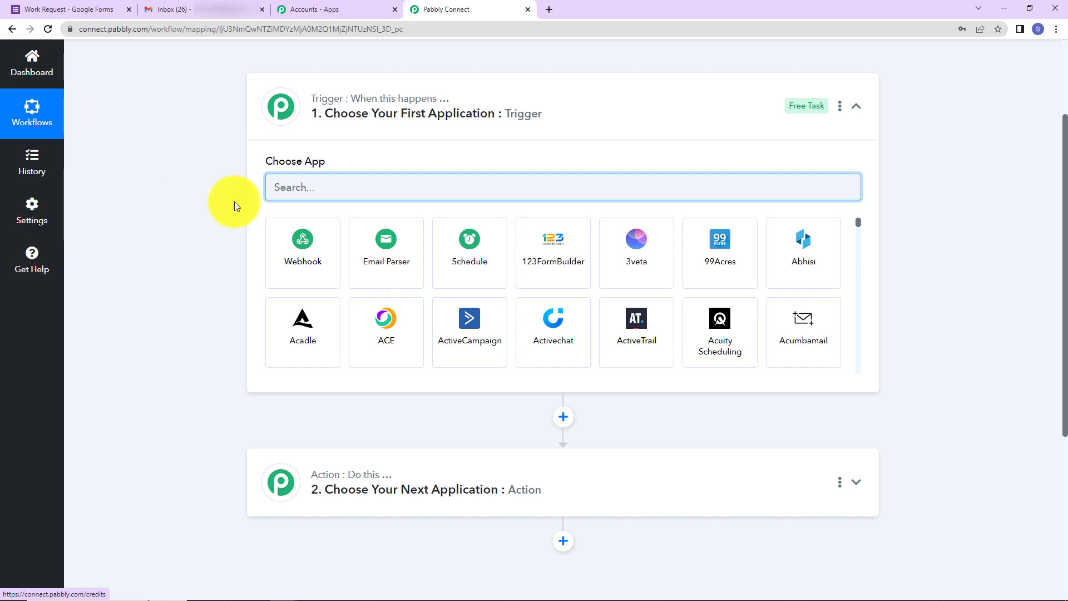
- Set the trigger app to Google Forms with the New Response Received event
{"action": "type", "text": "googl"}
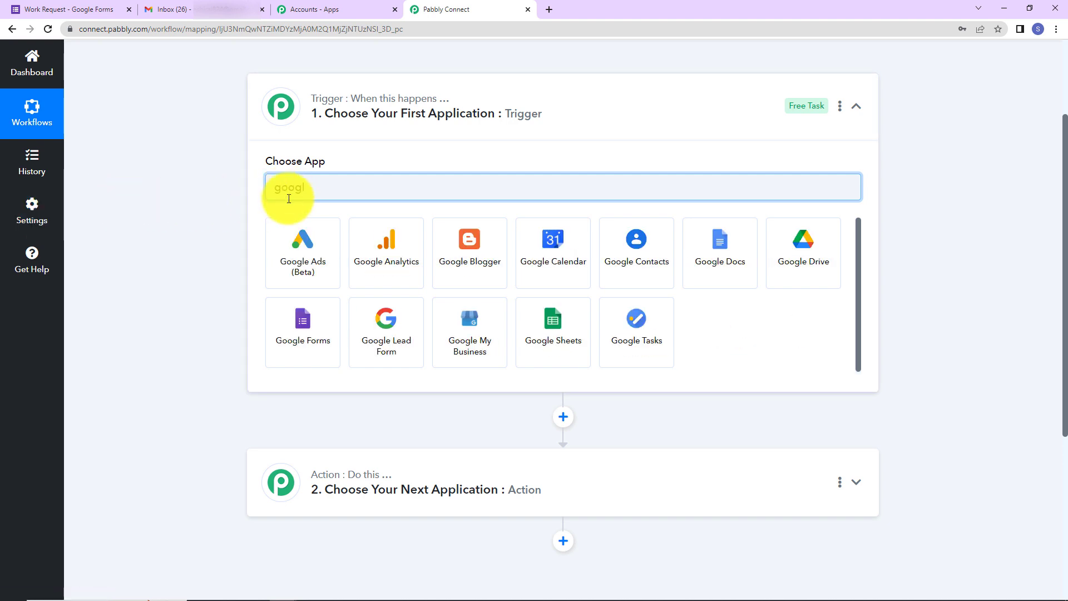
{"action": "left_click", "coordinate": [289, 337]}
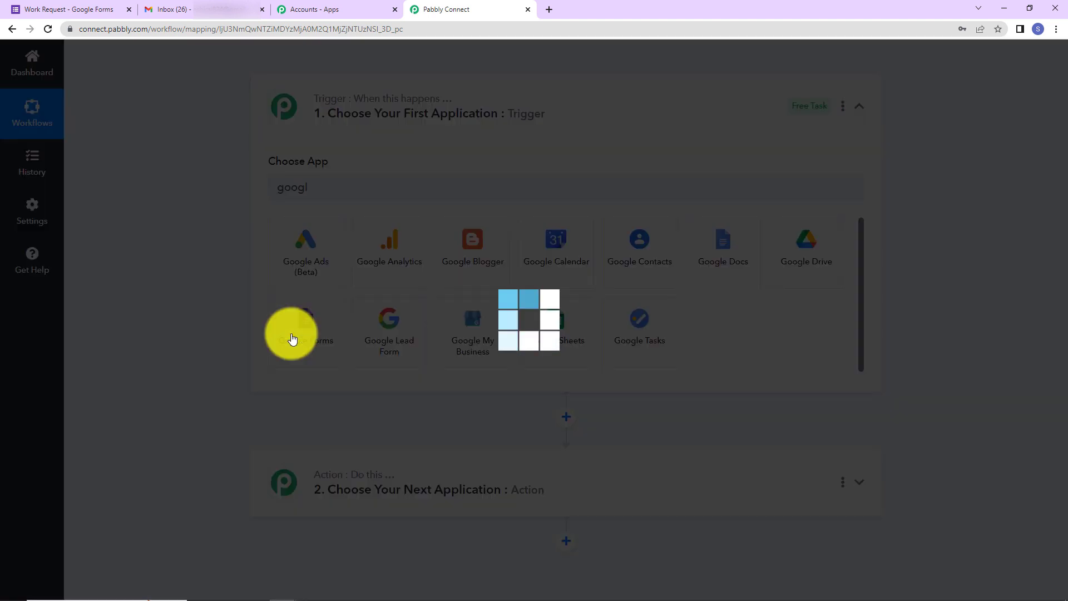
{"action": "mouse_move", "coordinate": [279, 226]}
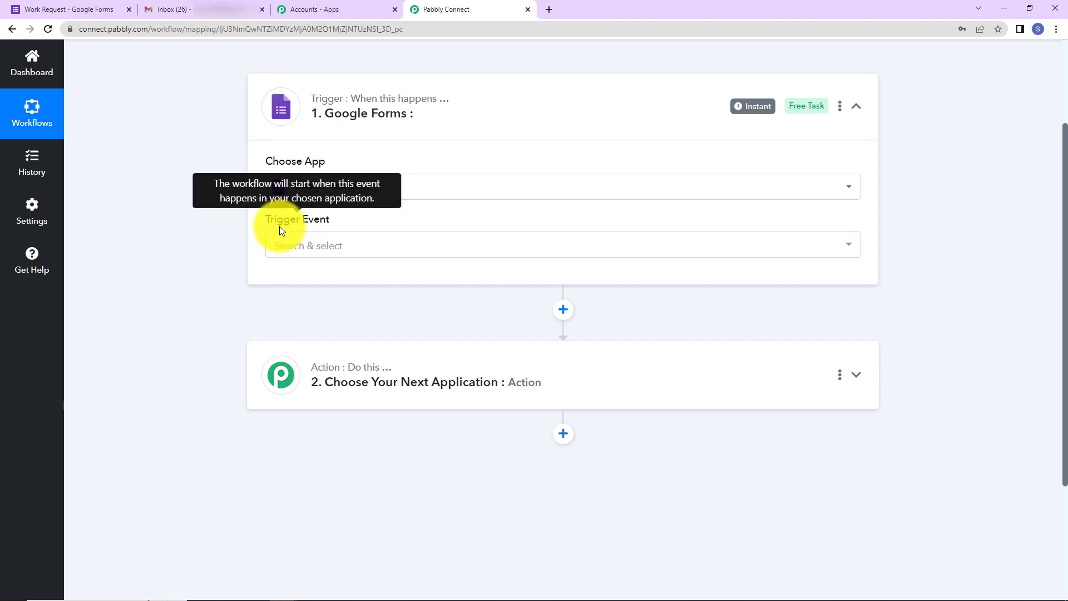
{"action": "left_click", "coordinate": [303, 247]}
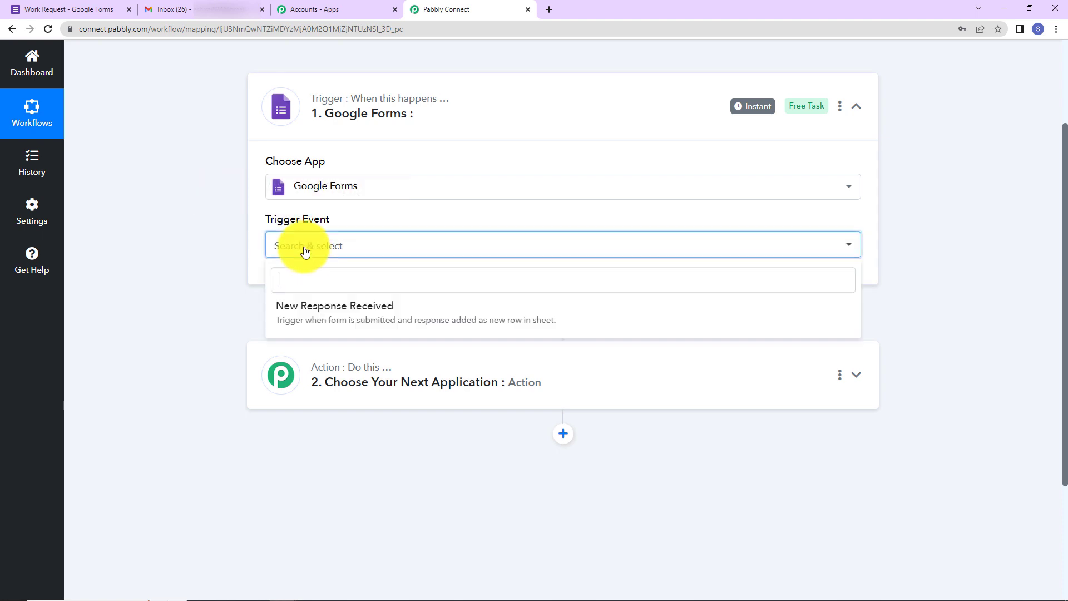
{"action": "left_click", "coordinate": [305, 320]}
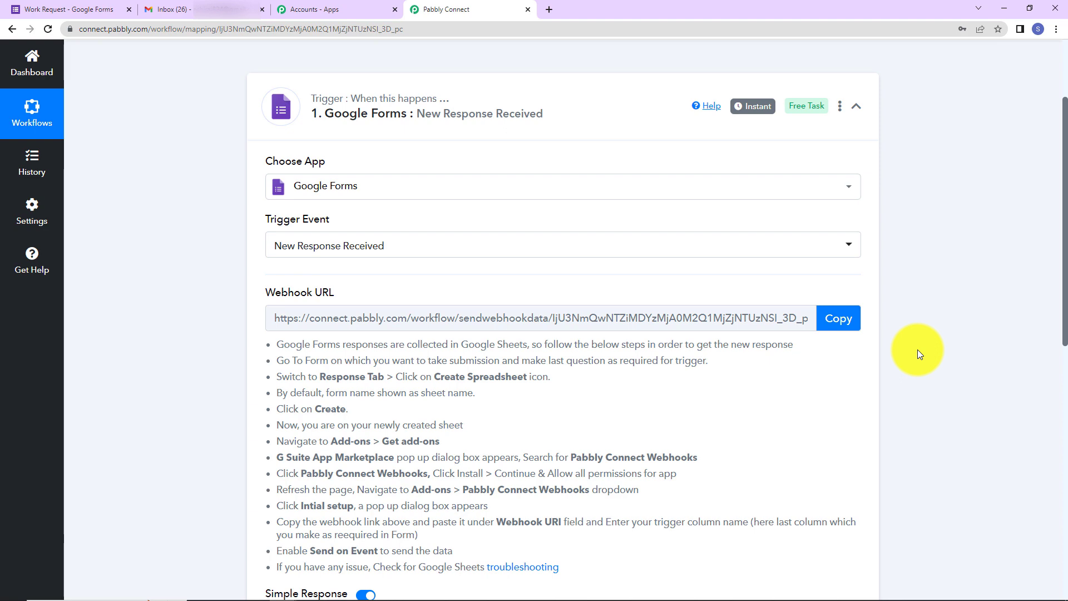
- Copy the Google Forms trigger's webhook URL
{"action": "scroll", "coordinate": [830, 380], "scroll_direction": "down", "scroll_amount": 2}
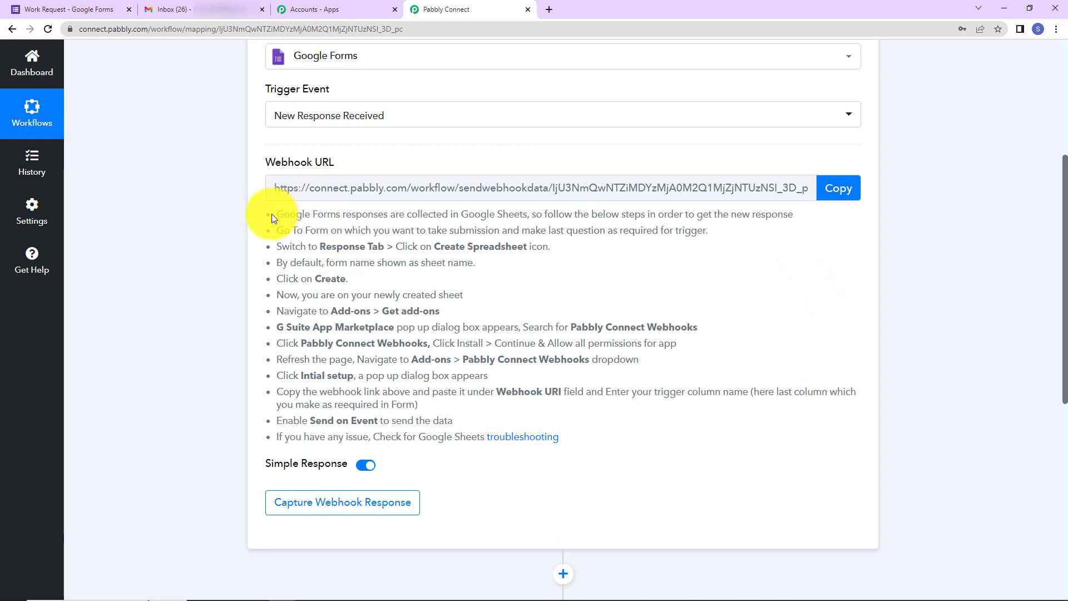
{"action": "left_click_drag", "start_coordinate": [271, 214], "coordinate": [517, 460]}
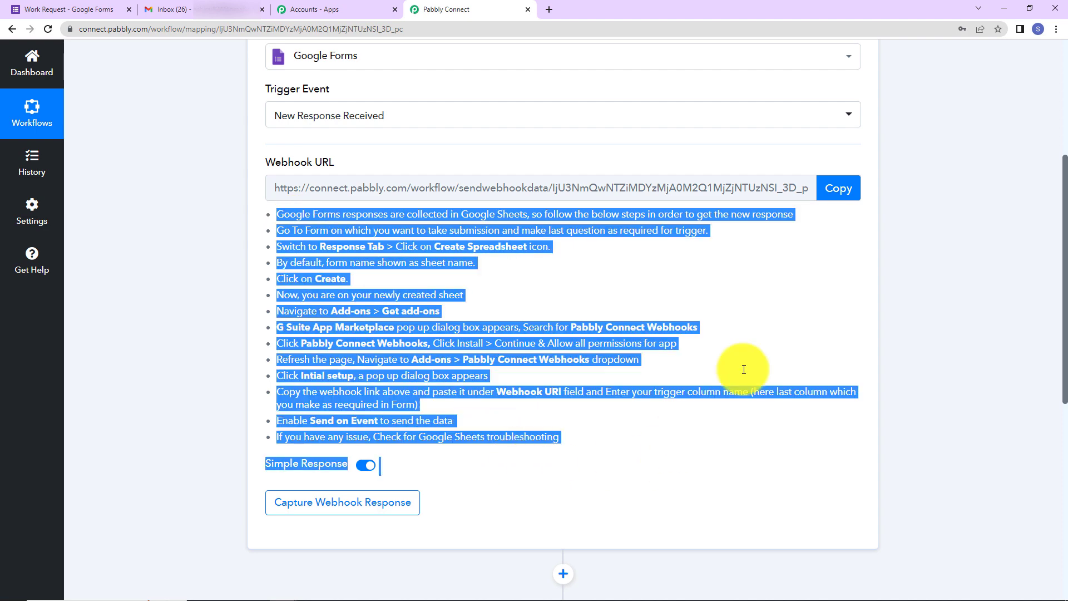
{"action": "left_click", "coordinate": [849, 189]}
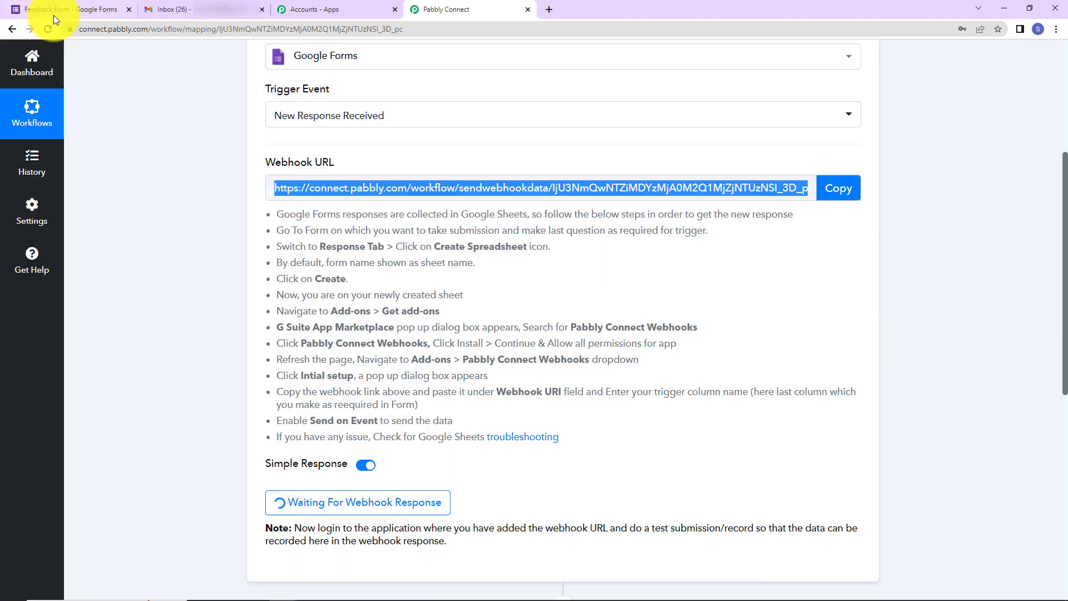
{"action": "left_click", "coordinate": [53, 11]}
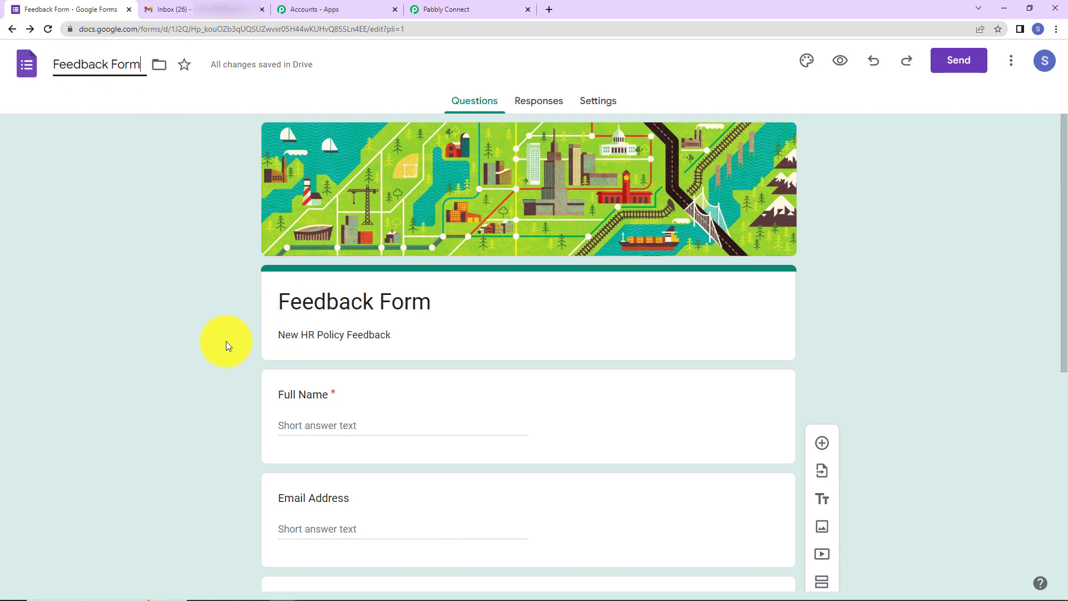
- Mark 'What is your opinion on the New HR Policy?' as required, then view the Responses tab
{"action": "scroll", "coordinate": [224, 341], "scroll_direction": "down", "scroll_amount": 2}
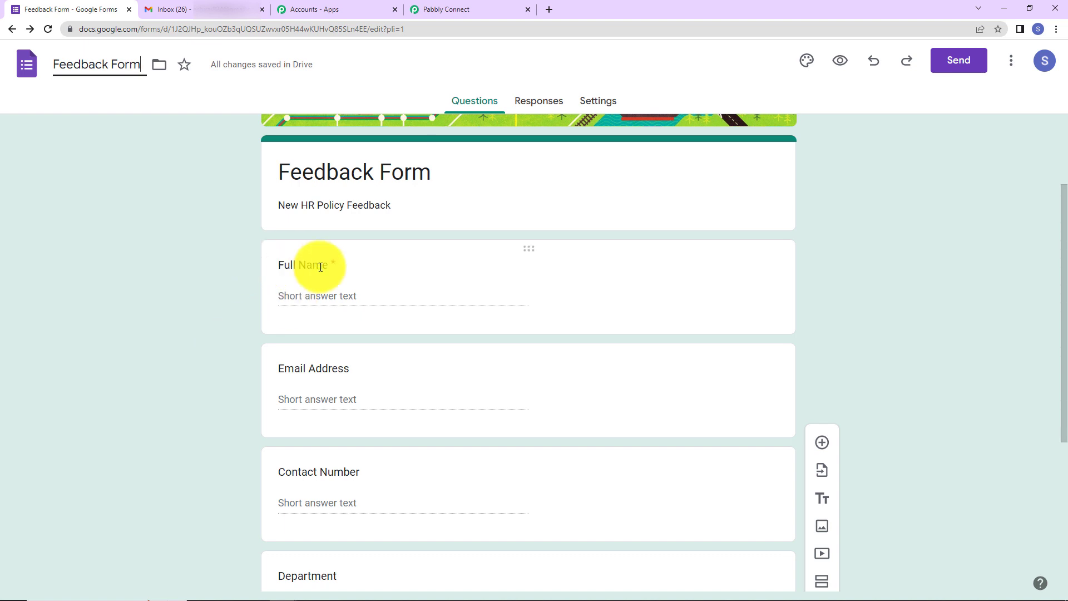
{"action": "scroll", "coordinate": [327, 398], "scroll_direction": "down", "scroll_amount": 2}
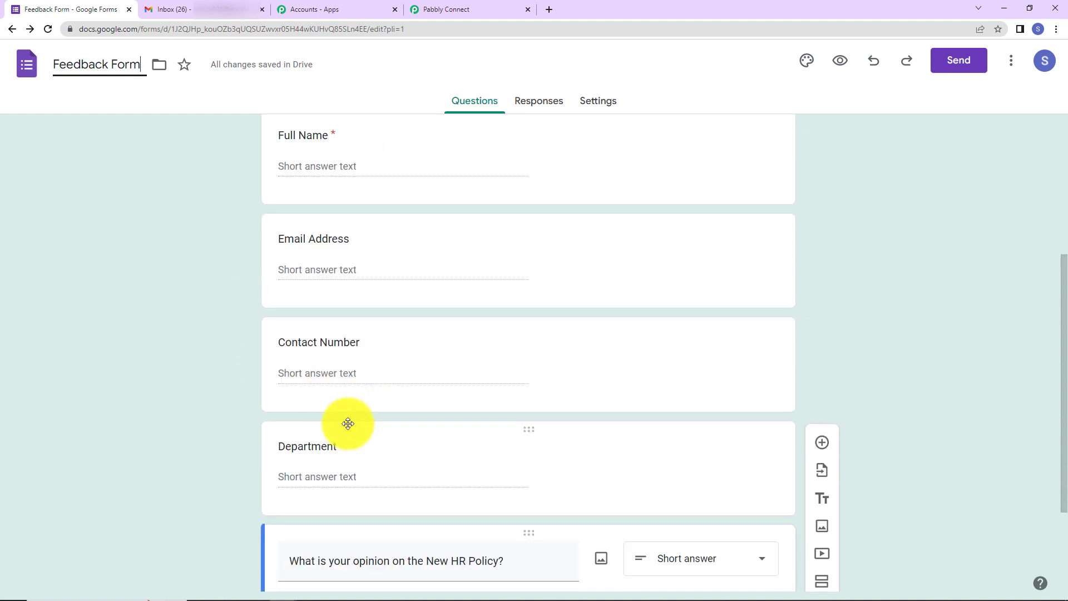
{"action": "scroll", "coordinate": [339, 439], "scroll_direction": "down", "scroll_amount": 2}
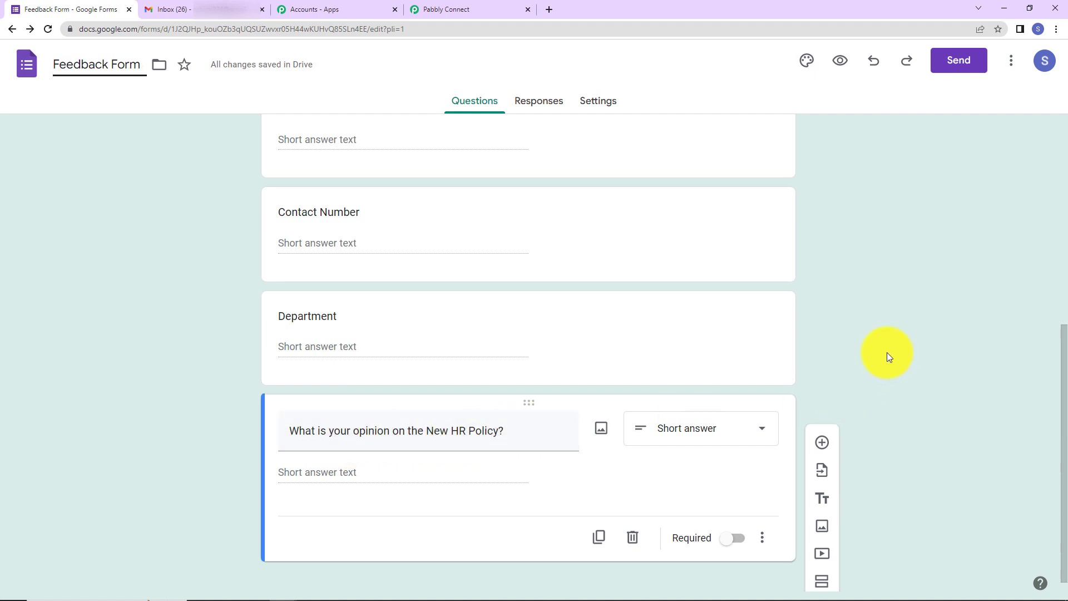
{"action": "scroll", "coordinate": [887, 352], "scroll_direction": "down", "scroll_amount": 1}
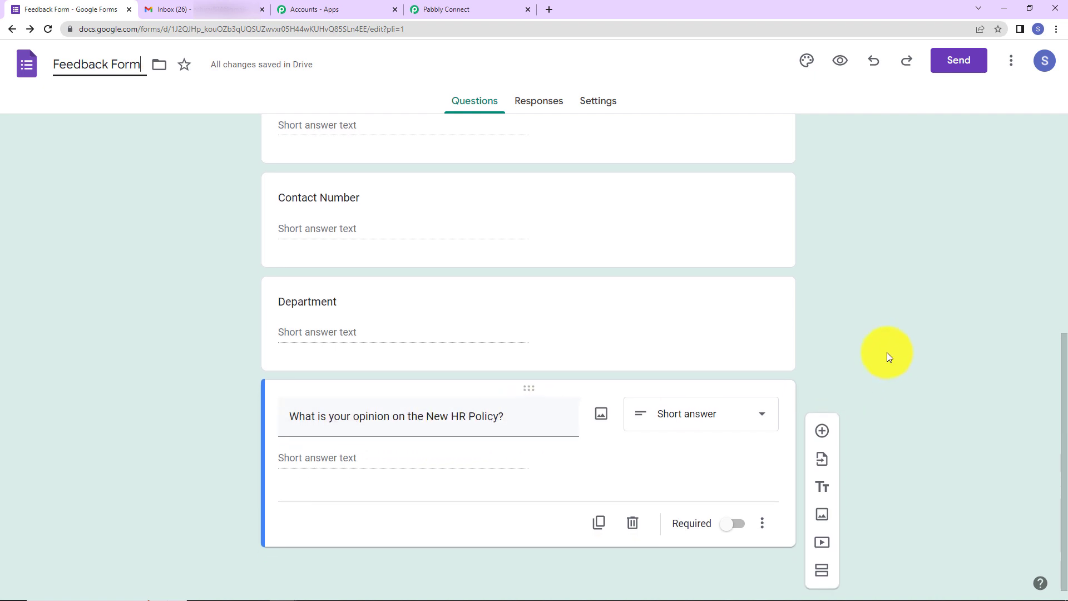
{"action": "left_click", "coordinate": [729, 525]}
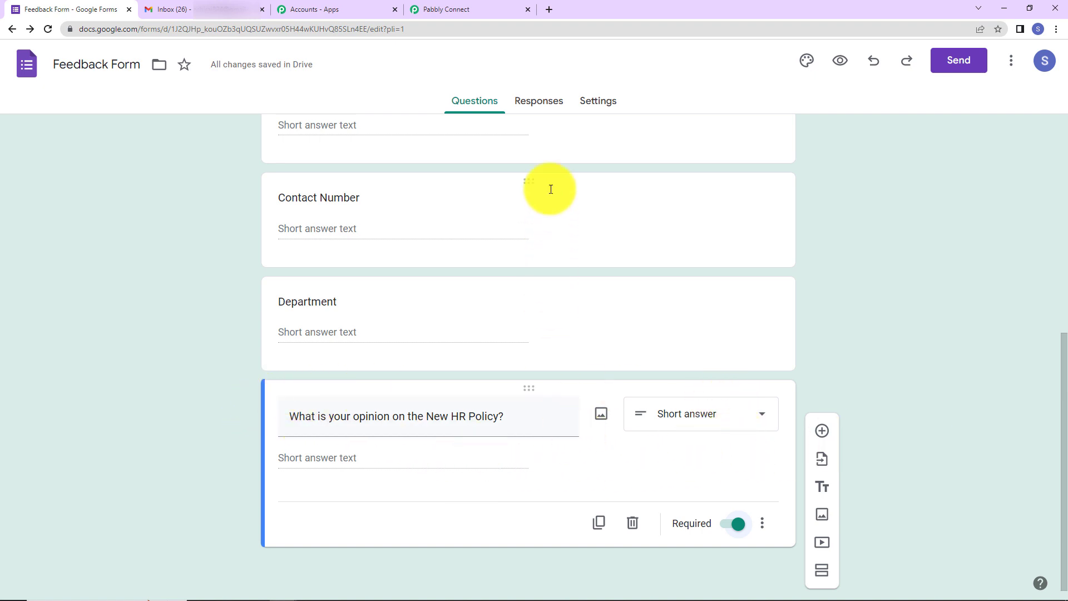
{"action": "left_click", "coordinate": [533, 107]}
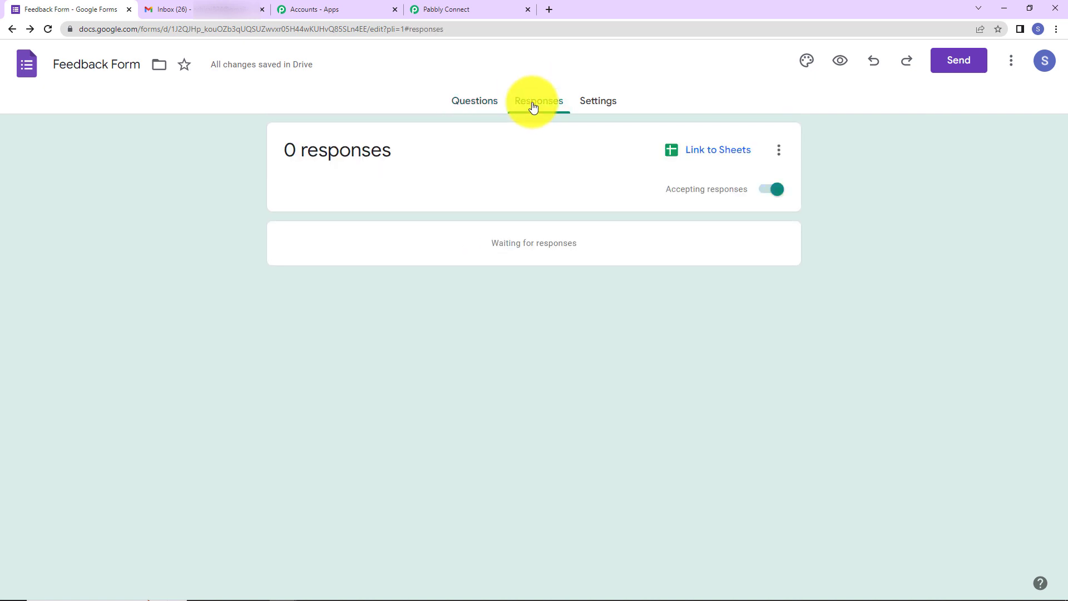
- Send responses to a new 'Feedback Form (Responses)' spreadsheet and open it in Sheets
{"action": "left_click", "coordinate": [779, 152]}
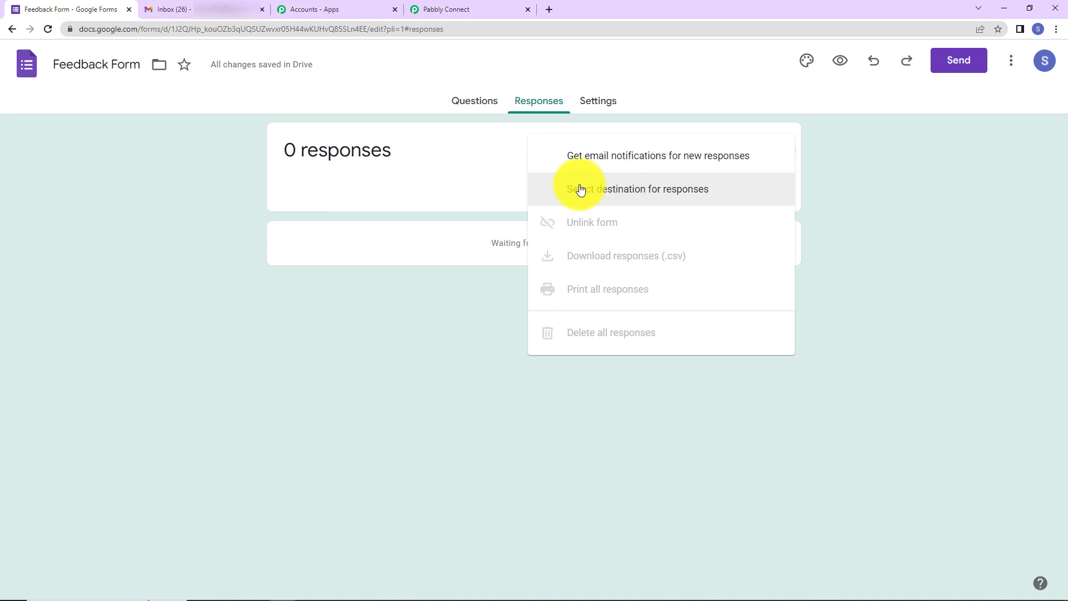
{"action": "left_click", "coordinate": [744, 194]}
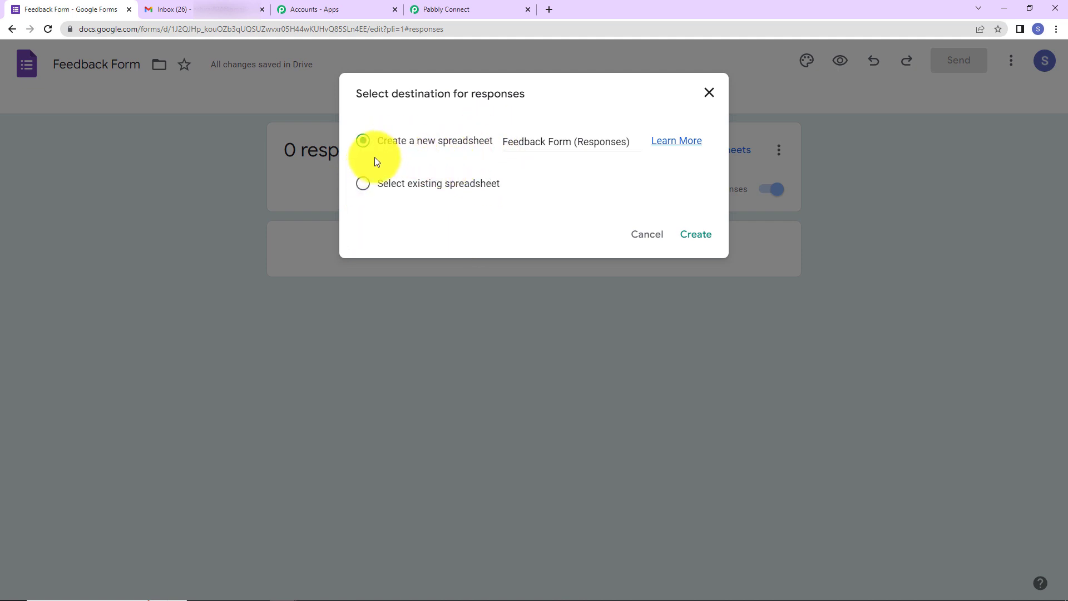
{"action": "left_click", "coordinate": [696, 235]}
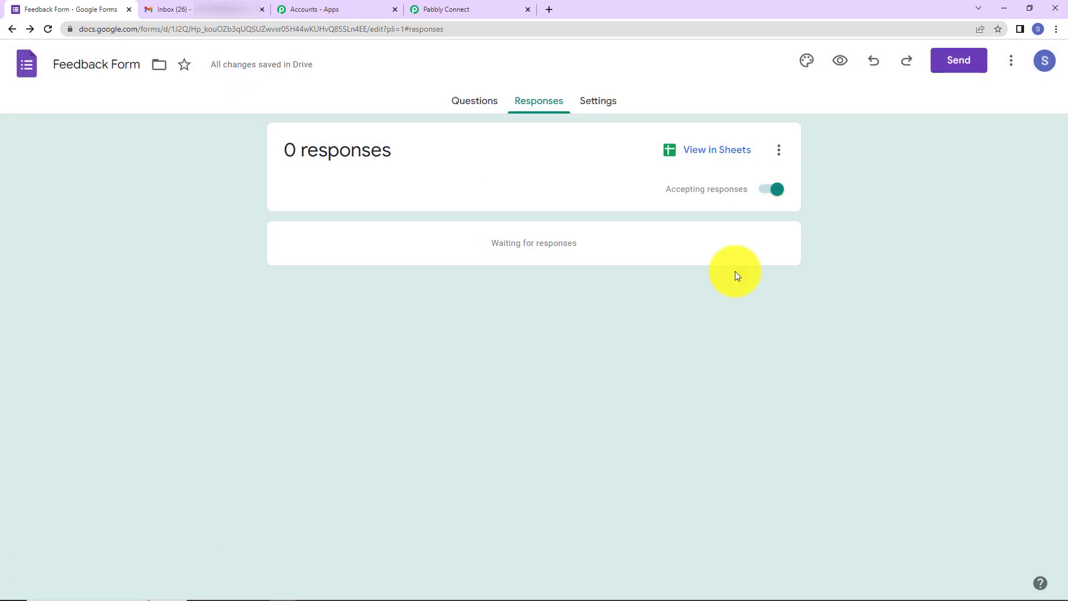
{"action": "left_click", "coordinate": [707, 153]}
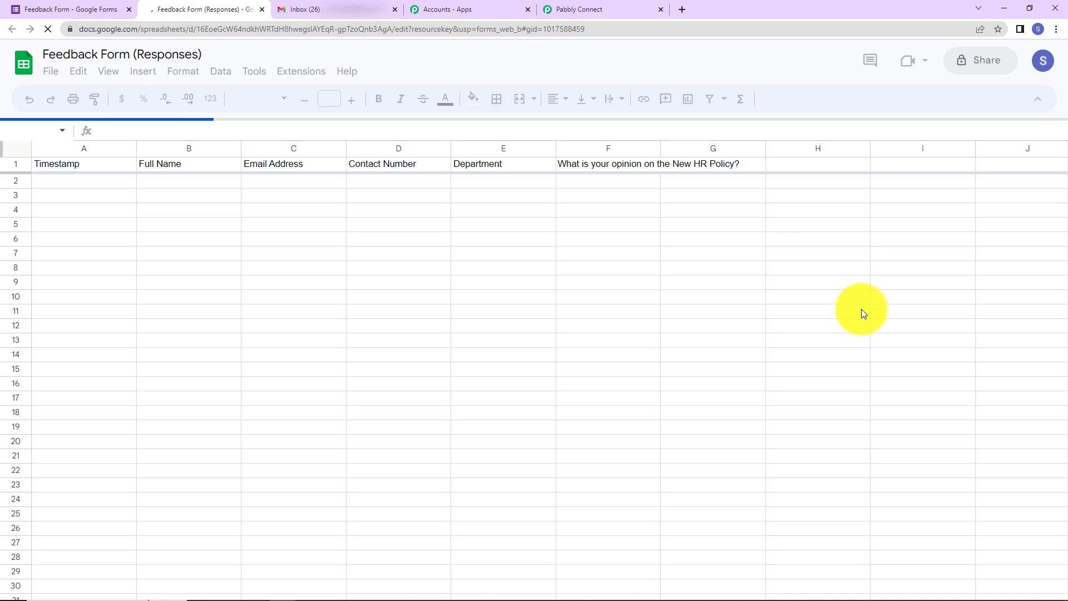
- Make the header row bold, font size 11, with a light blue fill
{"action": "left_click", "coordinate": [16, 161]}
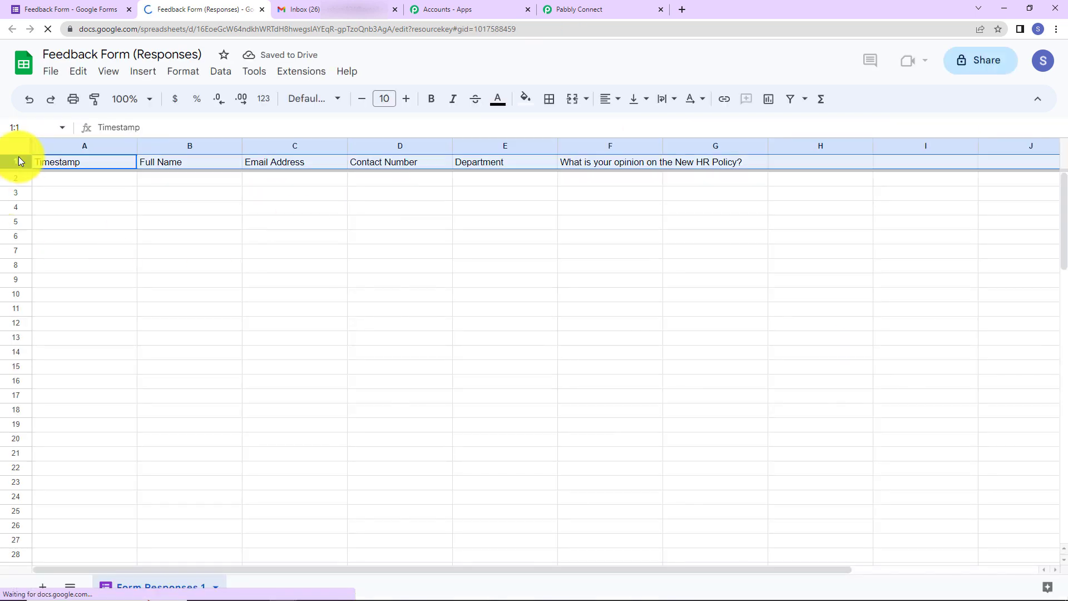
{"action": "left_click", "coordinate": [406, 99]}
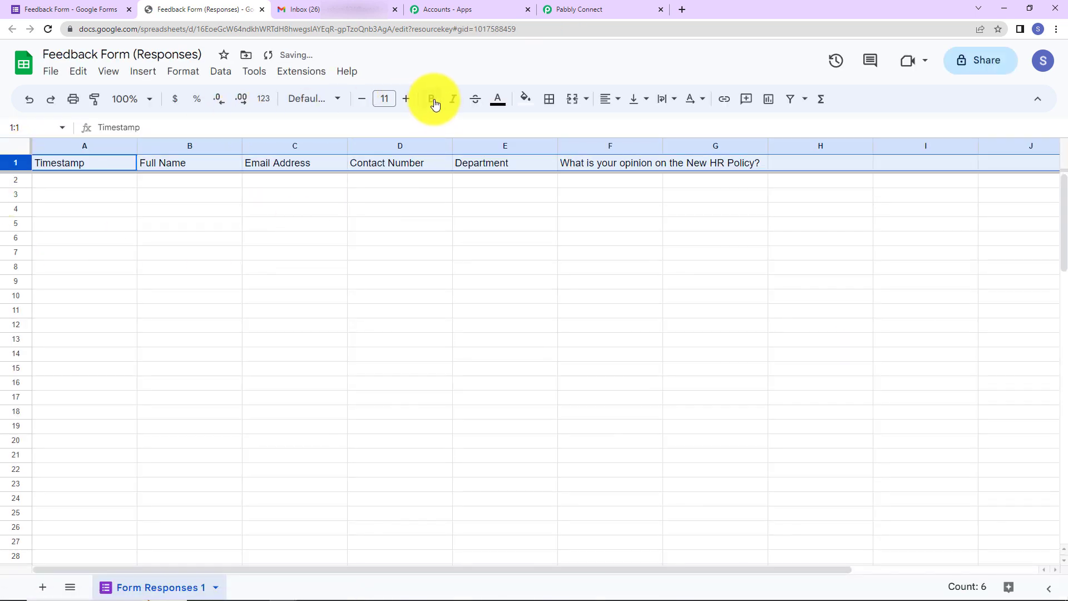
{"action": "left_click", "coordinate": [434, 100]}
{"action": "left_click", "coordinate": [527, 99]}
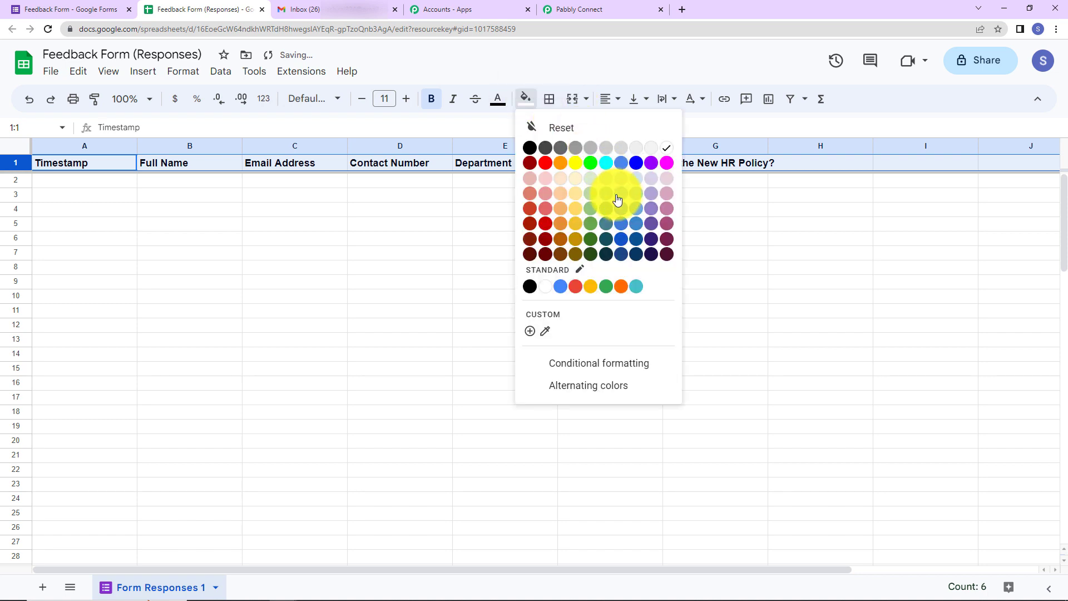
{"action": "left_click", "coordinate": [616, 197]}
{"action": "left_click", "coordinate": [701, 252]}
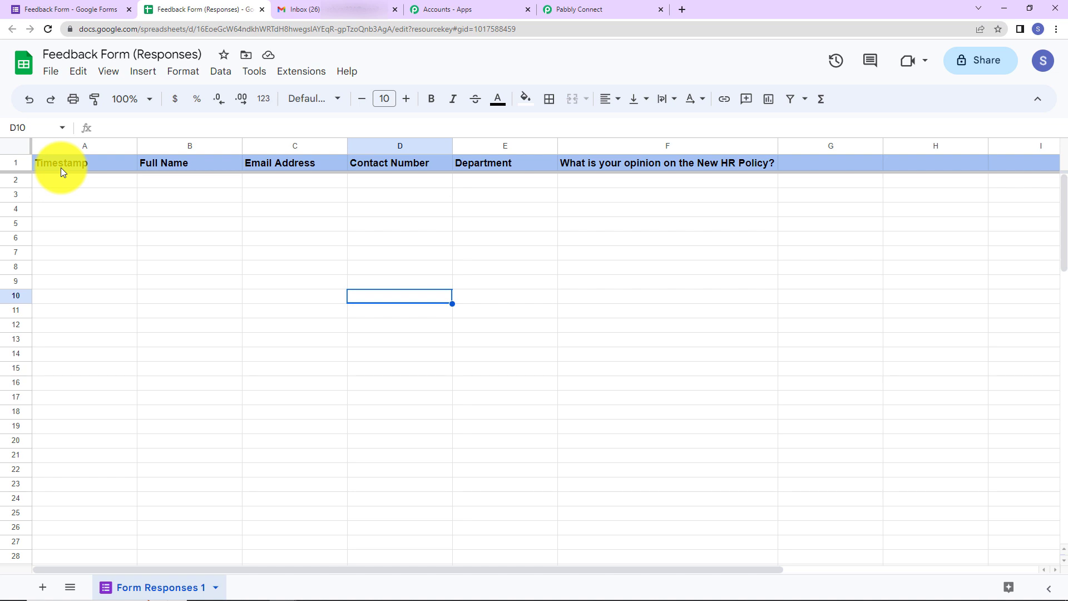
{"action": "left_click", "coordinate": [66, 9]}
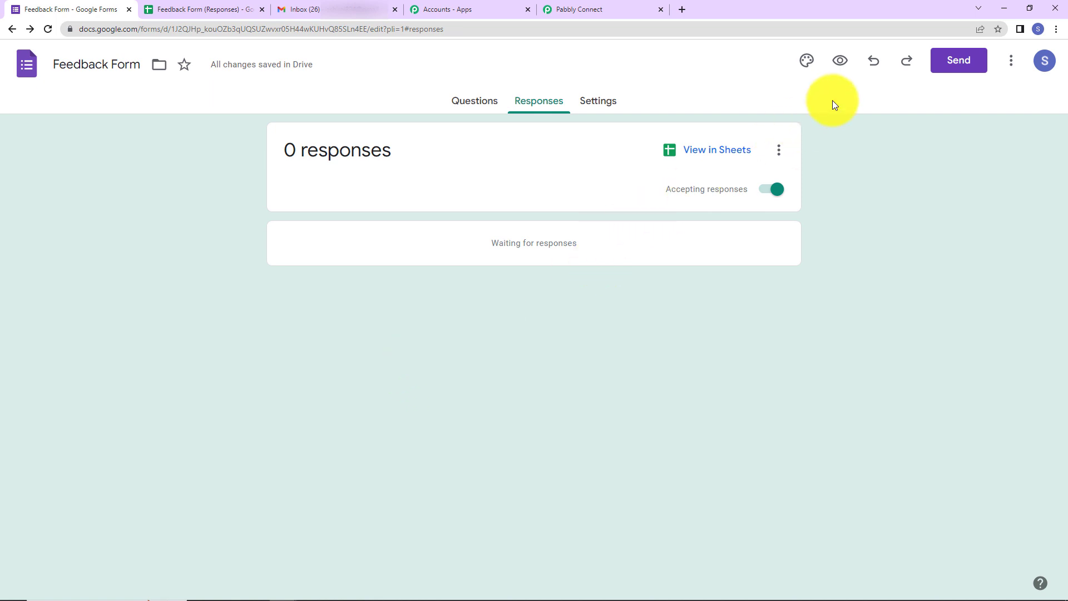
- In the form preview, enter a test full name, email address and contact number
{"action": "left_click", "coordinate": [840, 60]}
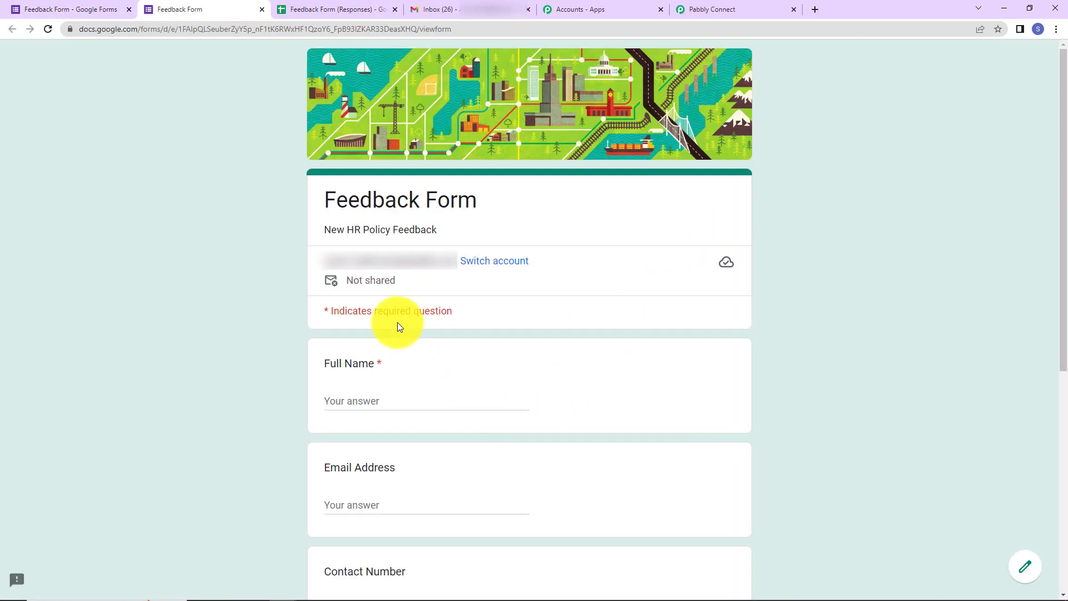
{"action": "scroll", "coordinate": [397, 322], "scroll_direction": "down", "scroll_amount": 5}
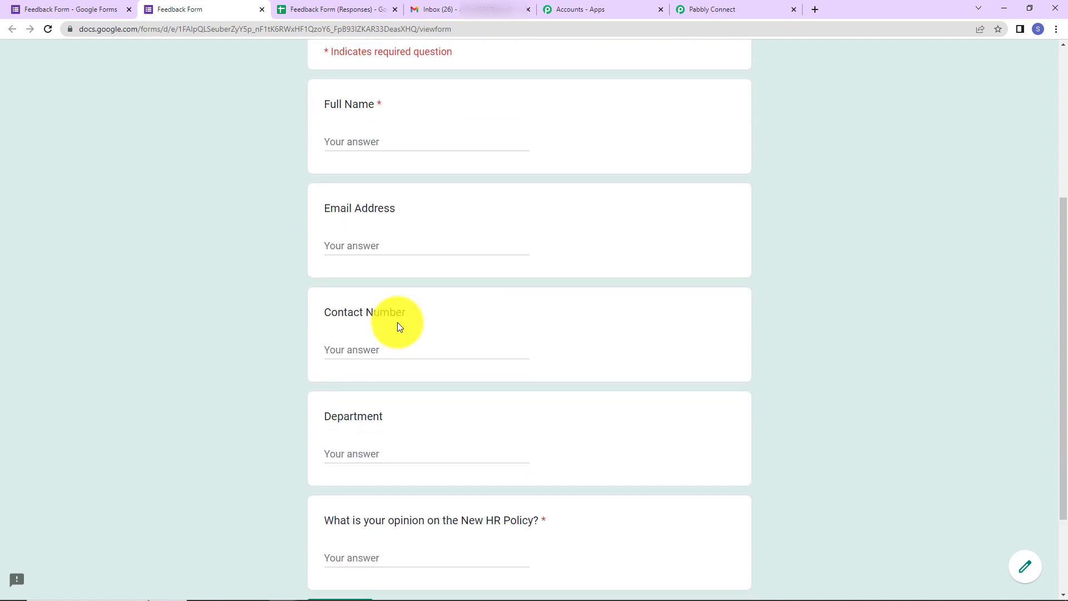
{"action": "left_click", "coordinate": [358, 136]}
{"action": "type", "text": "Smart"}
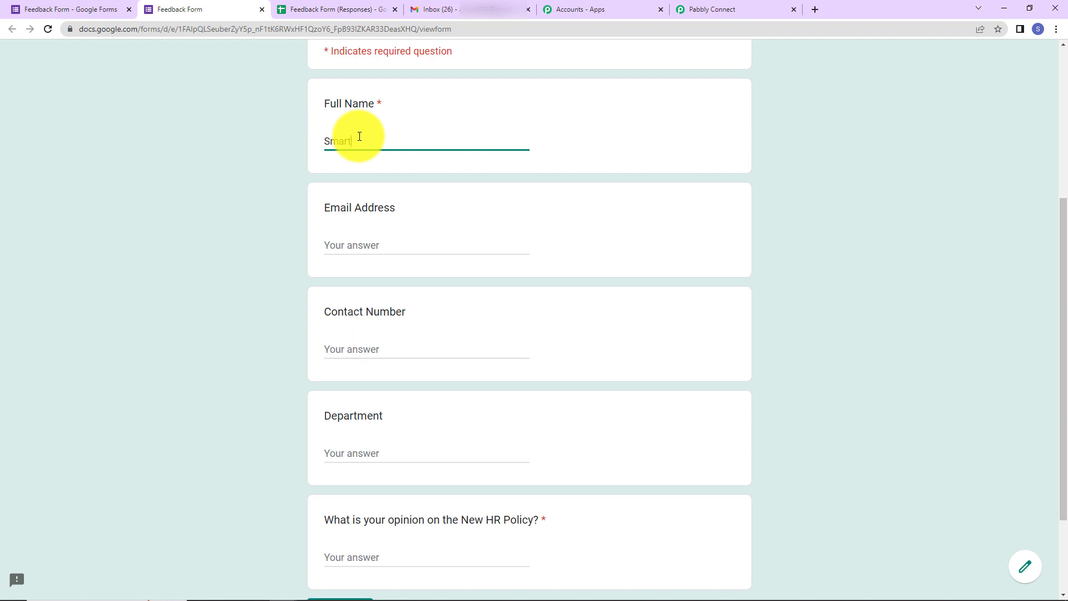
{"action": "type", "text": " User"}
{"action": "key", "text": "Tab"}
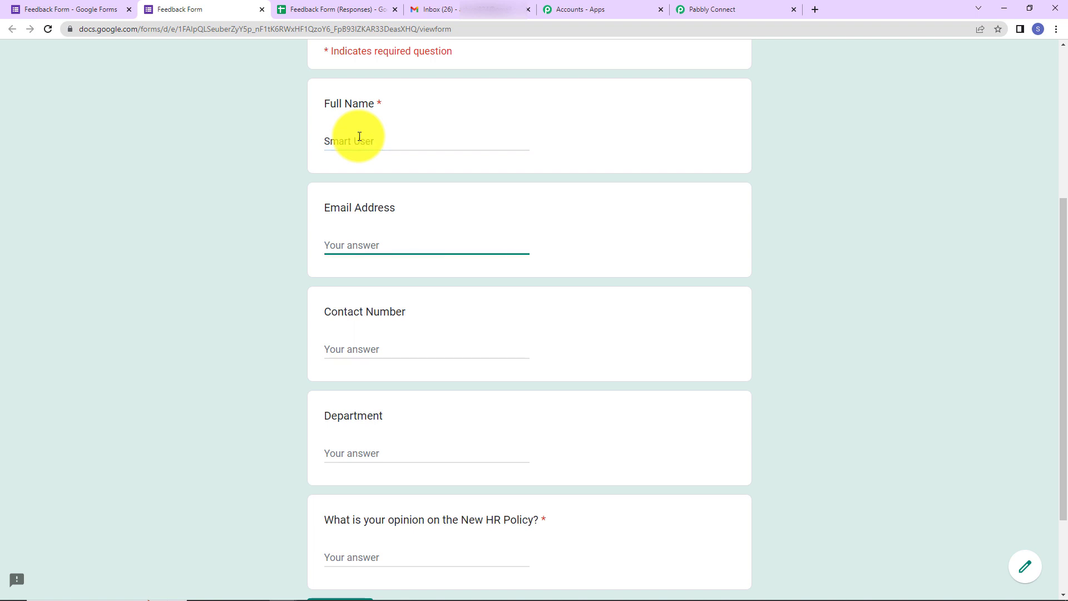
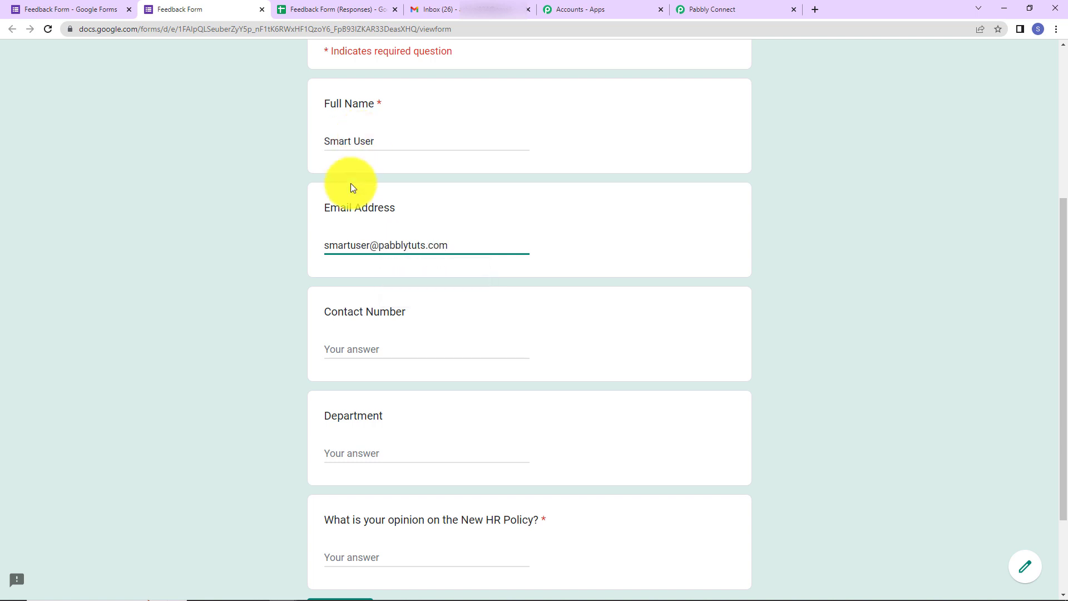
{"action": "left_click", "coordinate": [360, 340]}
{"action": "type", "text": "9111111111"}
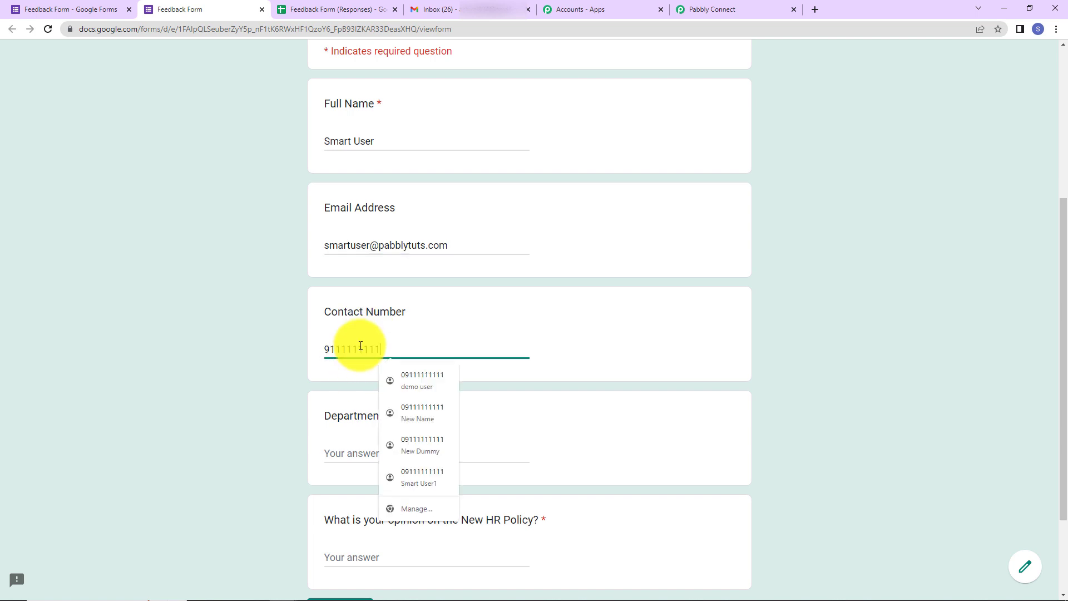
- Answer Finance as department, add a satisfied HR-policy opinion, submit, and check the new sheet row
{"action": "left_click", "coordinate": [347, 459]}
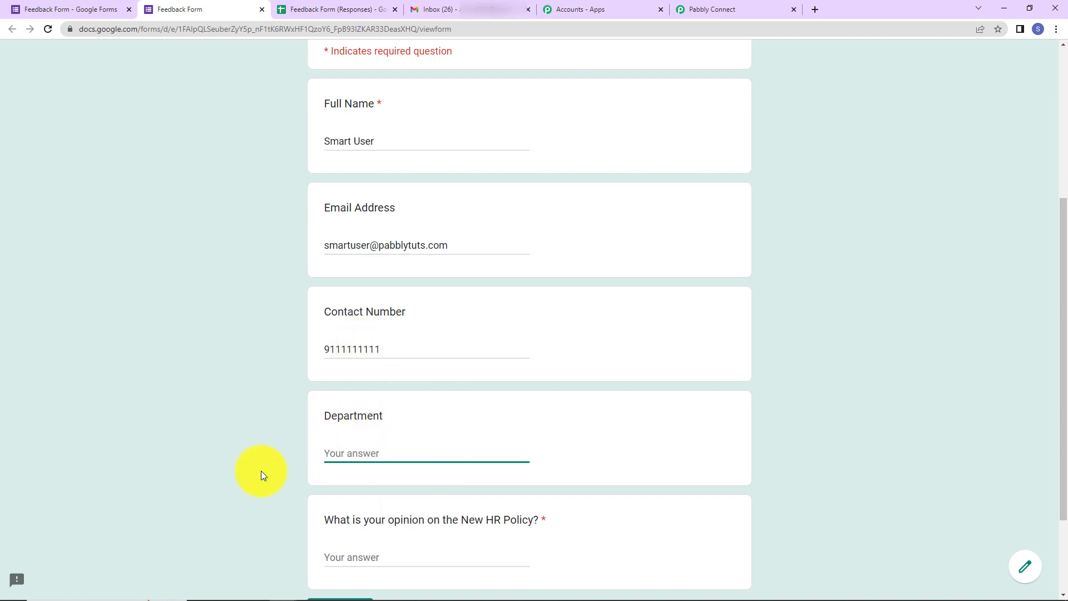
{"action": "type", "text": "Finance"}
{"action": "scroll", "coordinate": [261, 471], "scroll_direction": "down", "scroll_amount": 3}
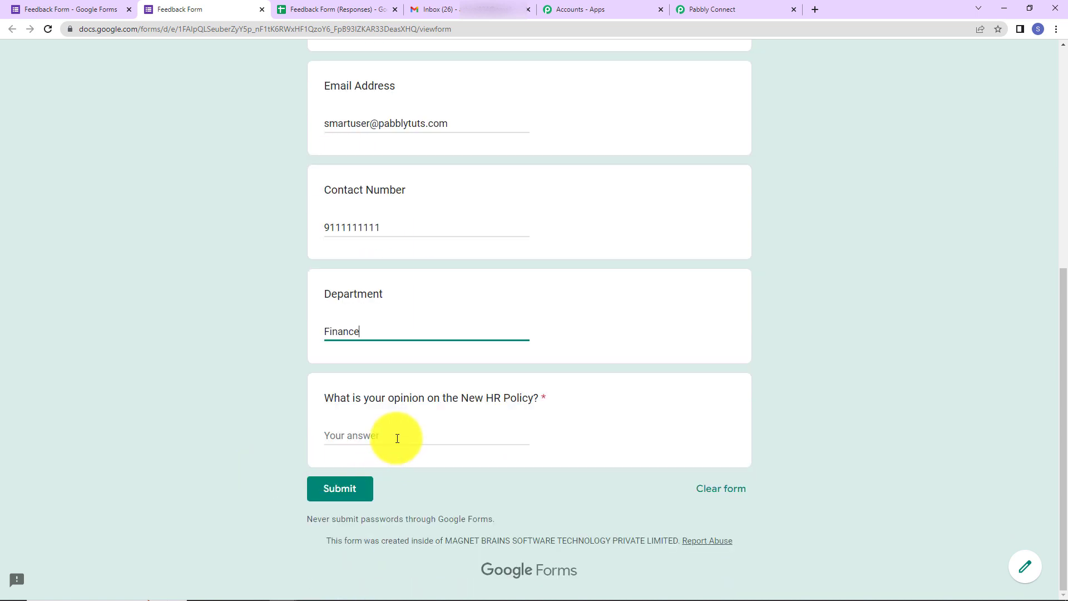
{"action": "left_click", "coordinate": [397, 438]}
{"action": "type", "text": "I am"}
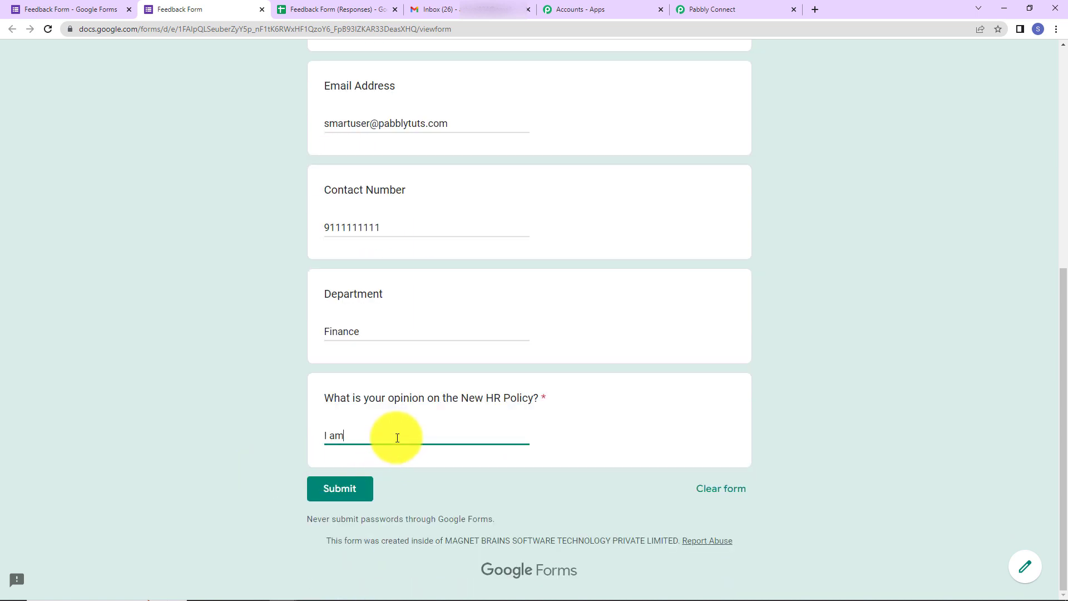
{"action": "type", "text": " highly satisfied with the recent changed "}
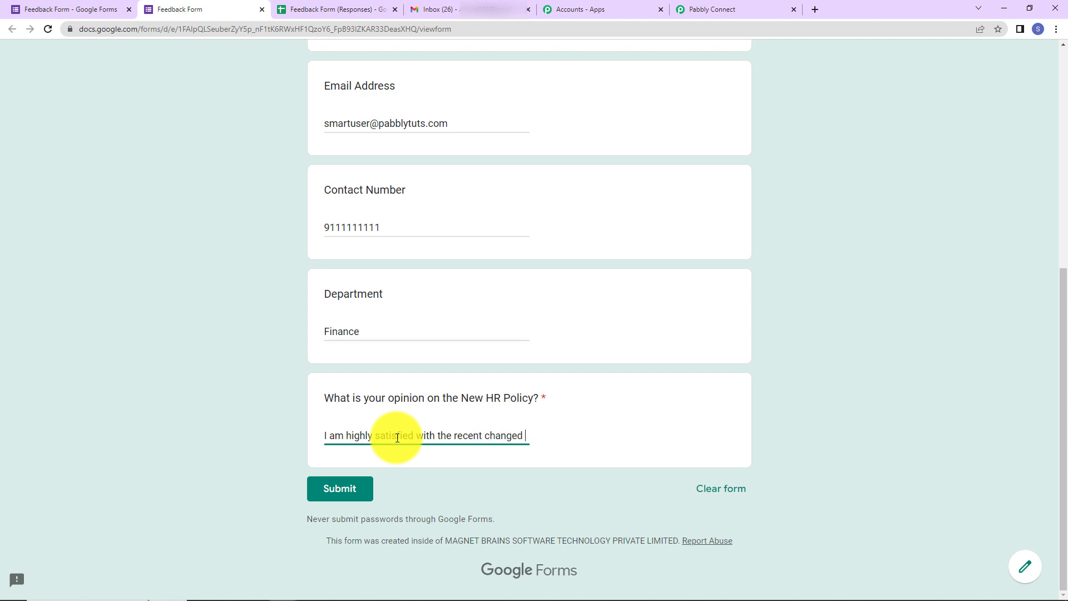
{"action": "type", "text": "made in the "}
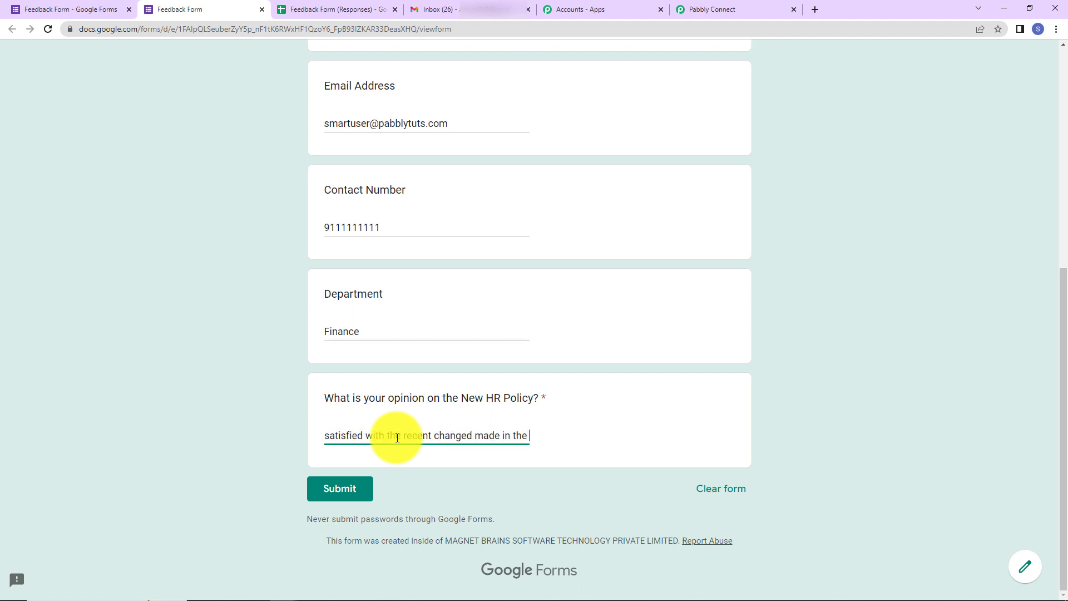
{"action": "type", "text": "HR Policy."}
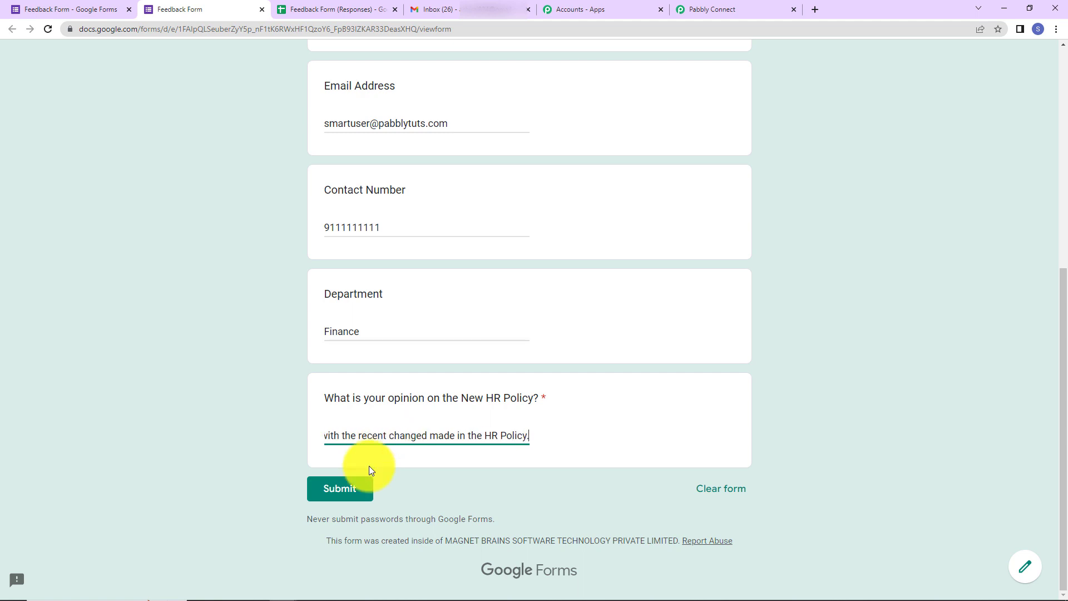
{"action": "left_click", "coordinate": [354, 488]}
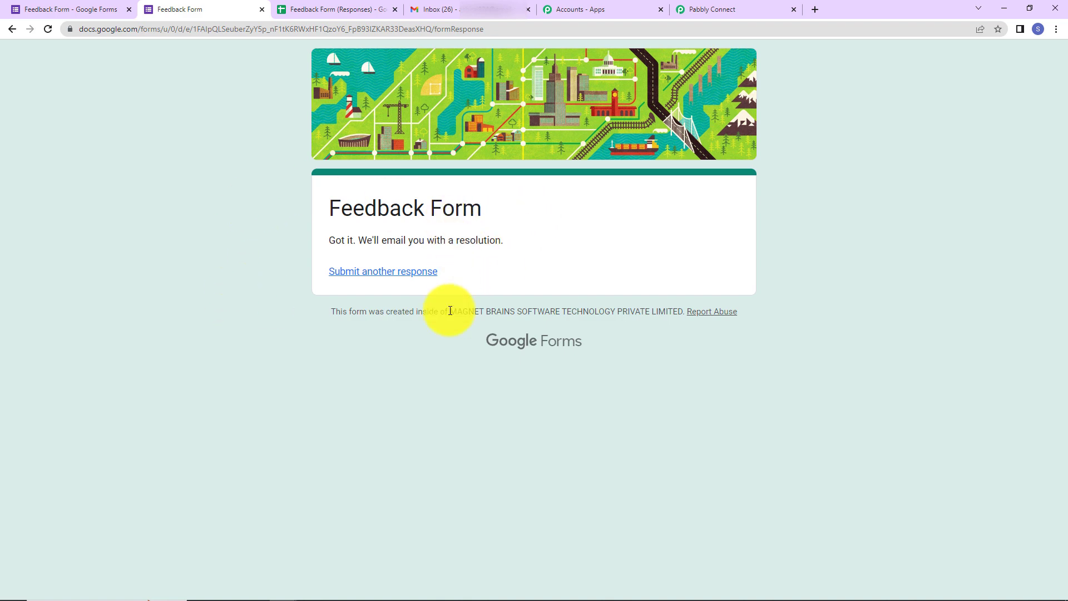
{"action": "left_click", "coordinate": [333, 9]}
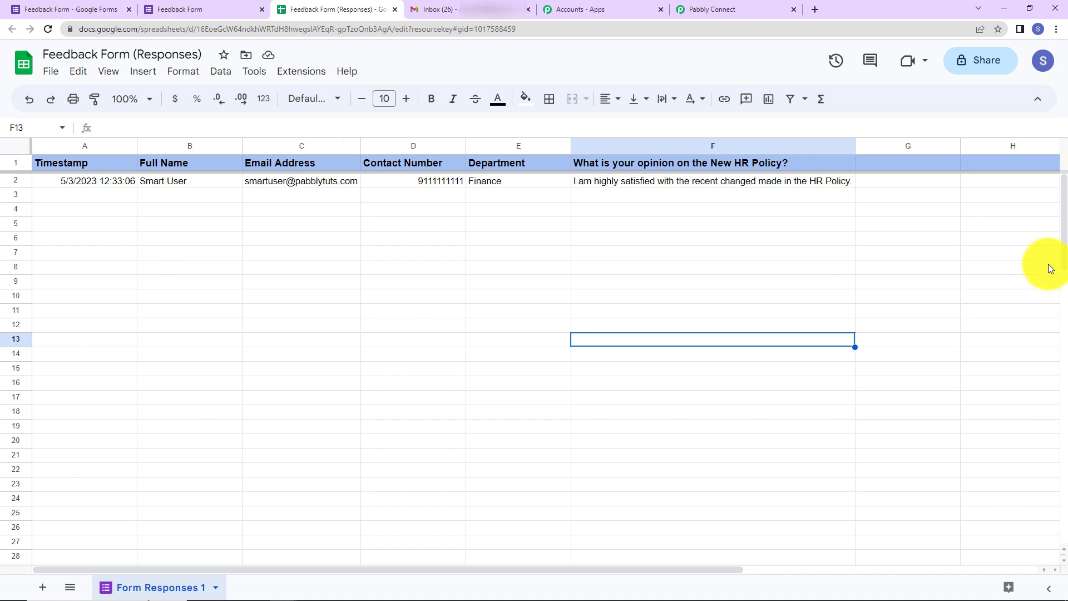
- Search 'Pabbly' in the add-ons marketplace to confirm Pabbly Connect Webhooks is installed
{"action": "left_click", "coordinate": [314, 78]}
{"action": "mouse_move", "coordinate": [310, 100]}
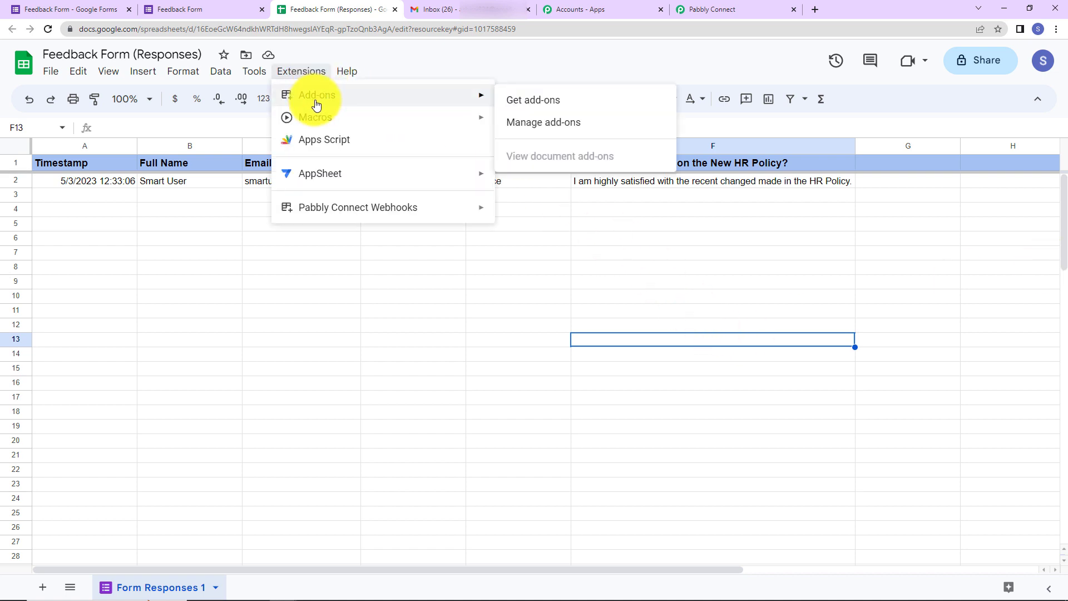
{"action": "left_click", "coordinate": [594, 100]}
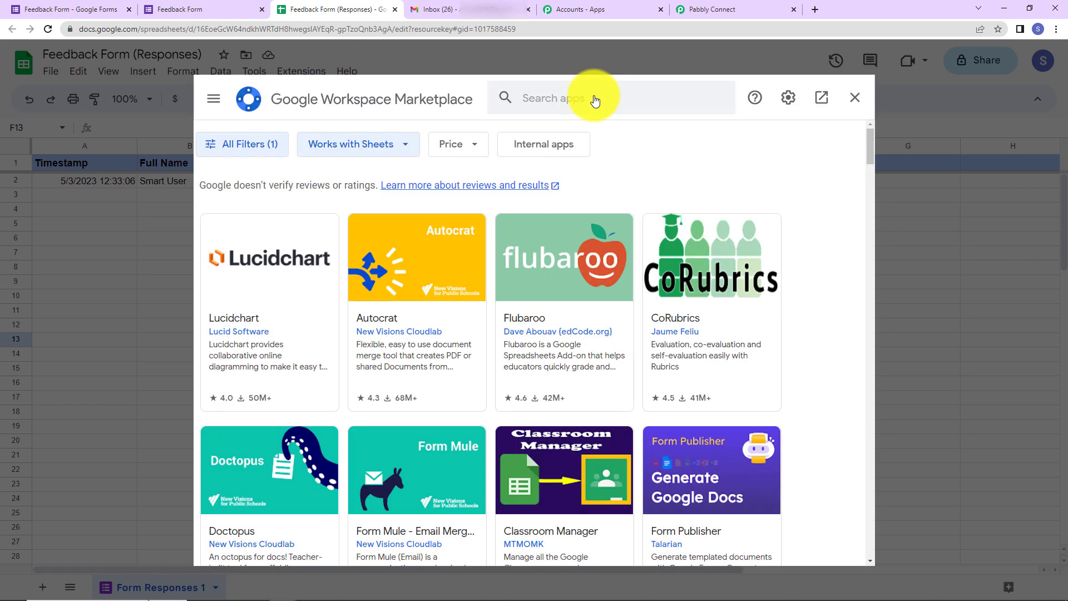
{"action": "left_click", "coordinate": [548, 95]}
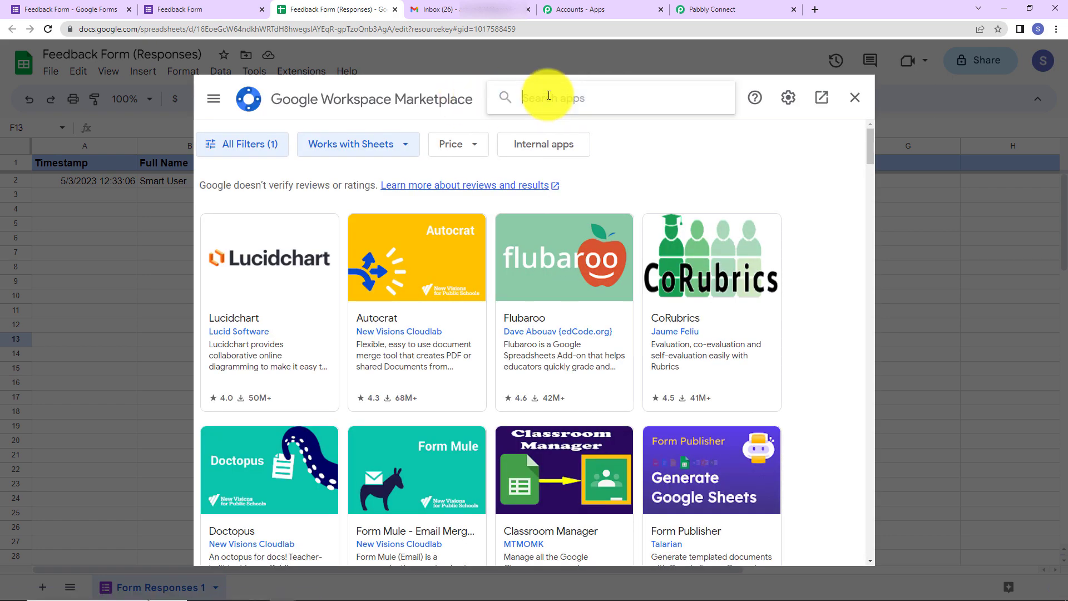
{"action": "type", "text": "Pabbly"}
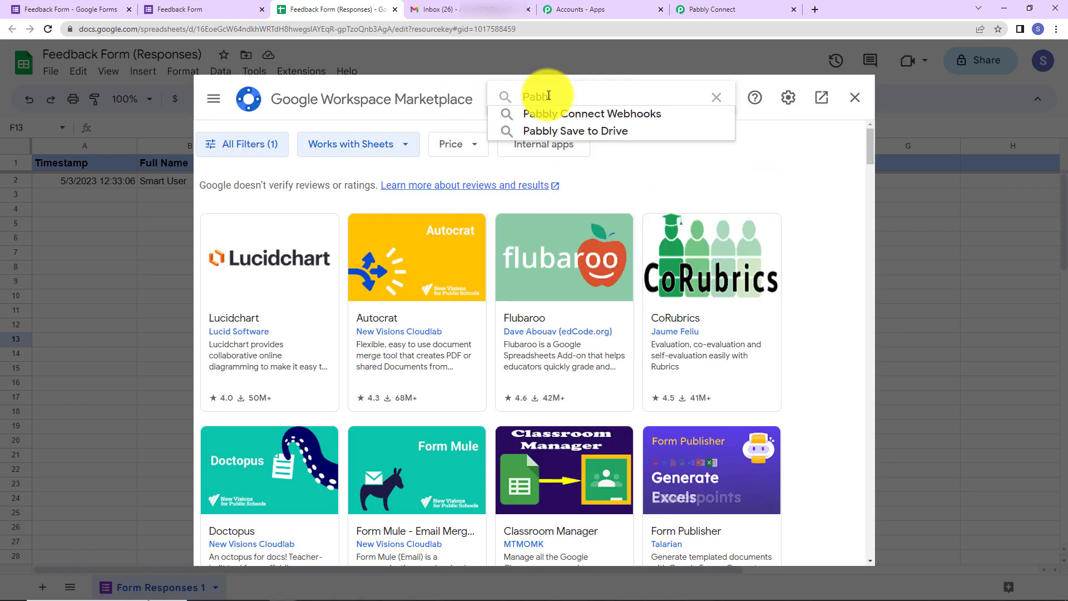
{"action": "left_click", "coordinate": [553, 113]}
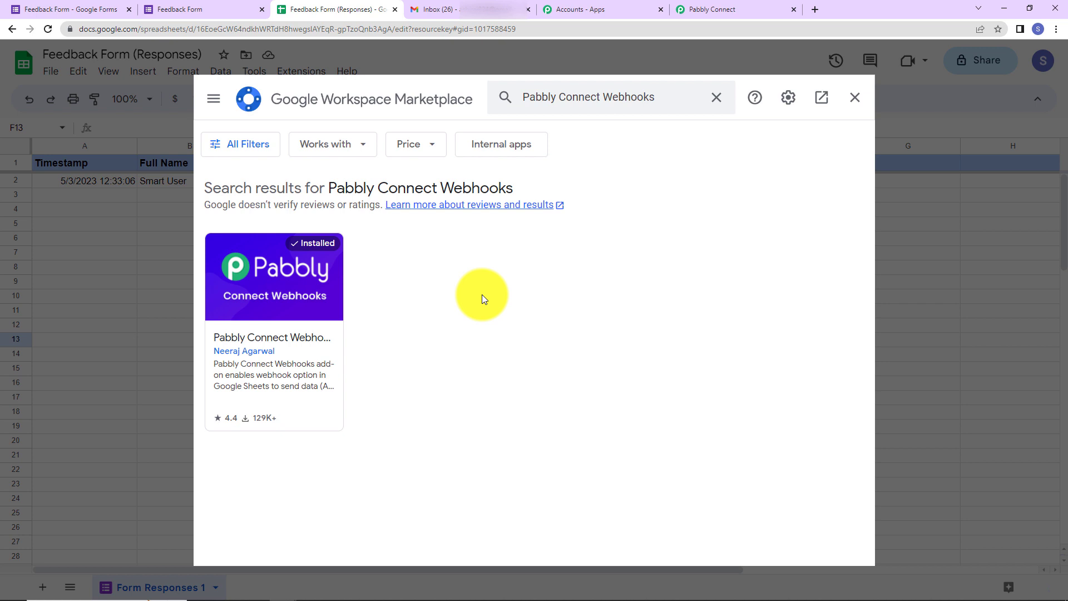
{"action": "left_click", "coordinate": [855, 98]}
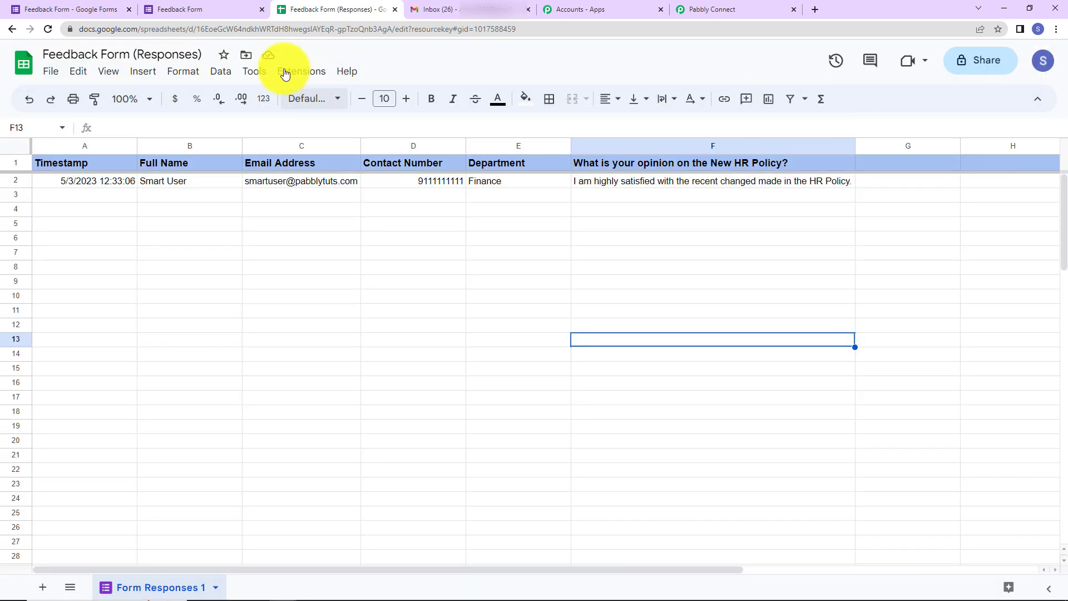
- Reload the spreadsheet and bring up the Pabbly Connect Webhooks extension options
{"action": "left_click", "coordinate": [52, 28]}
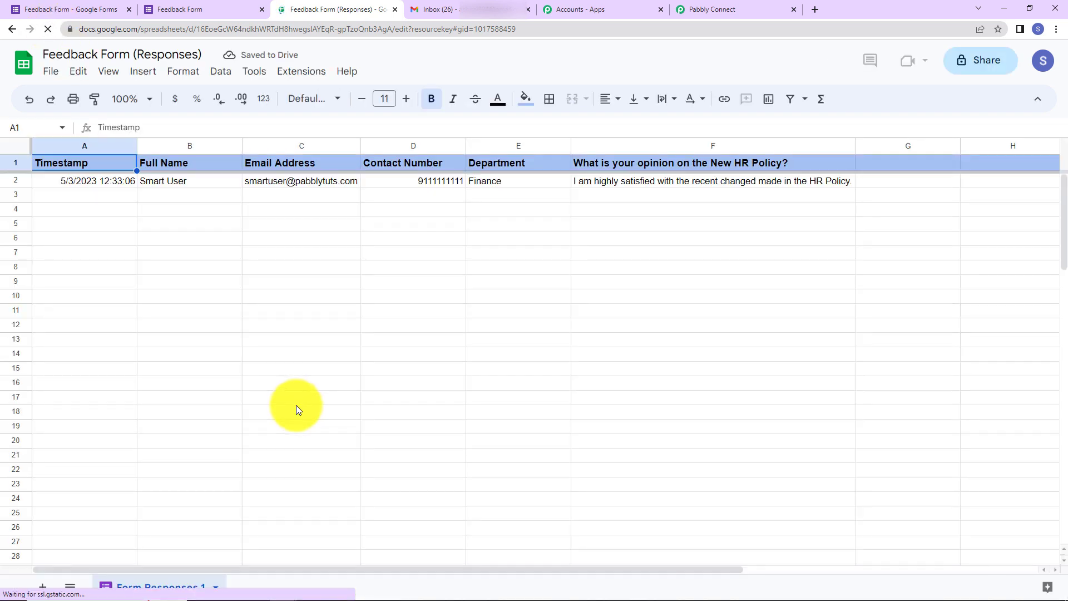
{"action": "left_click", "coordinate": [293, 75]}
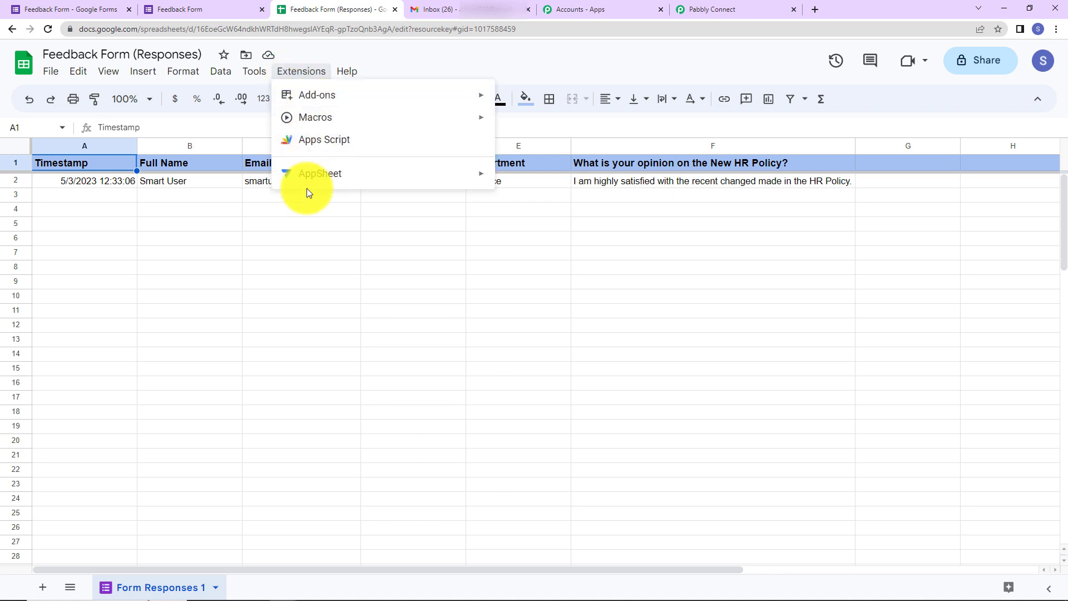
{"action": "mouse_move", "coordinate": [400, 213]}
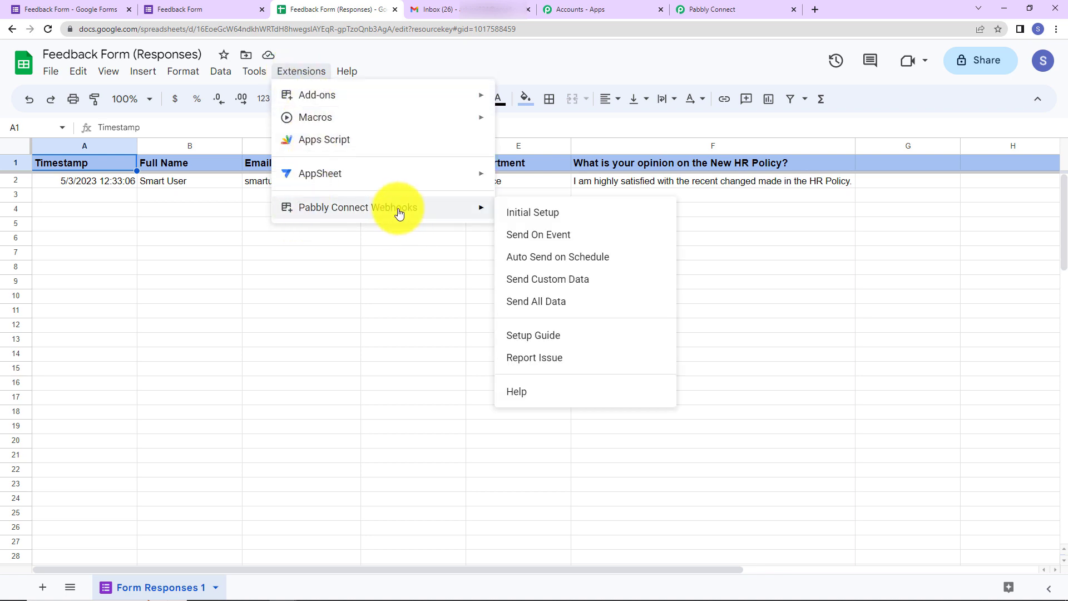
- Paste the Pabbly Connect webhook URL into the add-on's Initial Setup dialog
{"action": "left_click", "coordinate": [538, 214]}
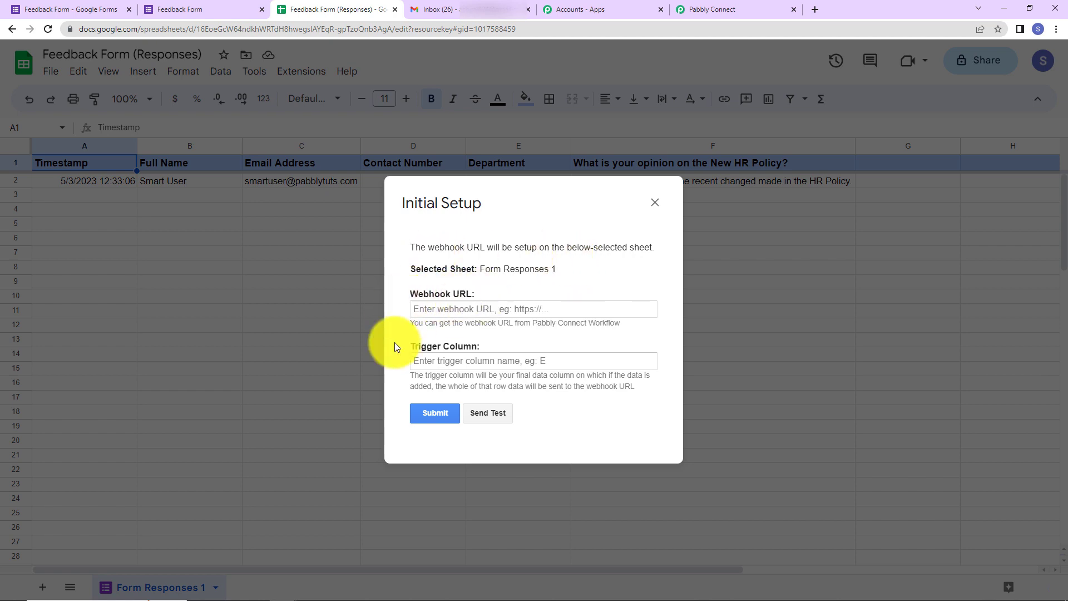
{"action": "left_click", "coordinate": [690, 9]}
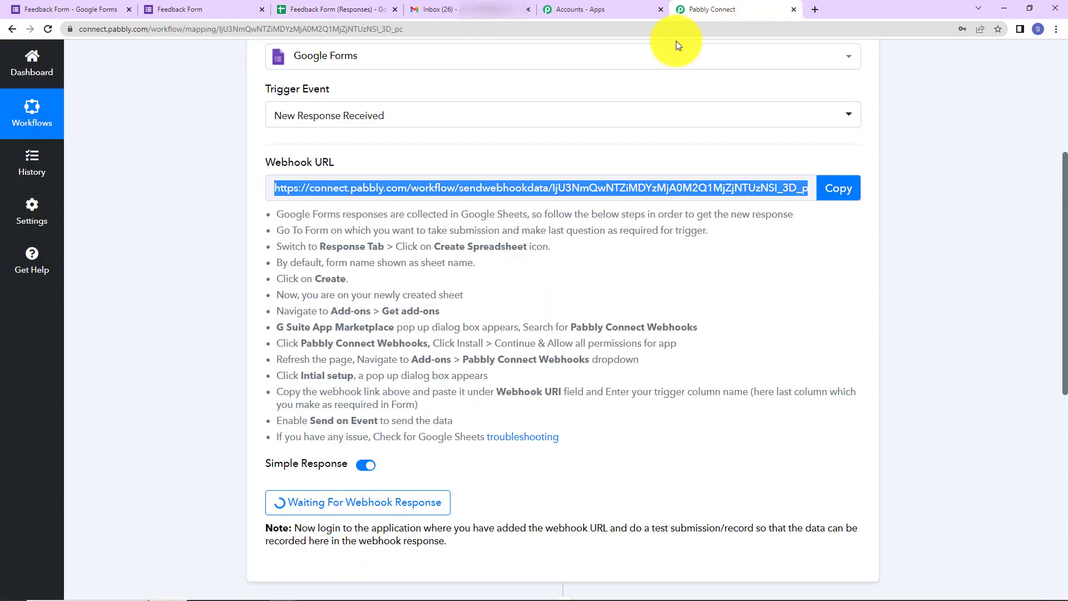
{"action": "left_click", "coordinate": [336, 187]}
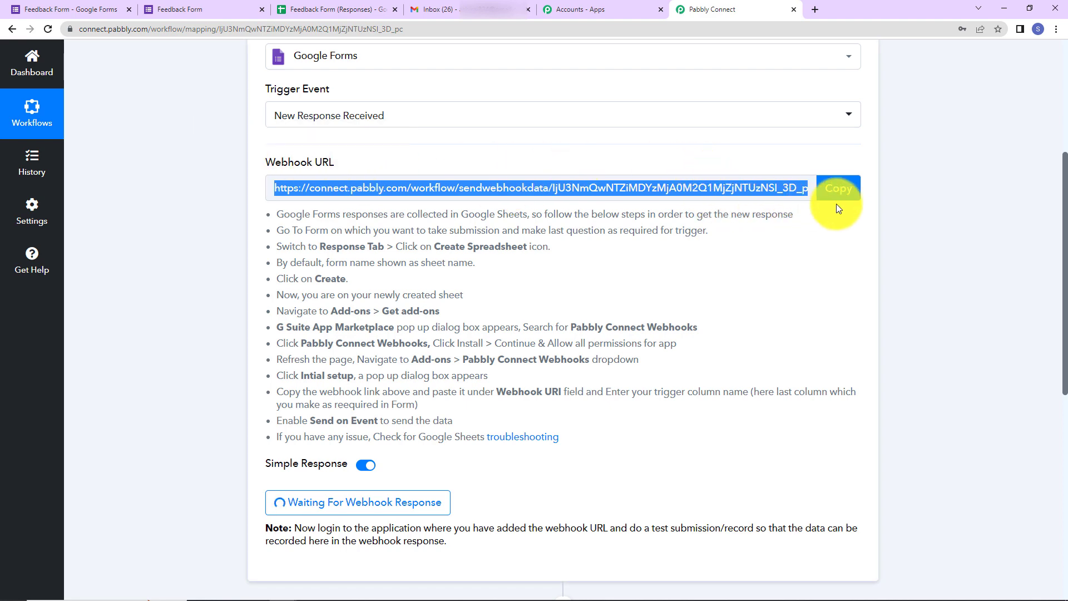
{"action": "left_click", "coordinate": [845, 190]}
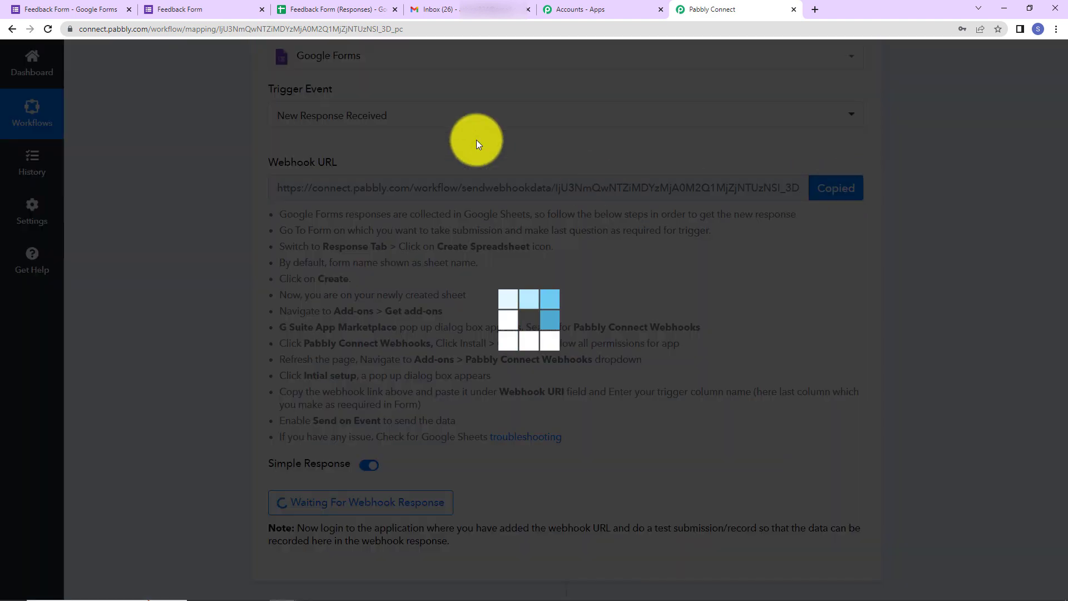
{"action": "left_click", "coordinate": [325, 12]}
{"action": "left_click", "coordinate": [435, 309]}
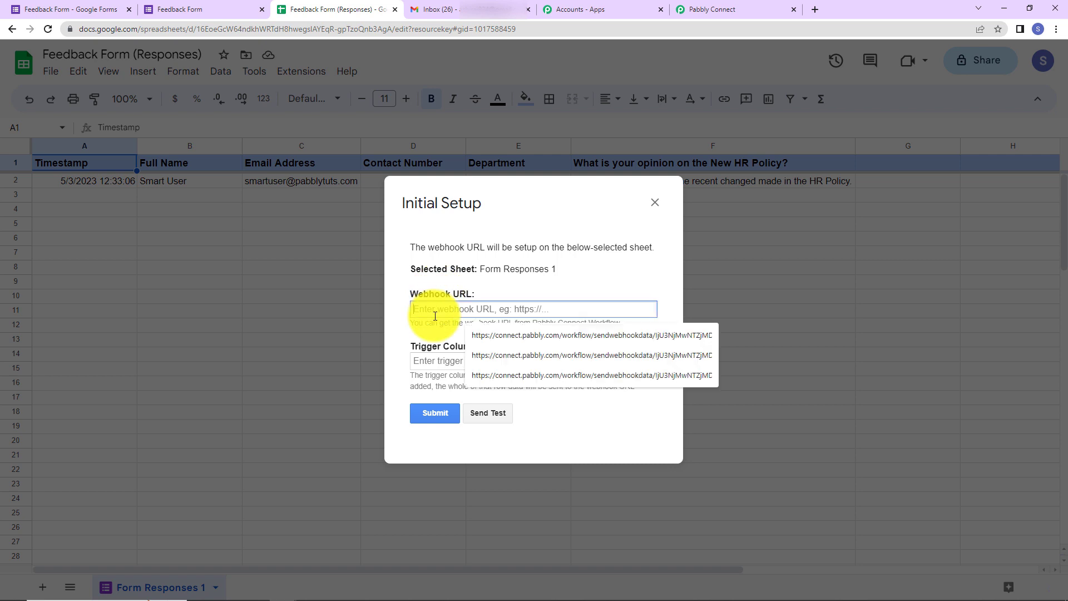
{"action": "key", "text": "ctrl+v"}
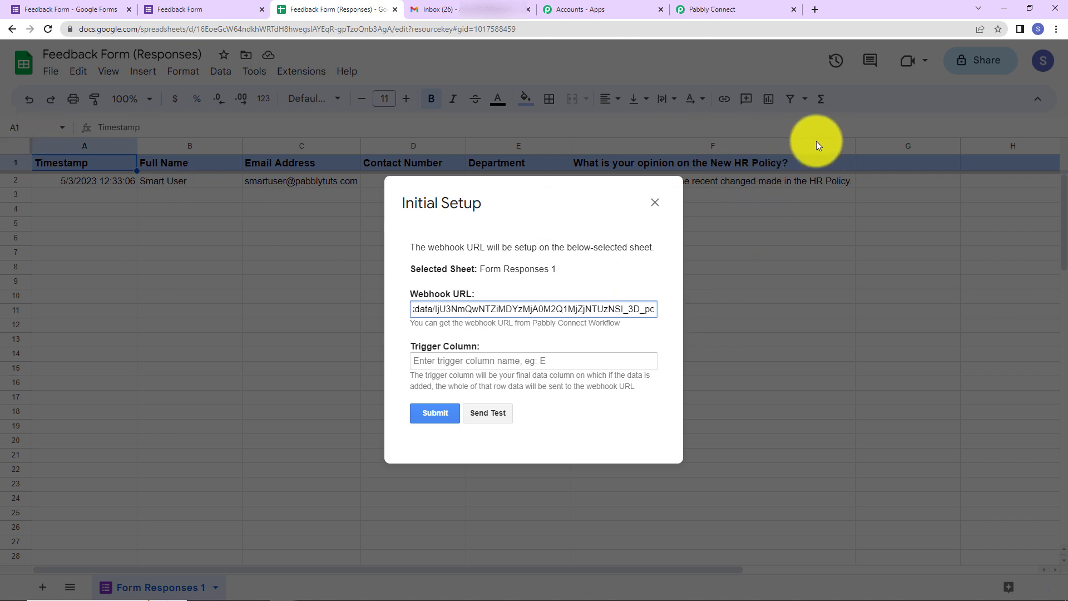
- Set trigger column F, submit the setup, and send test data to the webhook
{"action": "left_click", "coordinate": [437, 359]}
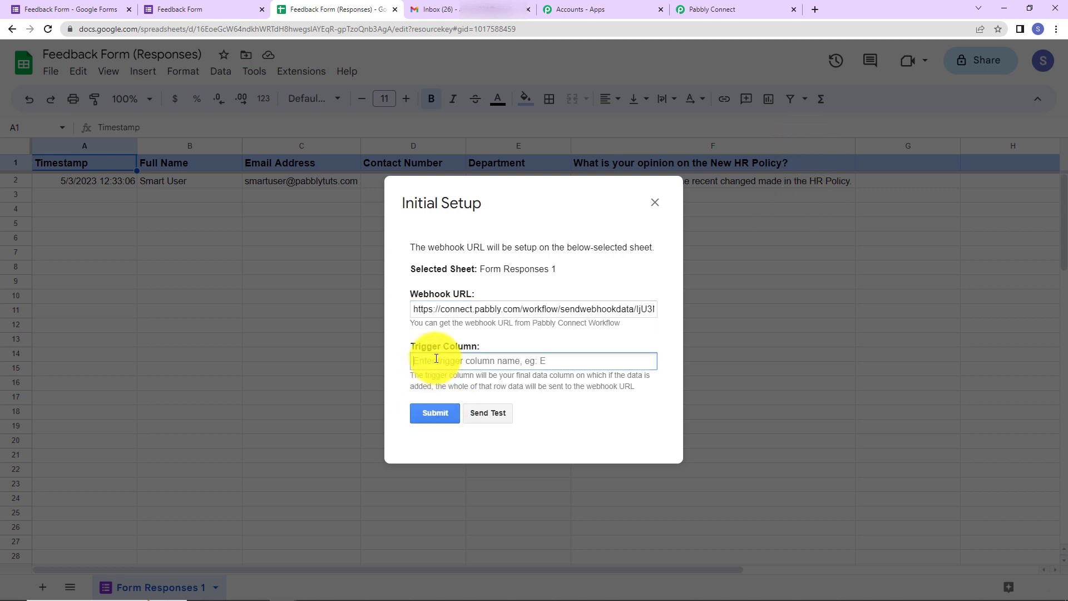
{"action": "type", "text": "F"}
{"action": "left_click", "coordinate": [439, 415]}
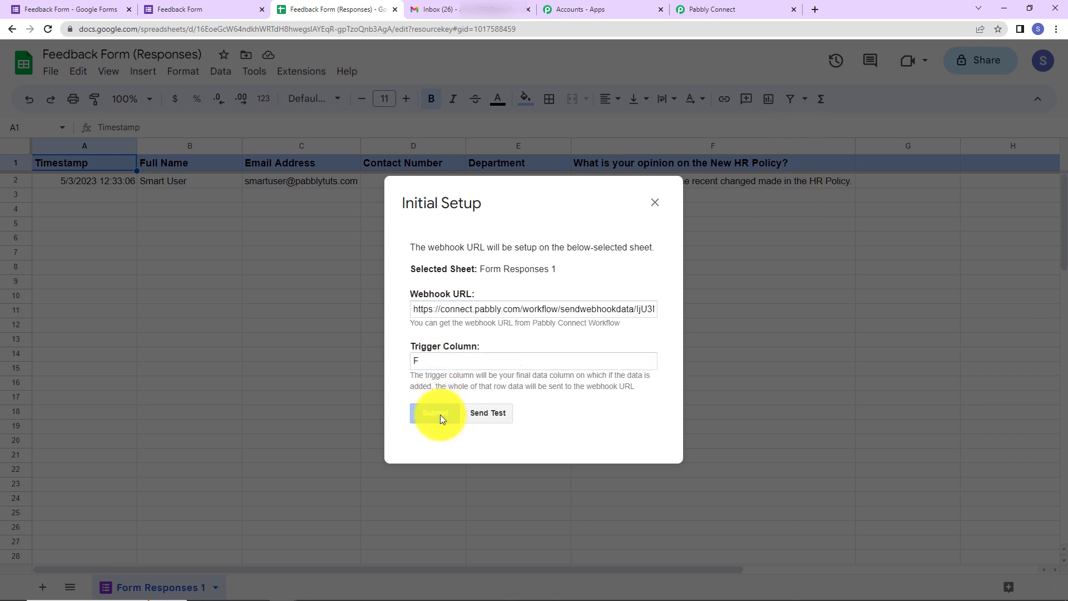
{"action": "scroll", "coordinate": [567, 321], "scroll_direction": "down", "scroll_amount": 1}
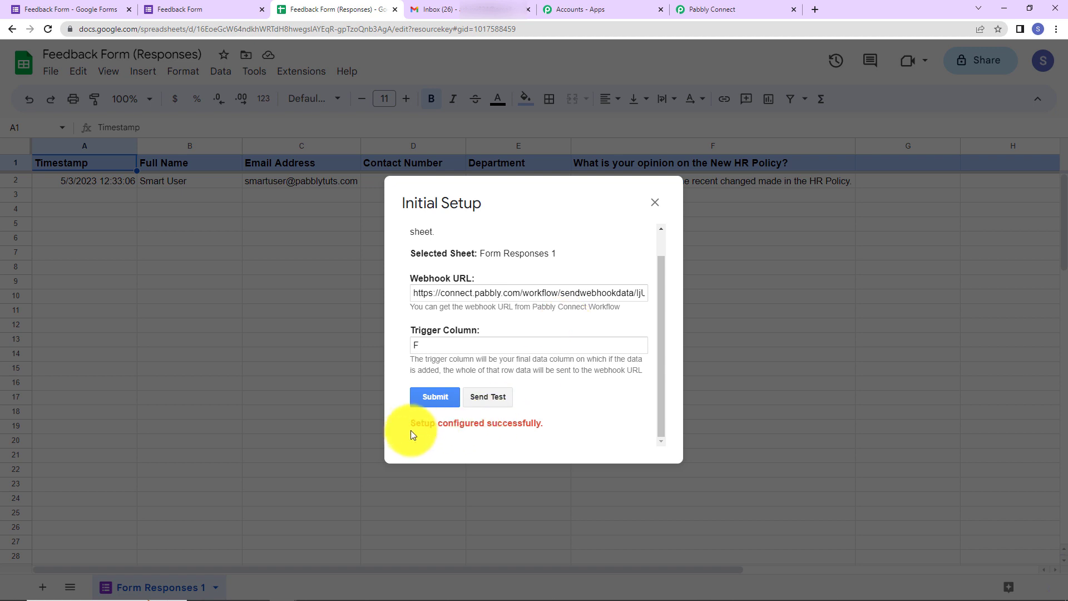
{"action": "left_click", "coordinate": [489, 403]}
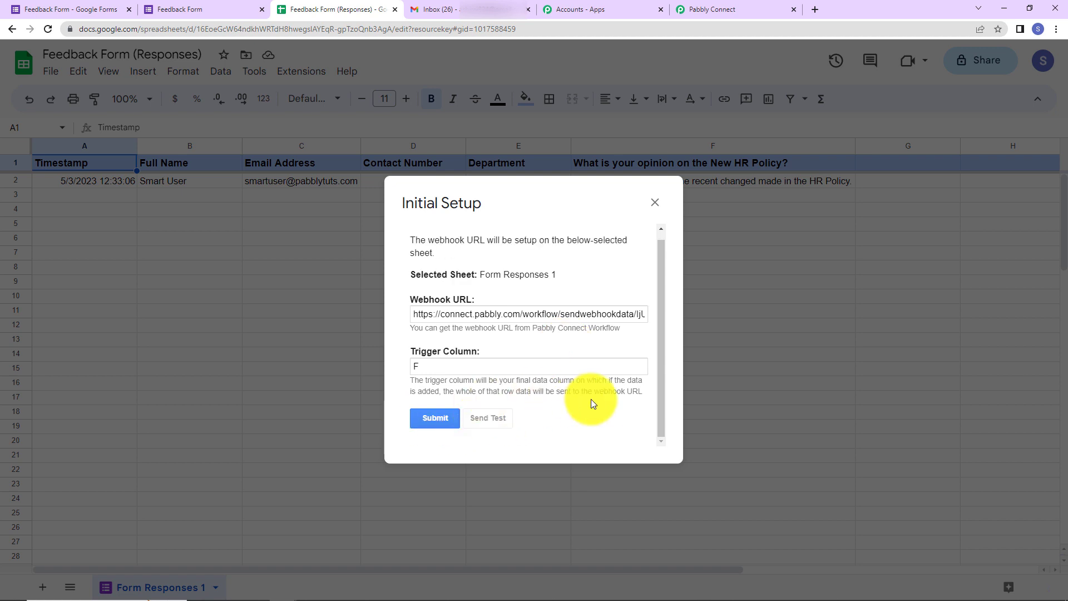
{"action": "scroll", "coordinate": [591, 399], "scroll_direction": "down", "scroll_amount": 1}
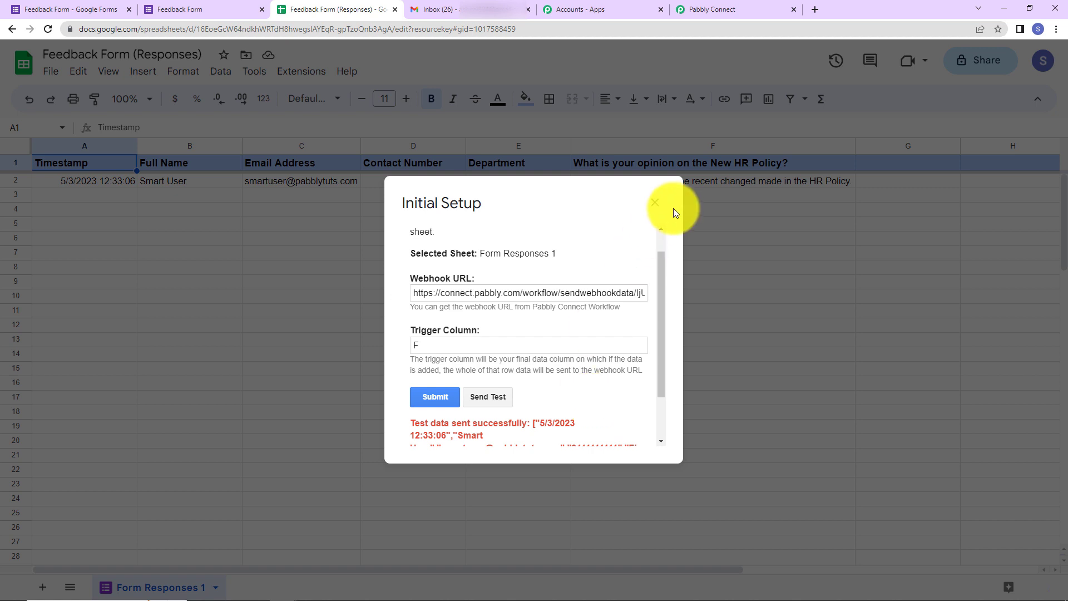
{"action": "left_click", "coordinate": [655, 203]}
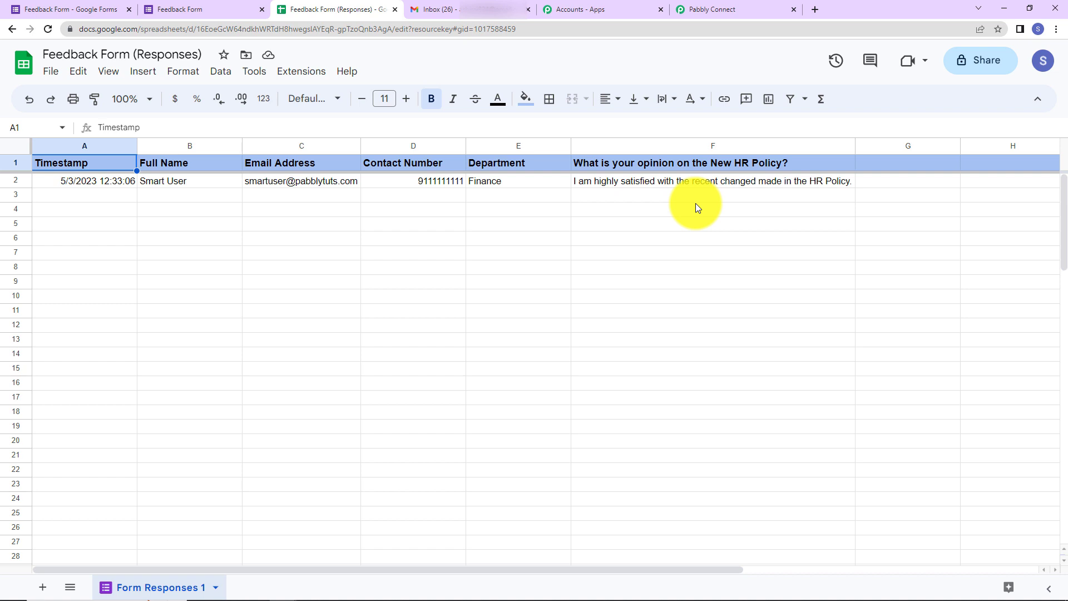
- Enable Send On Event in the Pabbly Connect Webhooks add-on and confirm it is checked
{"action": "left_click", "coordinate": [302, 79]}
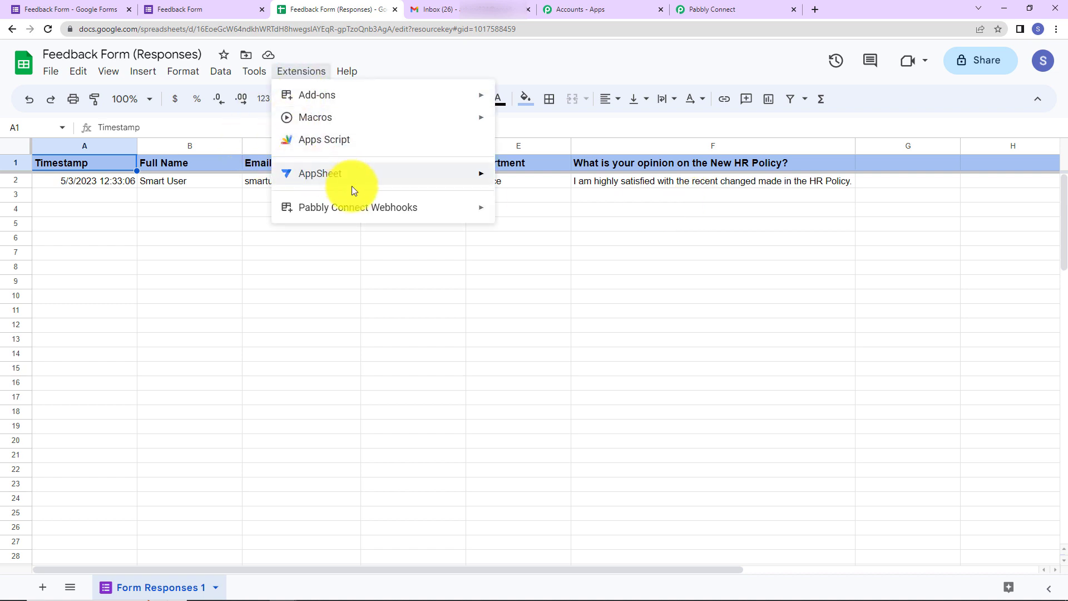
{"action": "mouse_move", "coordinate": [358, 207]}
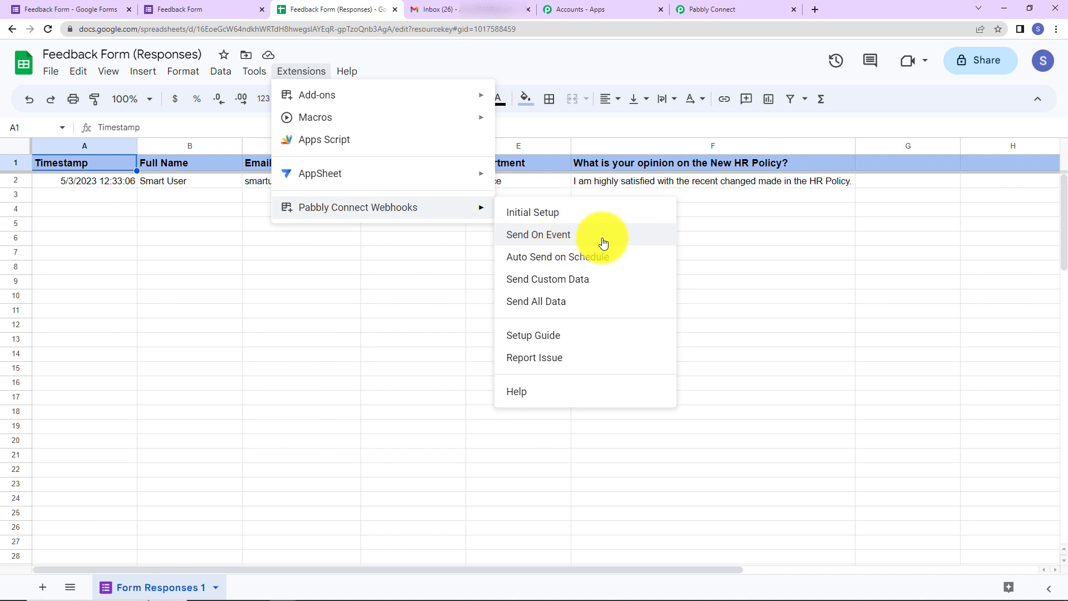
{"action": "left_click", "coordinate": [536, 234]}
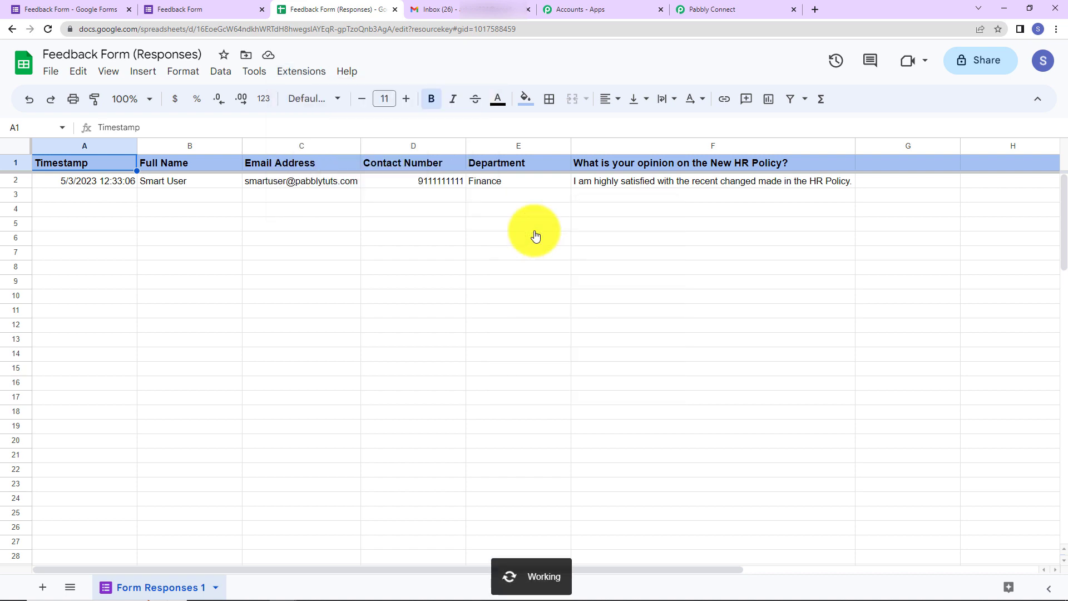
{"action": "left_click", "coordinate": [299, 70]}
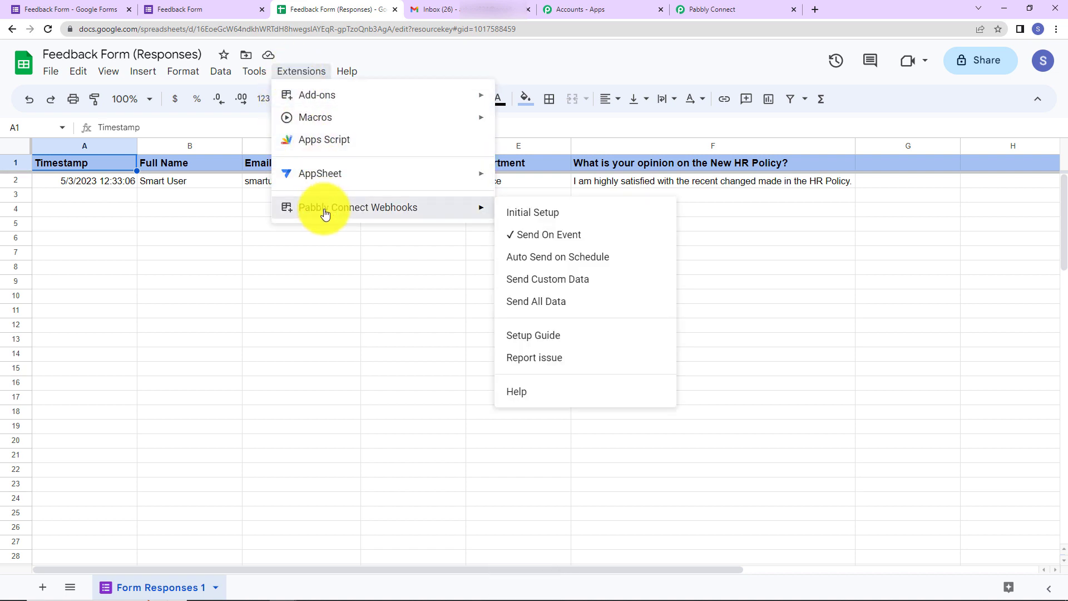
{"action": "mouse_move", "coordinate": [478, 210]}
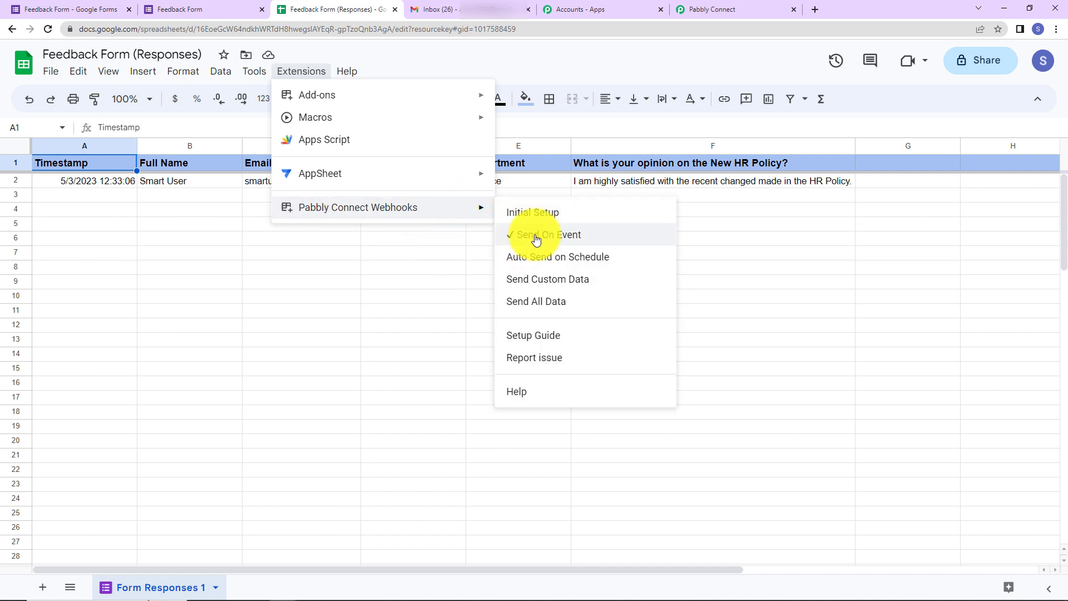
{"action": "left_click", "coordinate": [808, 299]}
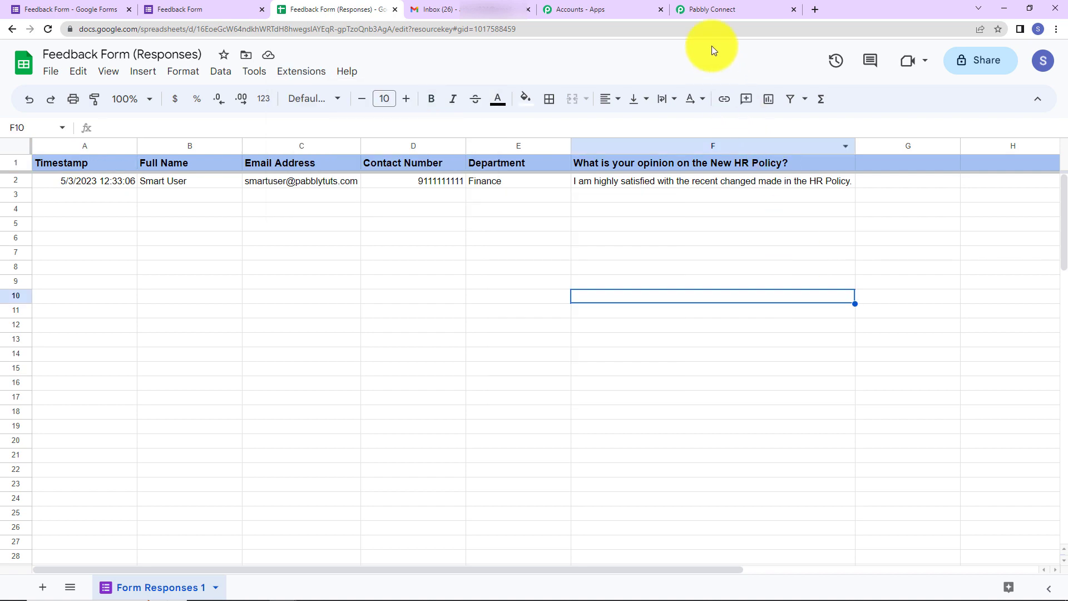
{"action": "left_click", "coordinate": [723, 10]}
- Scroll through the captured response: name, email, Finance department, contact number and HR-policy opinion
{"action": "scroll", "coordinate": [577, 331], "scroll_direction": "down", "scroll_amount": 7}
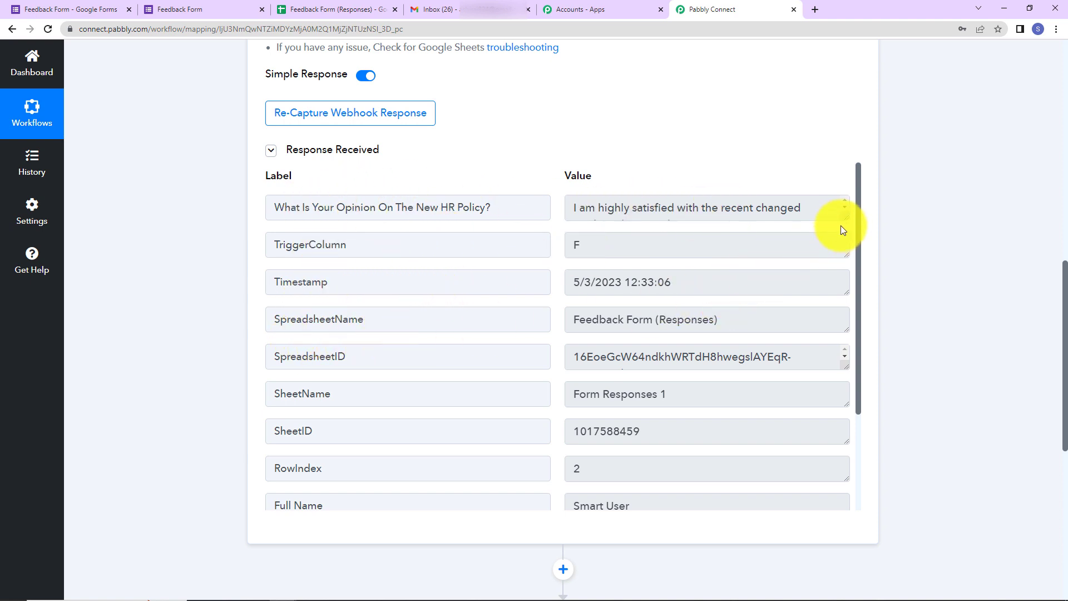
{"action": "left_click_drag", "start_coordinate": [857, 209], "coordinate": [848, 324]}
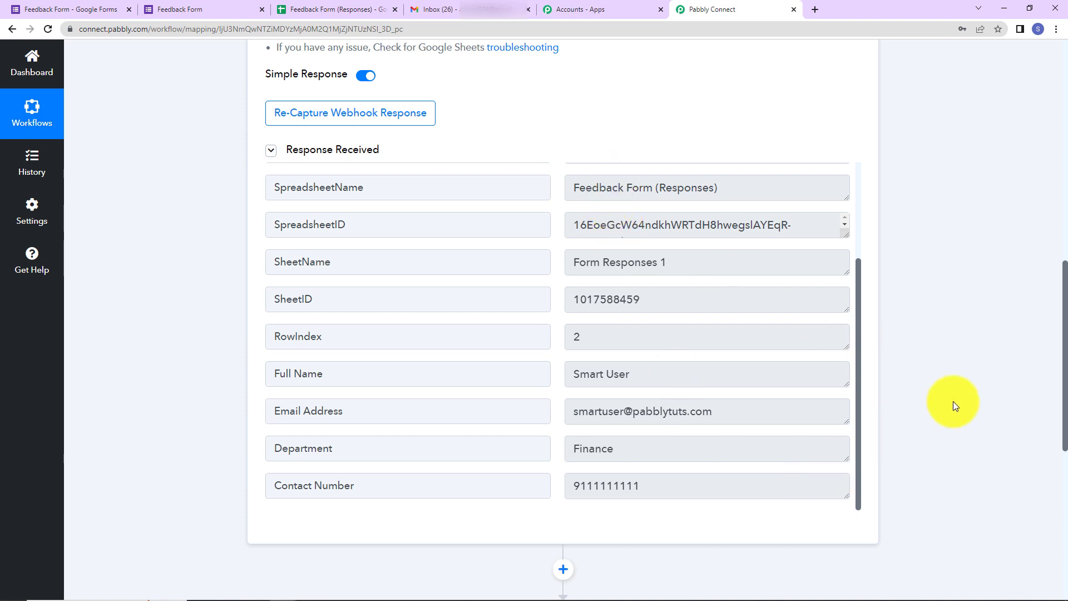
{"action": "scroll", "coordinate": [965, 371], "scroll_direction": "down", "scroll_amount": 5}
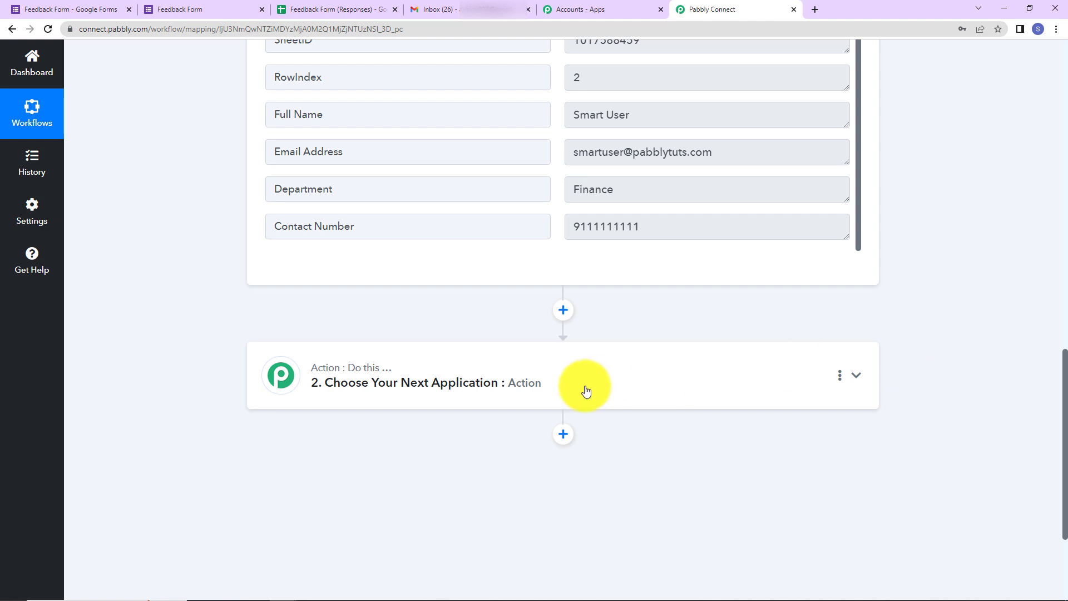
- Set the next action step to ChatGPT with the Ask ChatGPT event
{"action": "left_click", "coordinate": [429, 367]}
{"action": "left_click", "coordinate": [370, 454]}
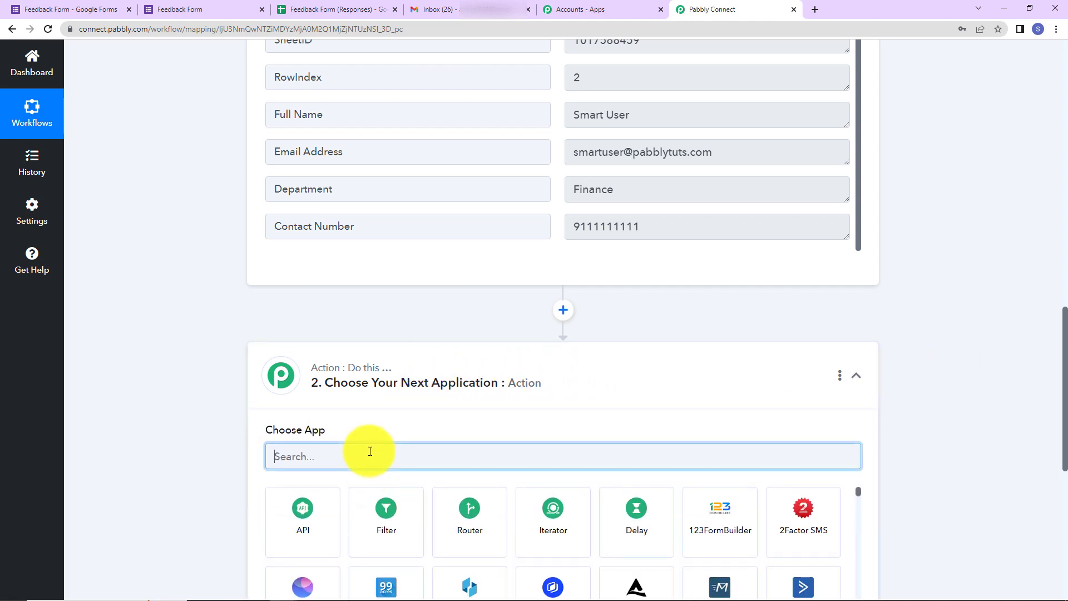
{"action": "type", "text": "chat"}
{"action": "left_click", "coordinate": [302, 517]}
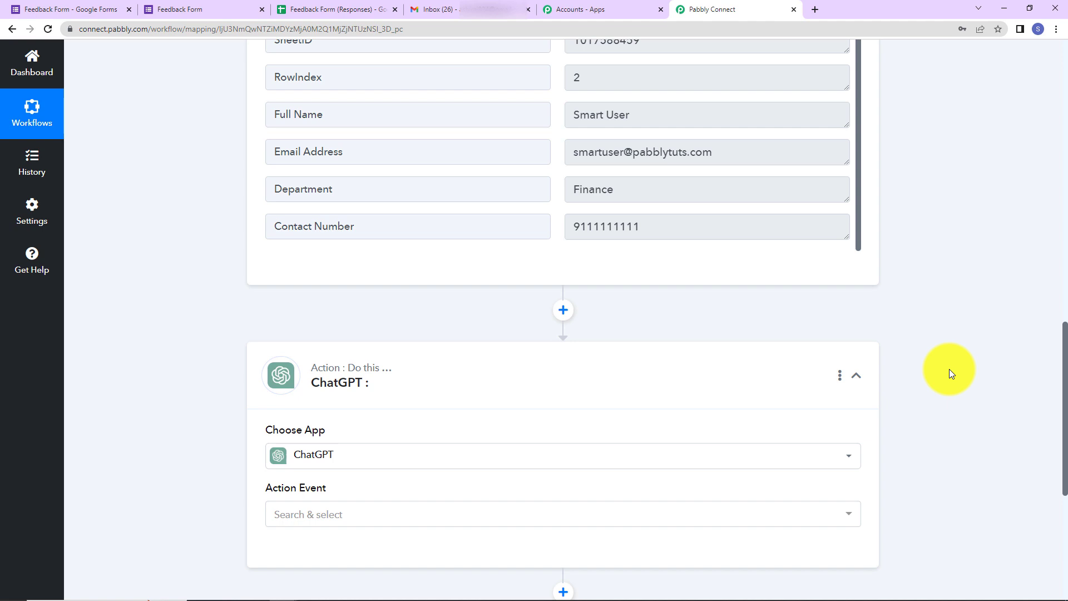
{"action": "scroll", "coordinate": [949, 368], "scroll_direction": "down", "scroll_amount": 5}
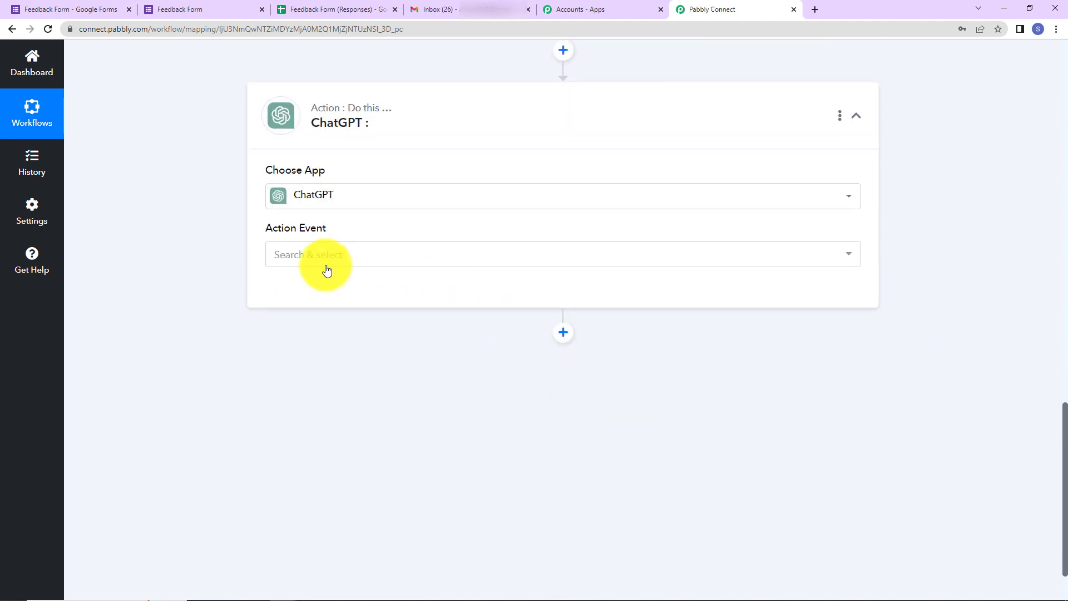
{"action": "left_click", "coordinate": [310, 258]}
{"action": "left_click", "coordinate": [311, 317]}
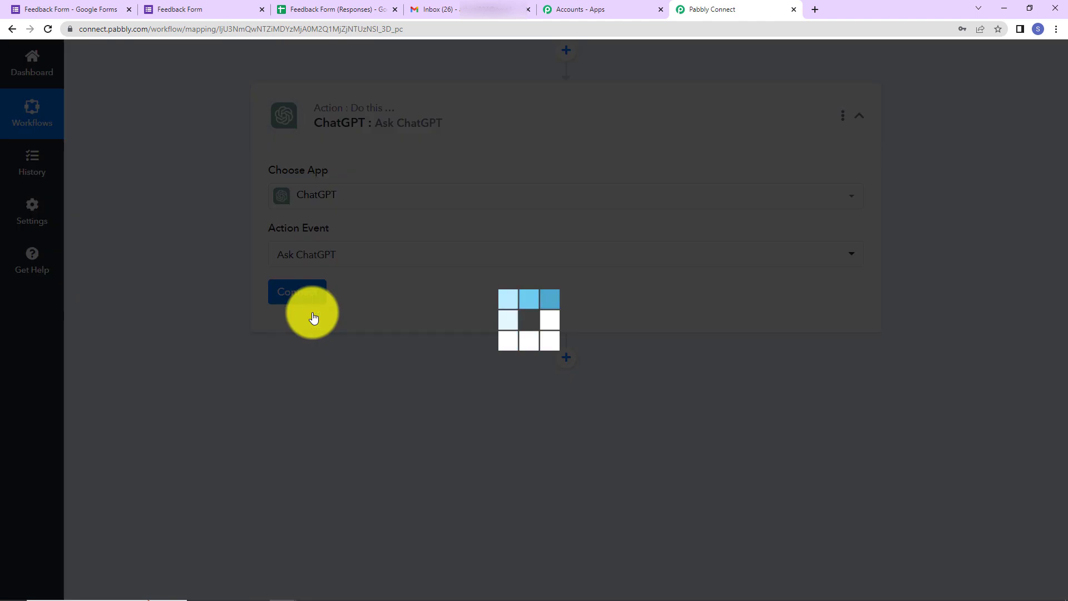
- Add a new ChatGPT connection and bring up its empty API token field
{"action": "left_click", "coordinate": [303, 299]}
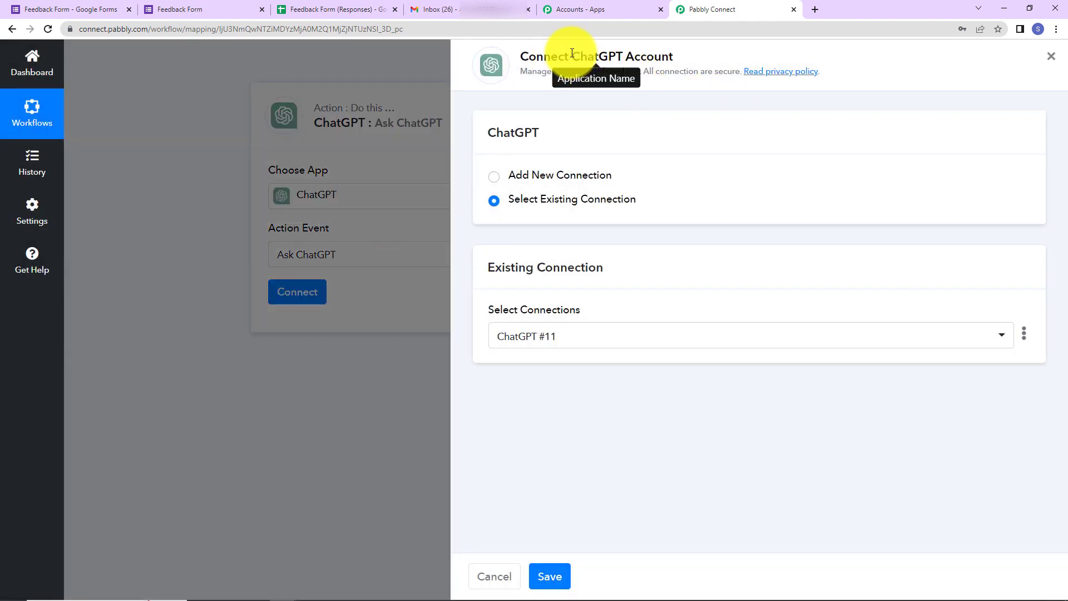
{"action": "left_click_drag", "start_coordinate": [572, 56], "coordinate": [699, 59]}
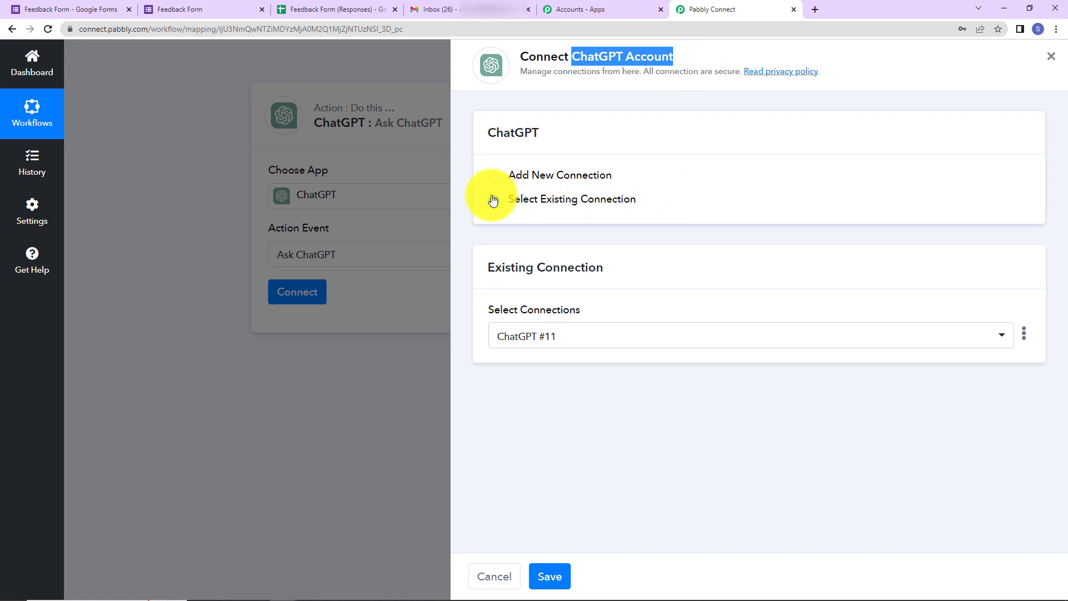
{"action": "left_click", "coordinate": [493, 176]}
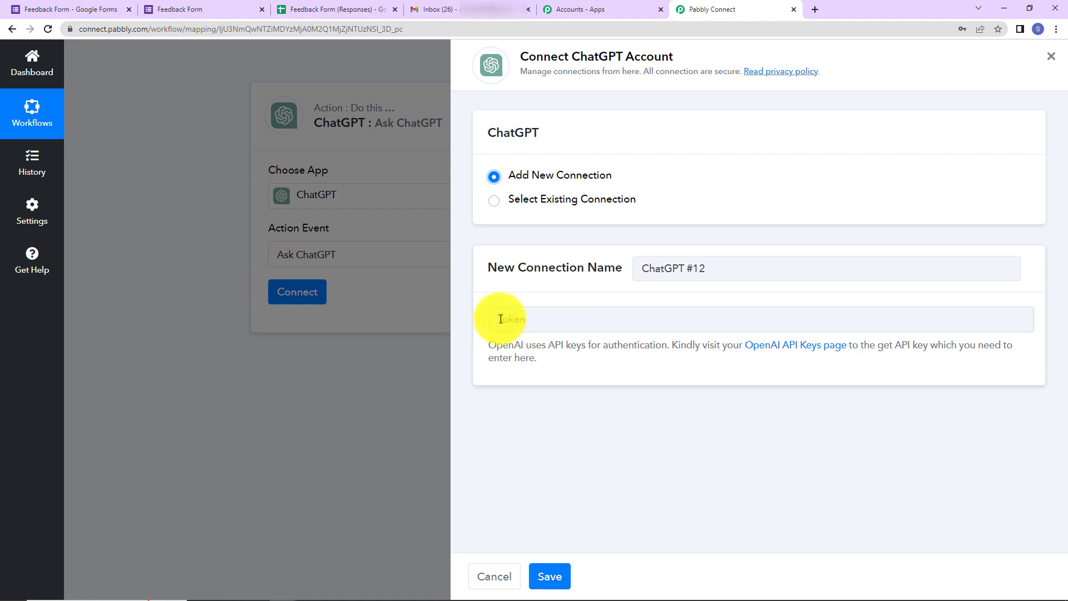
{"action": "left_click", "coordinate": [531, 319]}
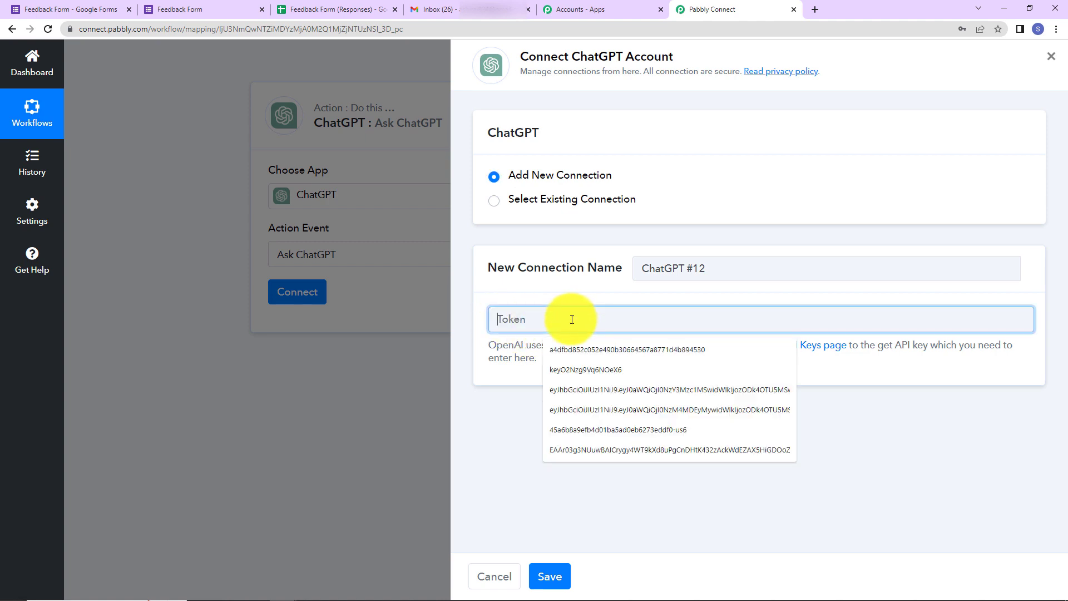
{"action": "left_click", "coordinate": [866, 440]}
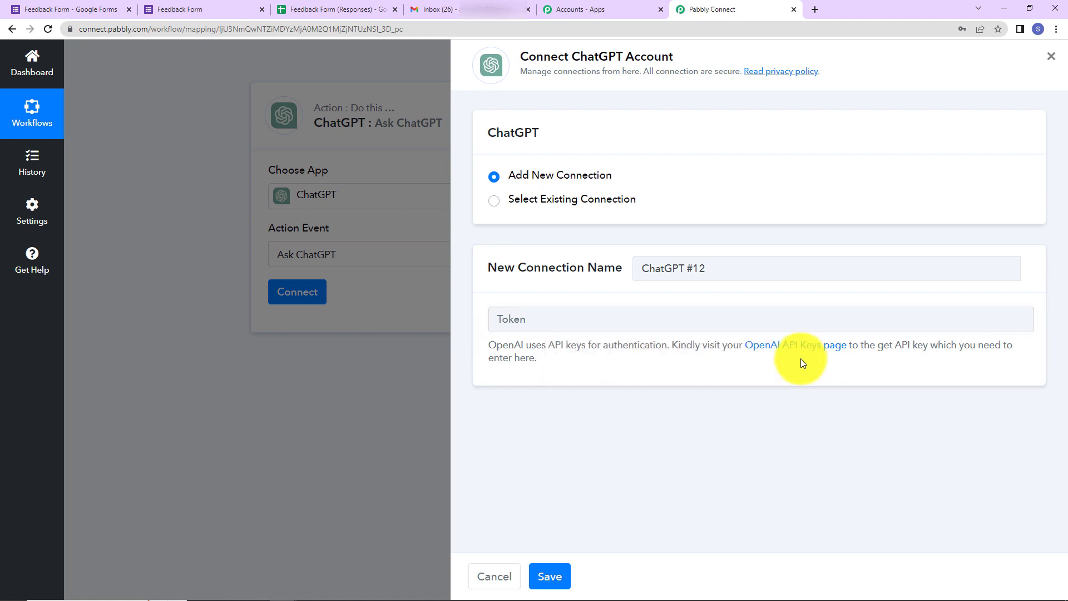
- Create an OpenAI secret API key named 'Demo Key' and copy it
{"action": "left_click", "coordinate": [760, 349]}
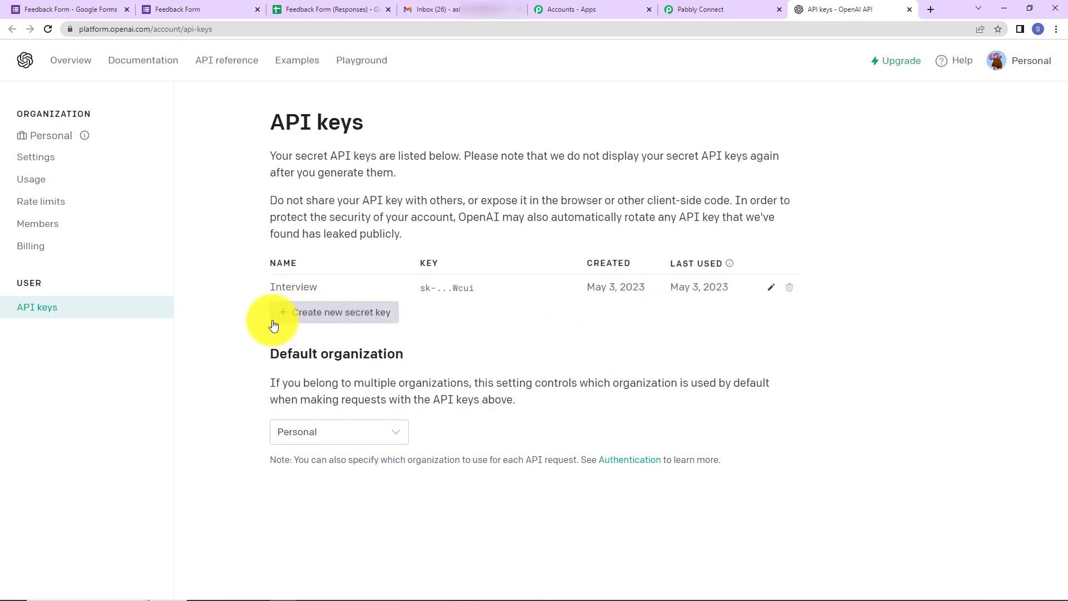
{"action": "left_click", "coordinate": [346, 314]}
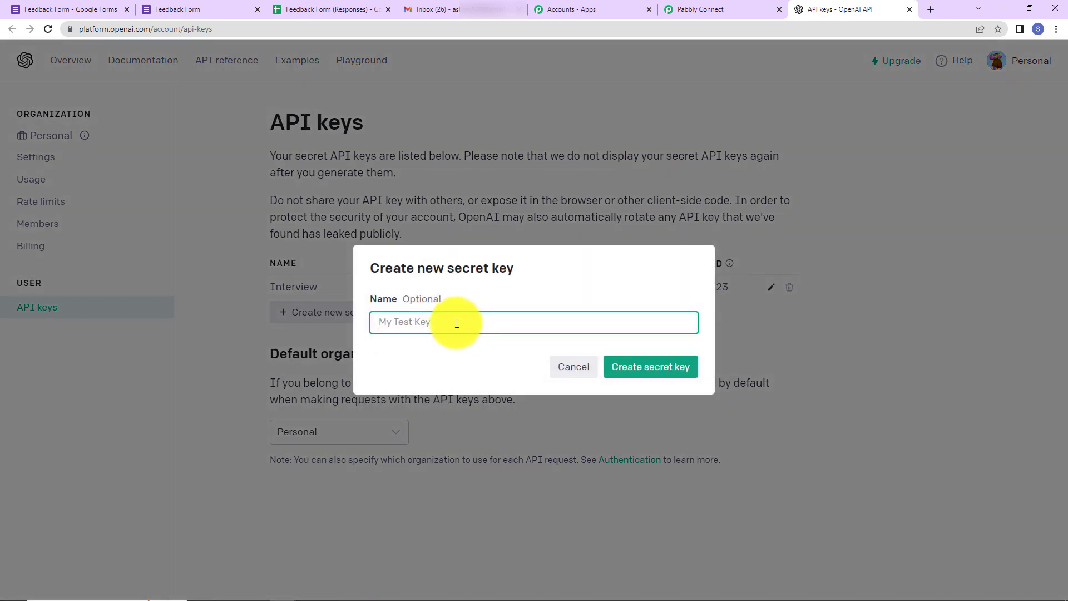
{"action": "type", "text": "Demo Key"}
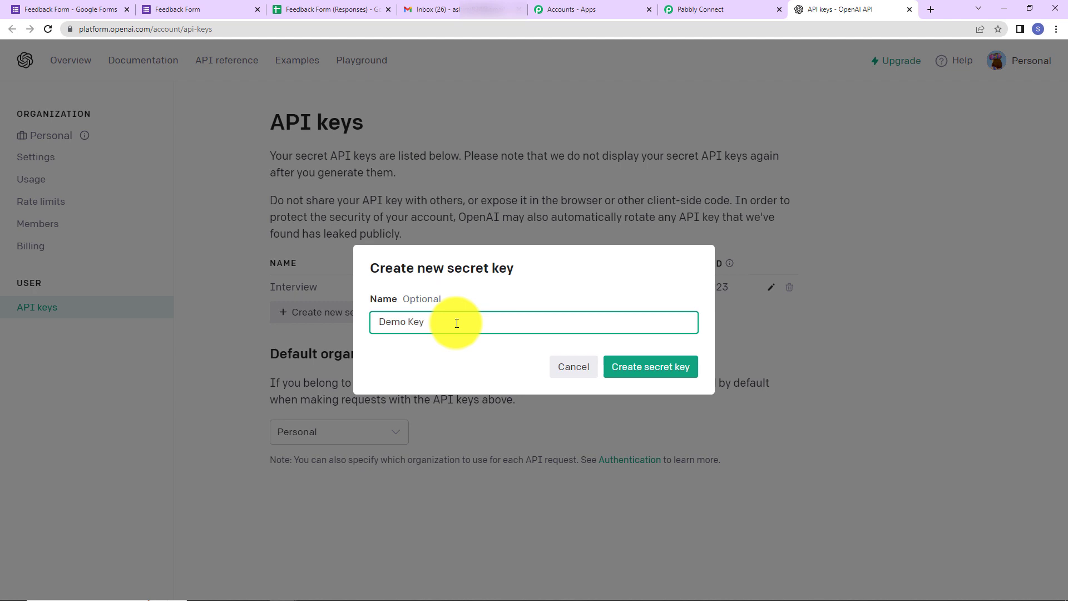
{"action": "left_click", "coordinate": [670, 371]}
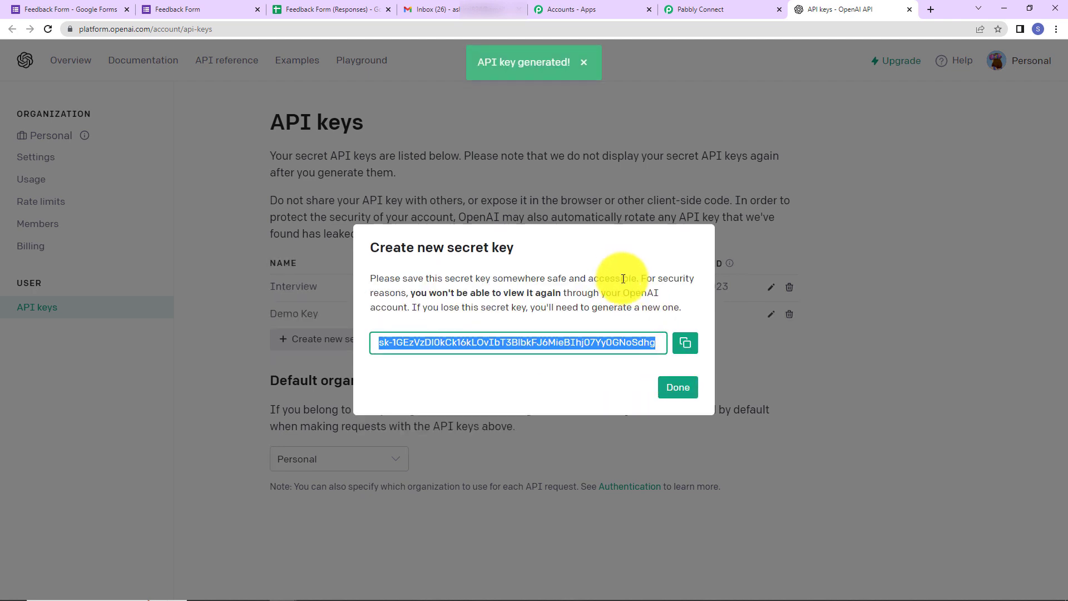
{"action": "left_click", "coordinate": [685, 342]}
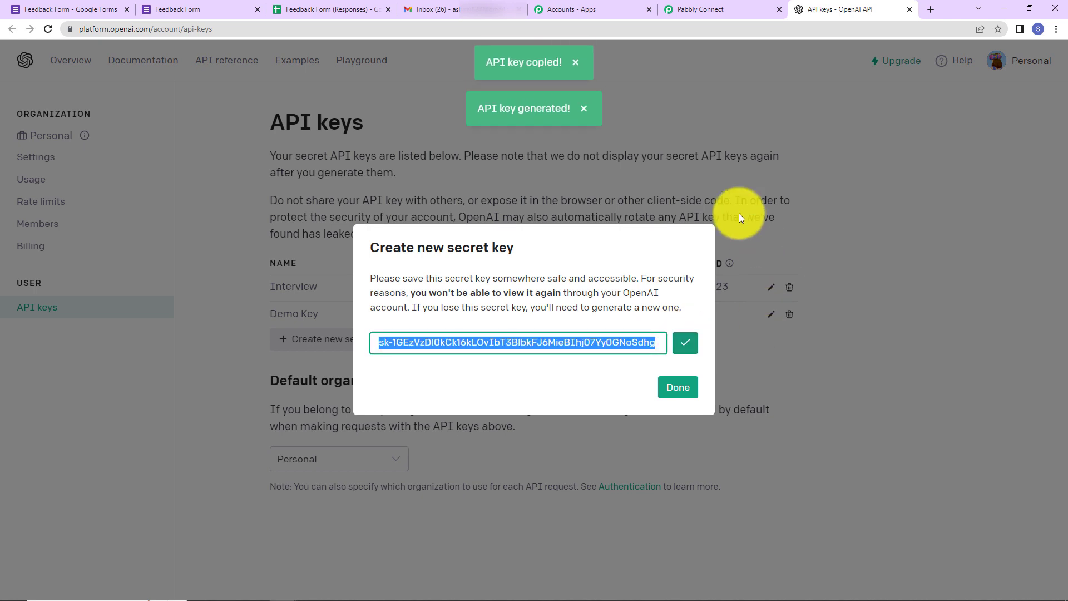
{"action": "left_click", "coordinate": [717, 10]}
- Paste the copied OpenAI key as the ChatGPT #12 token and save the connection
{"action": "left_click", "coordinate": [545, 319]}
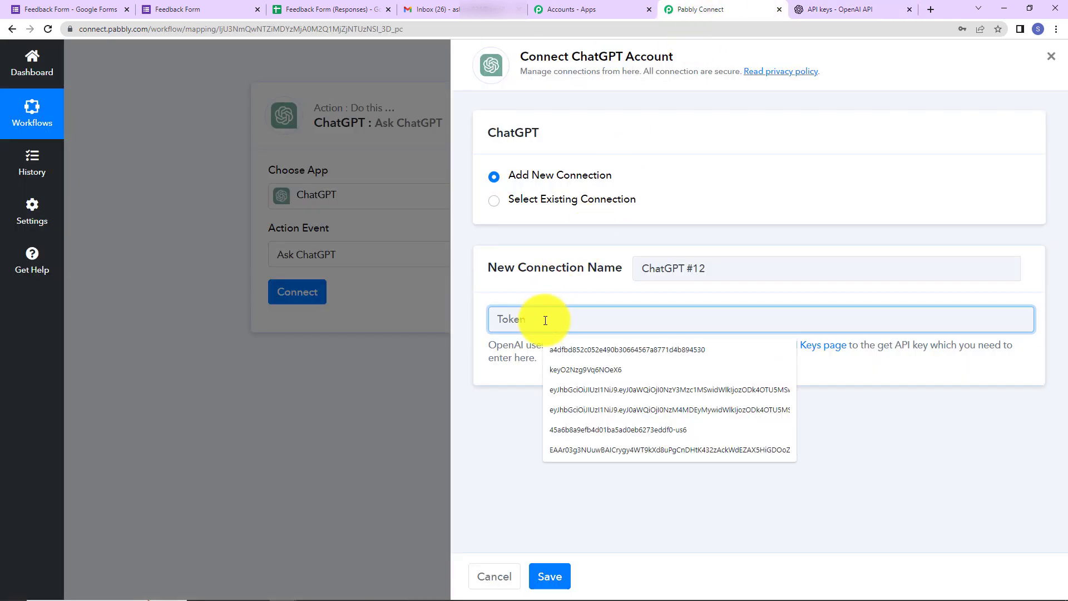
{"action": "key", "text": "ctrl+v"}
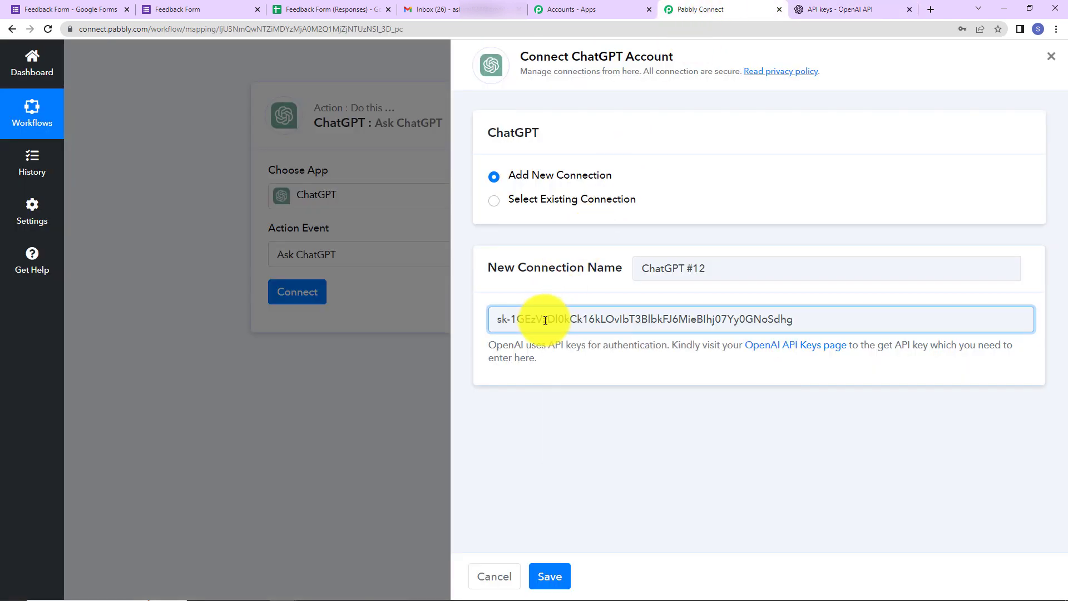
{"action": "left_click", "coordinate": [544, 577]}
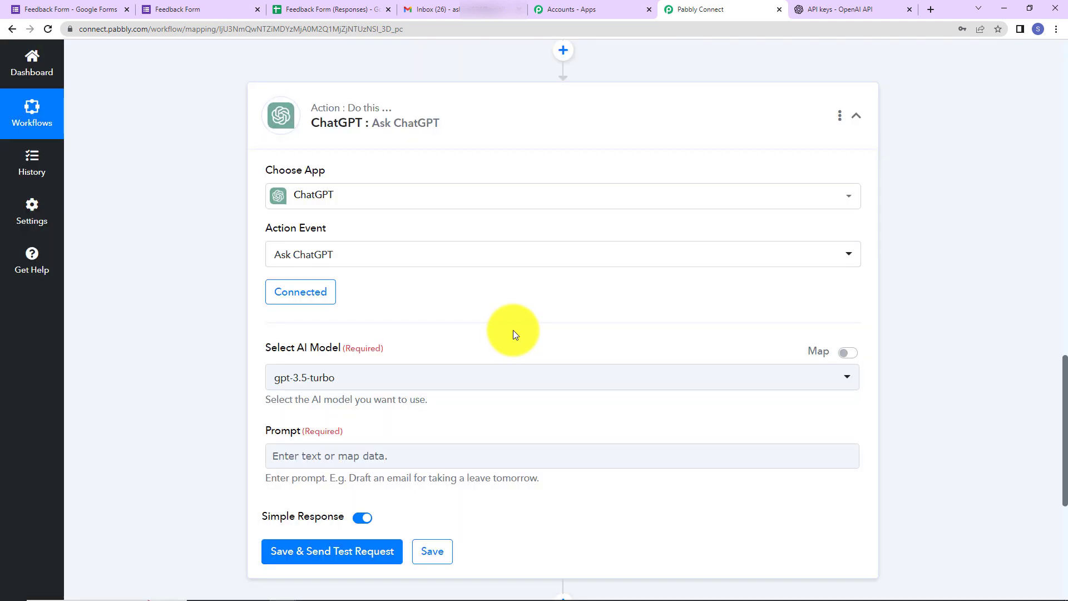
- Select gpt-3.5-turbo-0301 as the ChatGPT AI model
{"action": "scroll", "coordinate": [513, 329], "scroll_direction": "down", "scroll_amount": 2}
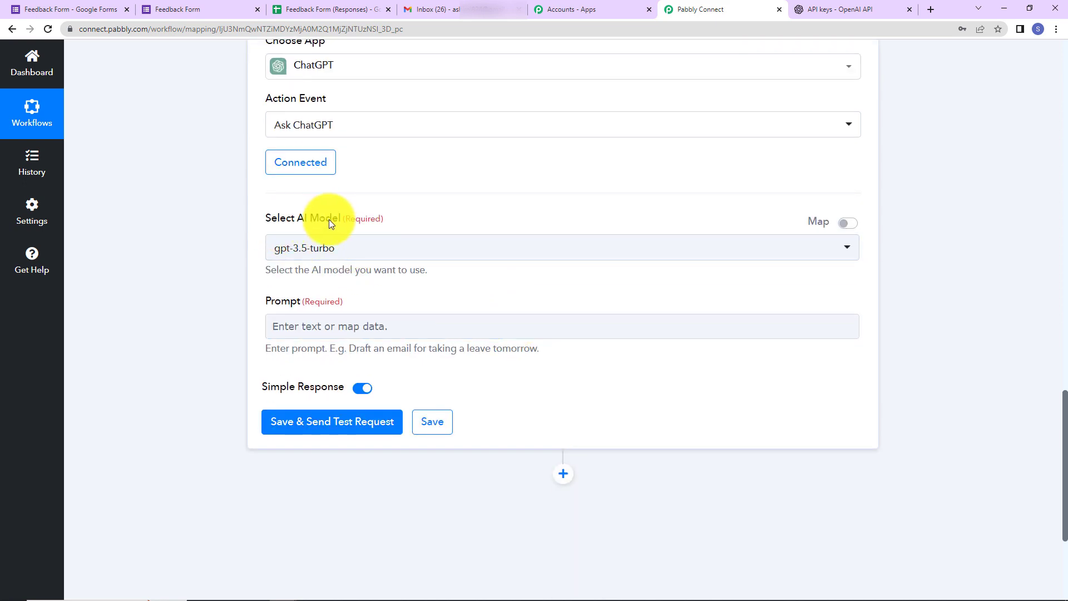
{"action": "left_click", "coordinate": [358, 247]}
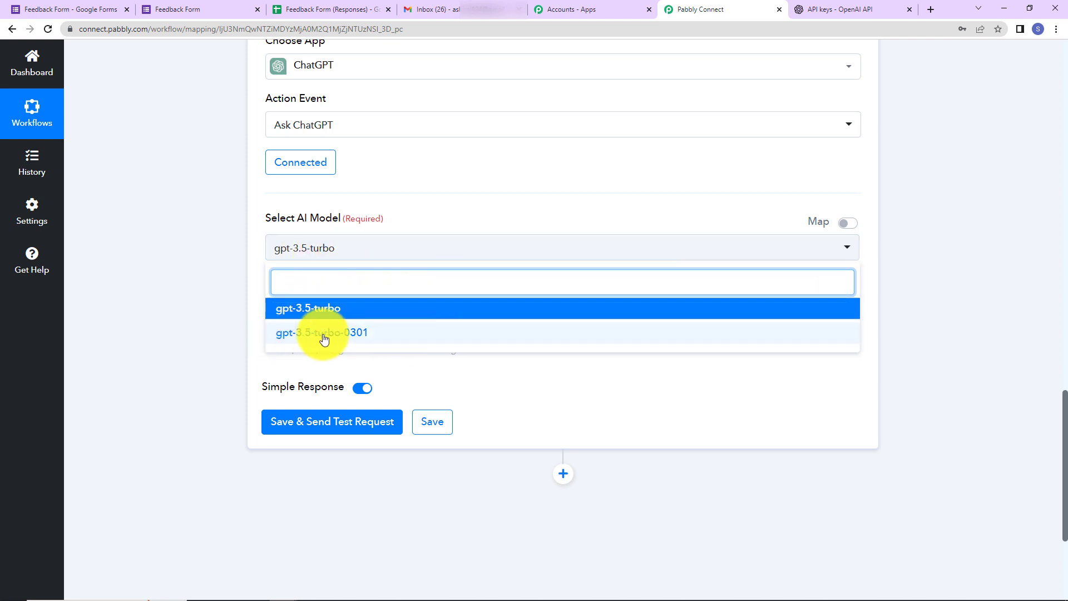
{"action": "left_click", "coordinate": [299, 335]}
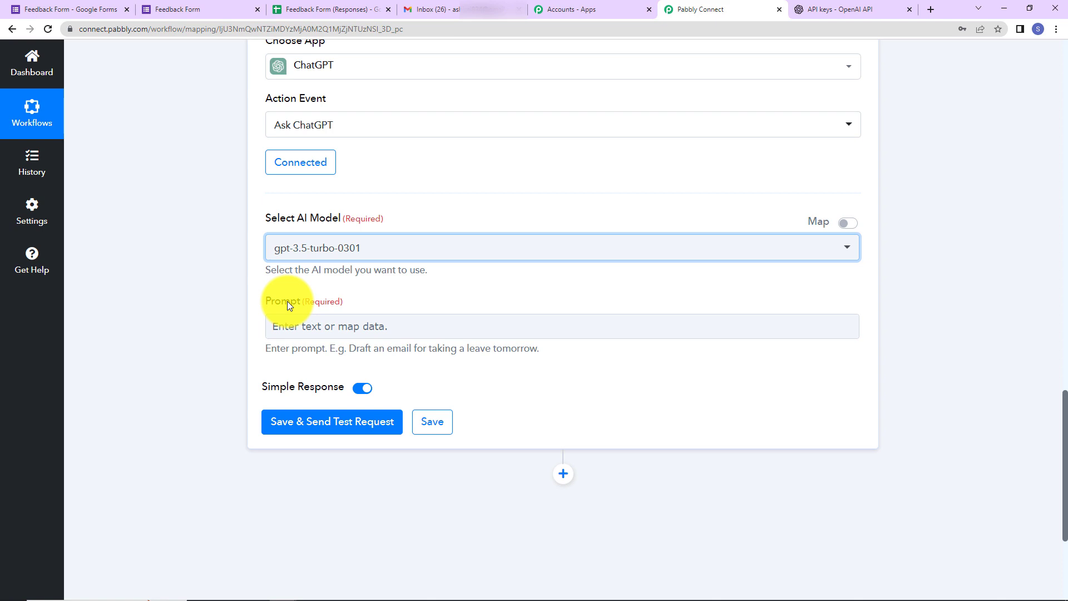
- Write the prompt 'Write a reply to the following feedback.' followed by the mapped HR Policy answer
{"action": "left_click", "coordinate": [286, 335]}
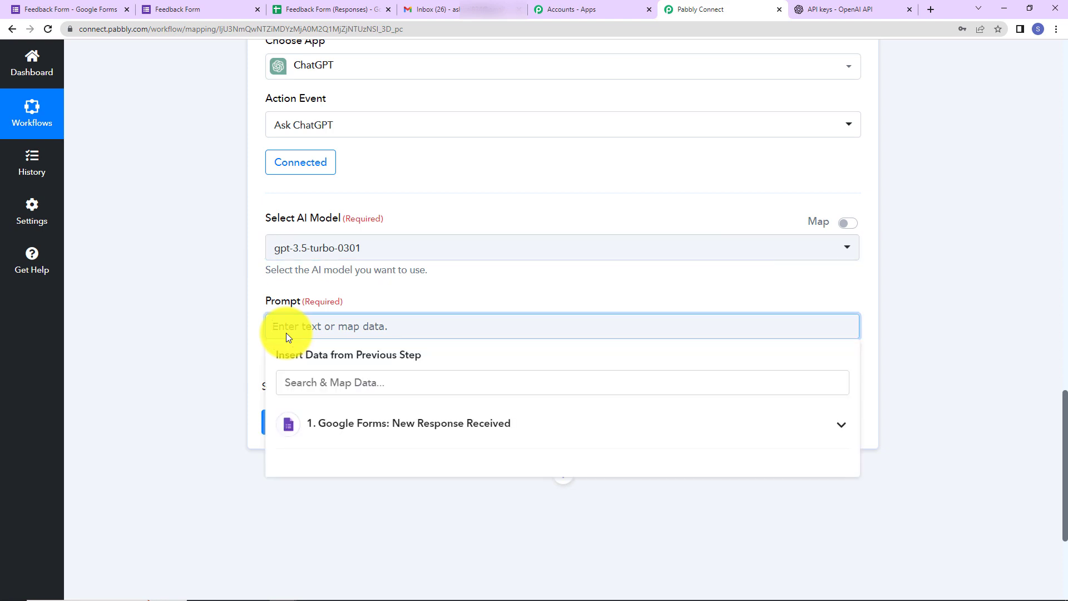
{"action": "type", "text": "Write a reply to the followi"}
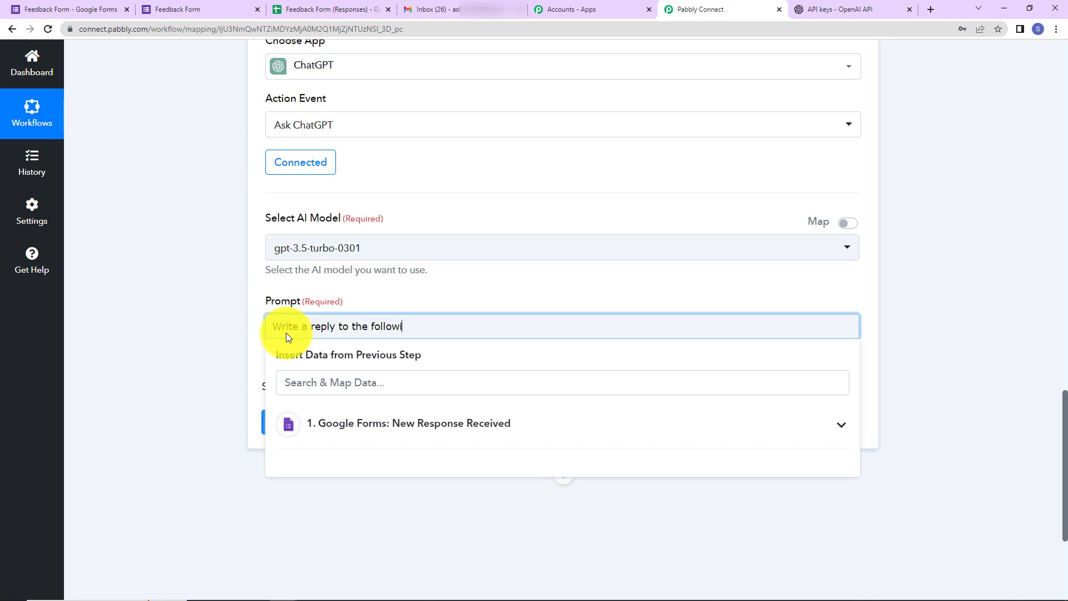
{"action": "type", "text": "ng feedback."}
{"action": "key", "text": "Return"}
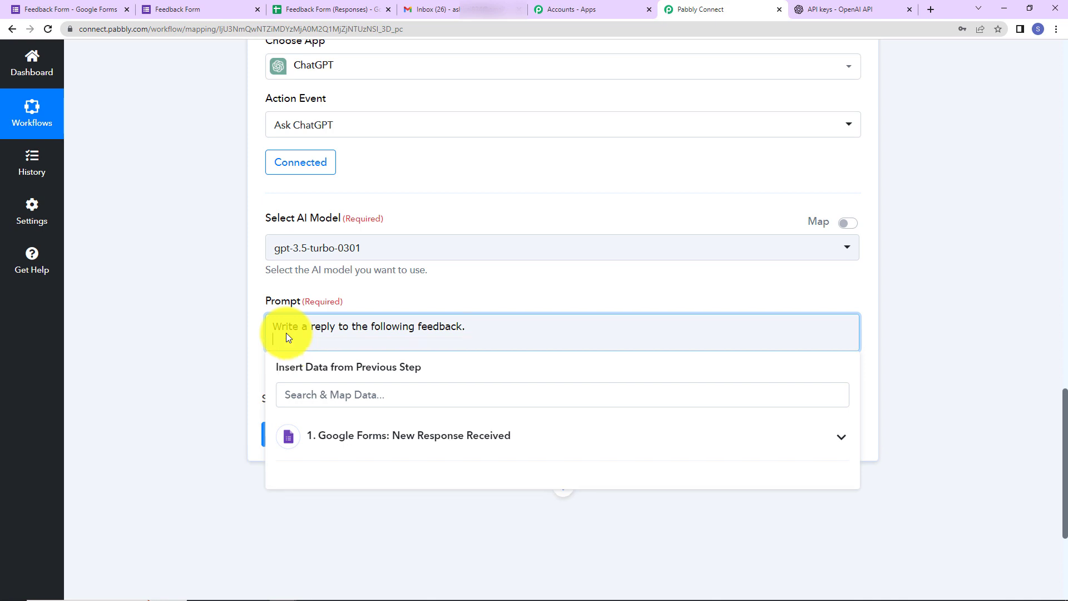
{"action": "scroll", "coordinate": [390, 392], "scroll_direction": "down", "scroll_amount": 2}
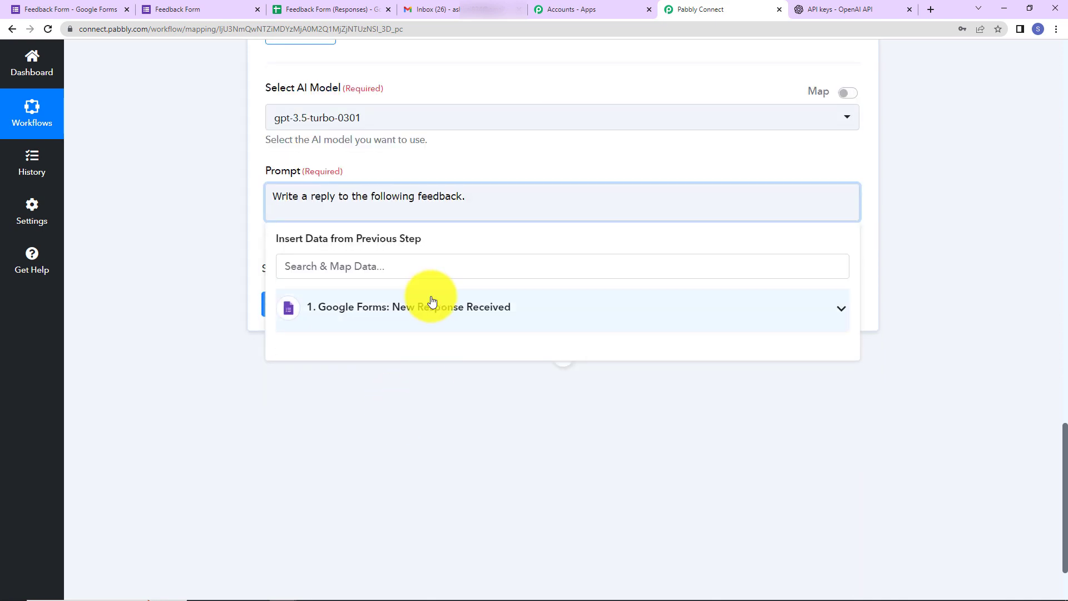
{"action": "left_click", "coordinate": [433, 301]}
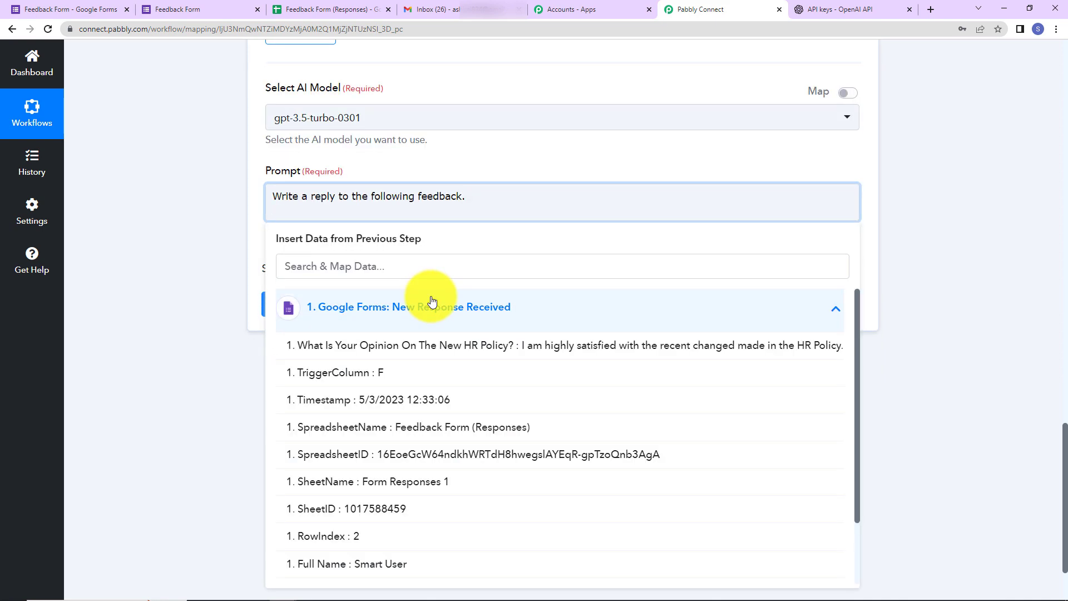
{"action": "left_click", "coordinate": [440, 346]}
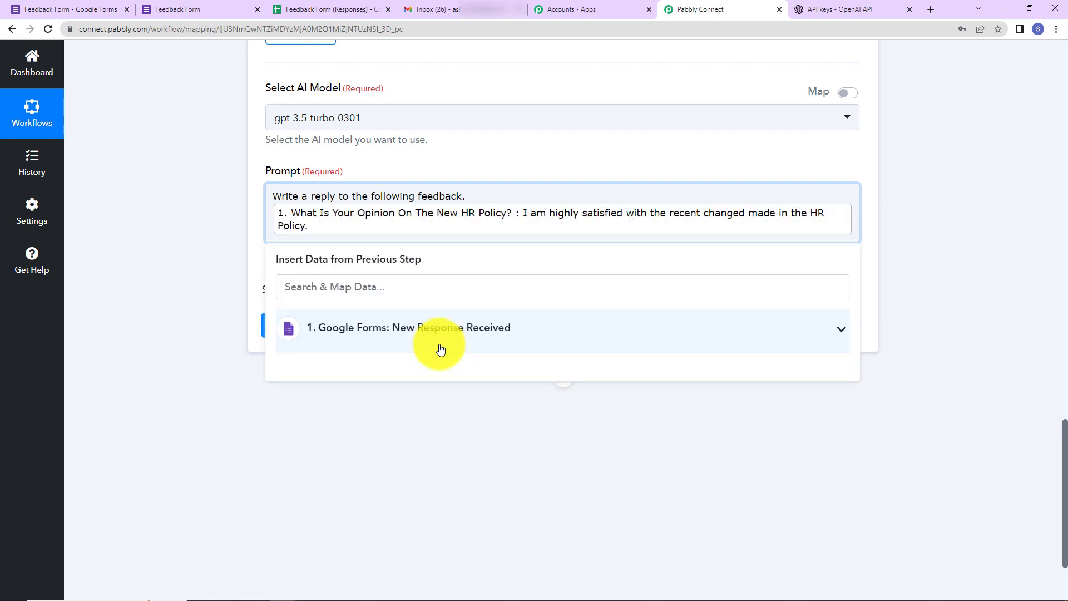
{"action": "left_click", "coordinate": [157, 384]}
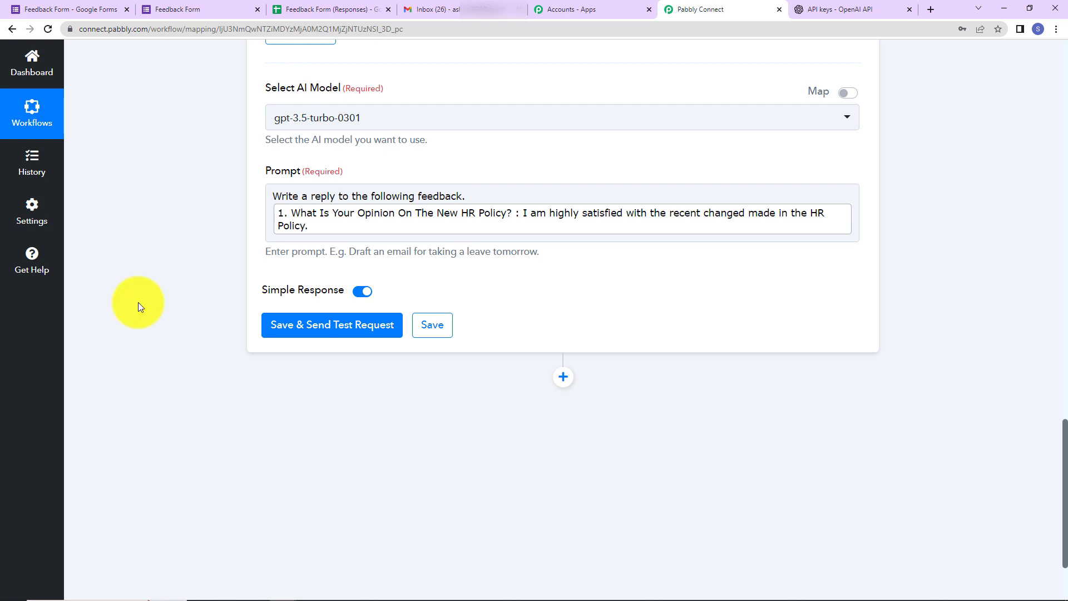
- Send the ChatGPT test request and enlarge the reply field to read the generated thank-you
{"action": "left_click", "coordinate": [312, 328]}
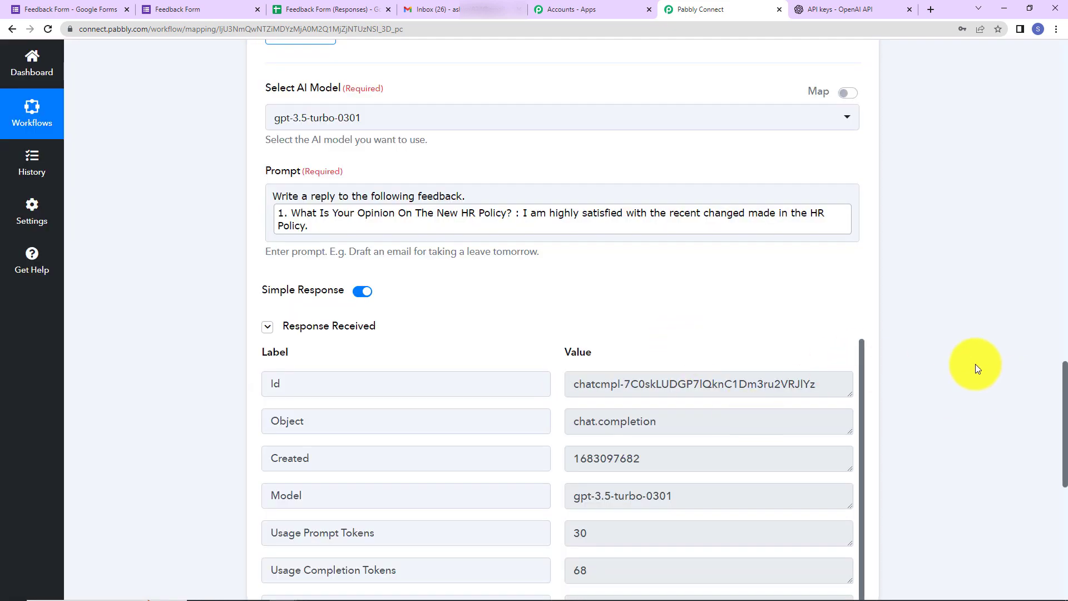
{"action": "scroll", "coordinate": [975, 367], "scroll_direction": "down", "scroll_amount": 5}
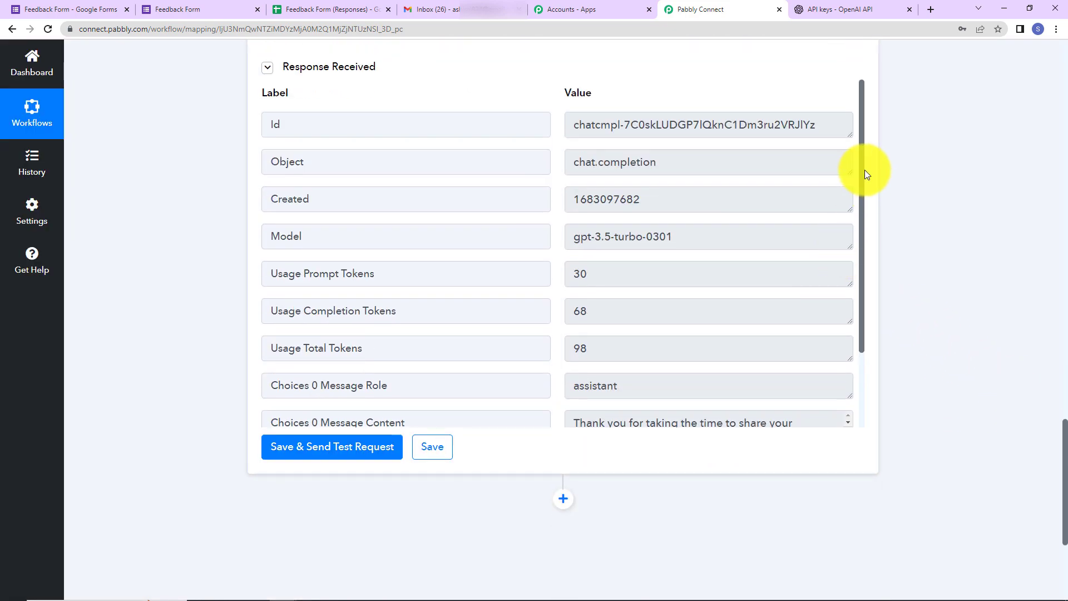
{"action": "left_click_drag", "start_coordinate": [862, 185], "coordinate": [857, 275]}
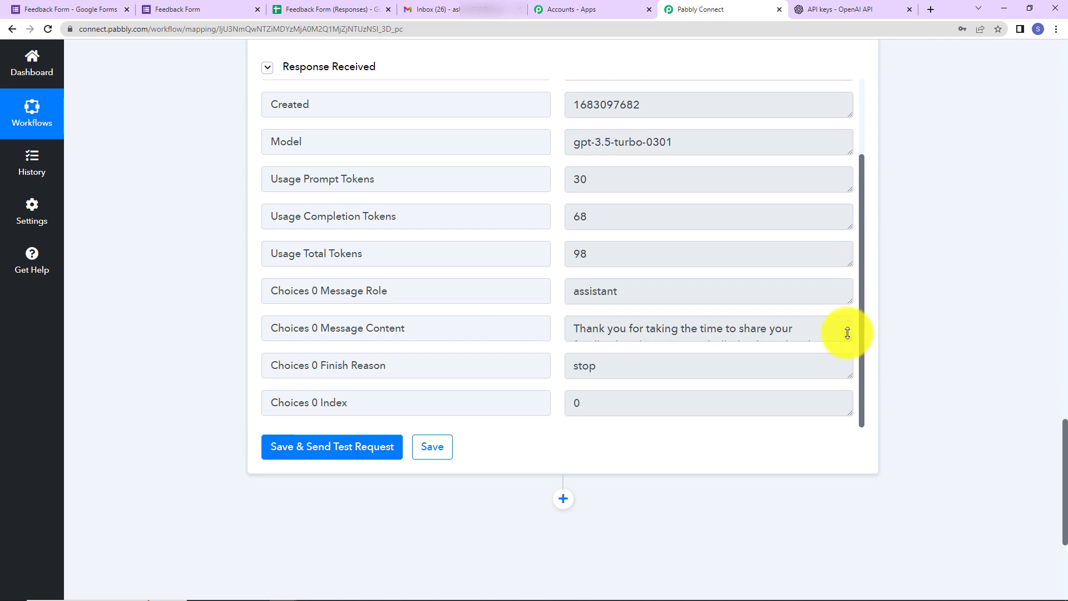
{"action": "left_click_drag", "start_coordinate": [849, 333], "coordinate": [849, 449]}
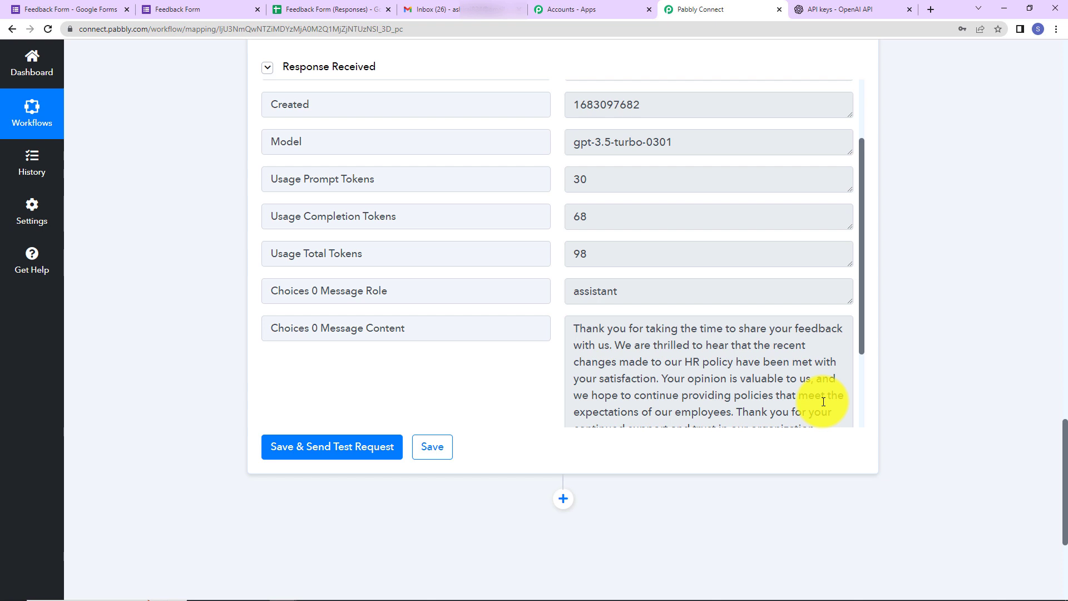
{"action": "left_click_drag", "start_coordinate": [860, 295], "coordinate": [866, 350]}
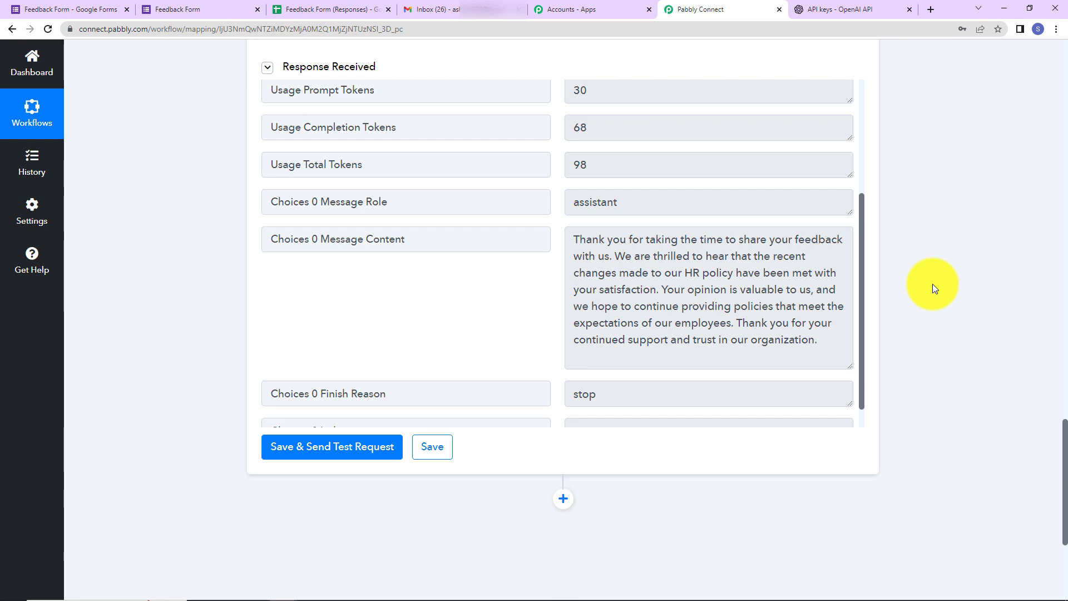
{"action": "scroll", "coordinate": [932, 284], "scroll_direction": "down", "scroll_amount": 5}
- Add a Gmail Send Email step after ChatGPT and choose to add a new Gmail connection
{"action": "left_click", "coordinate": [564, 260]}
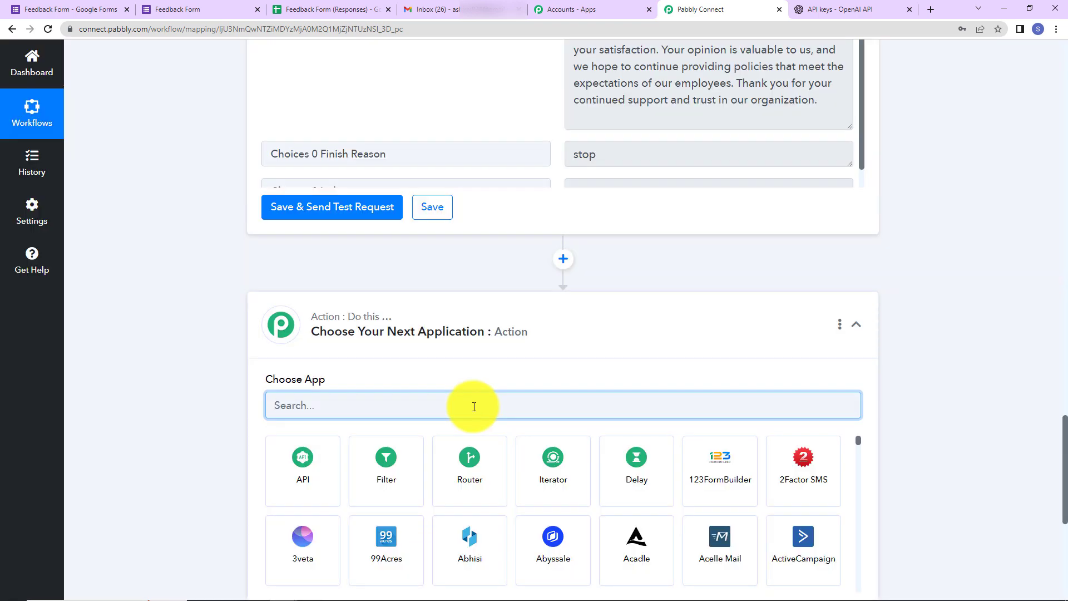
{"action": "type", "text": "gma"}
{"action": "left_click", "coordinate": [495, 469]}
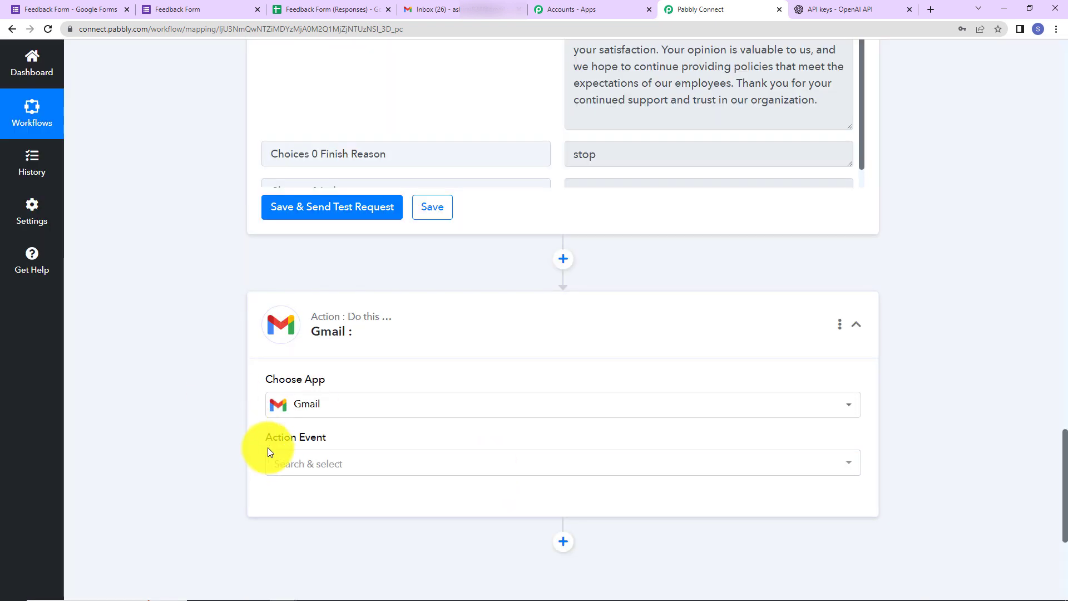
{"action": "left_click", "coordinate": [275, 464]}
{"action": "left_click", "coordinate": [297, 548]}
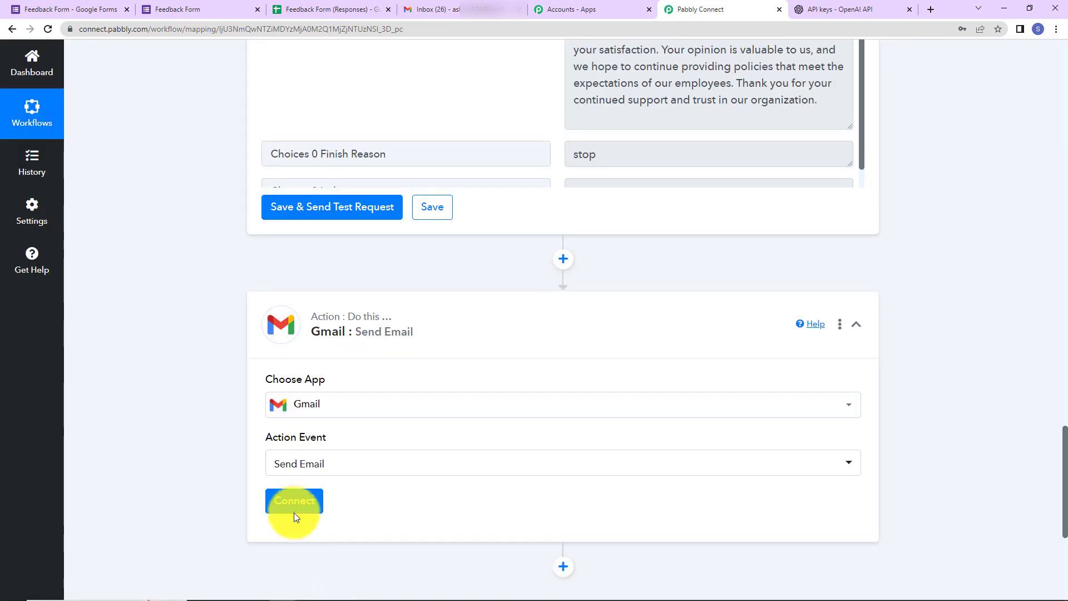
{"action": "left_click", "coordinate": [295, 515]}
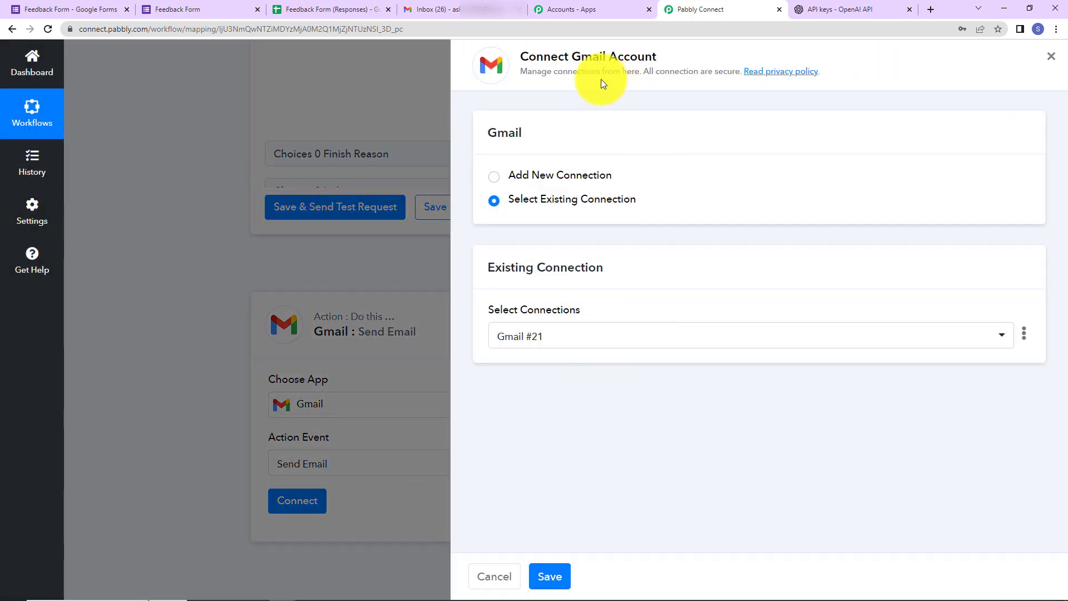
{"action": "left_click_drag", "start_coordinate": [573, 56], "coordinate": [680, 51]}
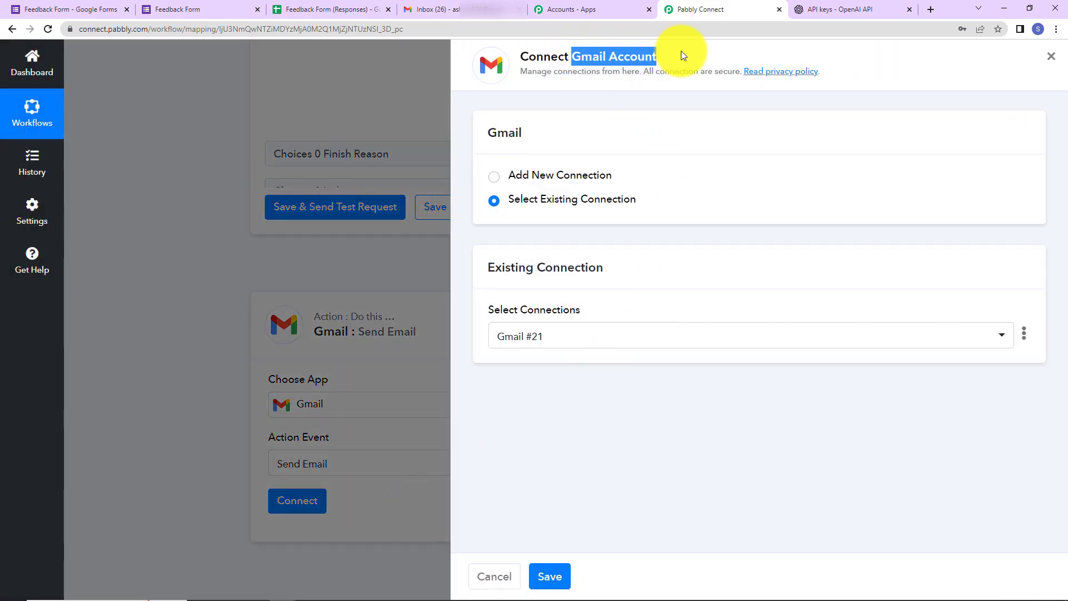
{"action": "left_click", "coordinate": [492, 183]}
- Connect with Gmail, pick the Google account and allow Pabbly Connect access
{"action": "left_click", "coordinate": [538, 321]}
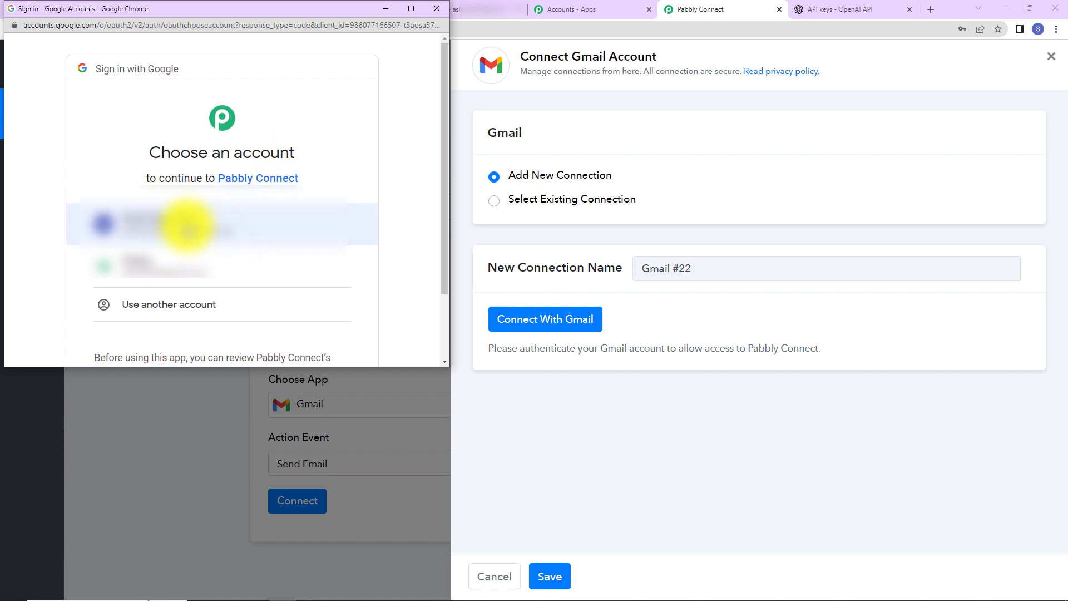
{"action": "left_click", "coordinate": [191, 225]}
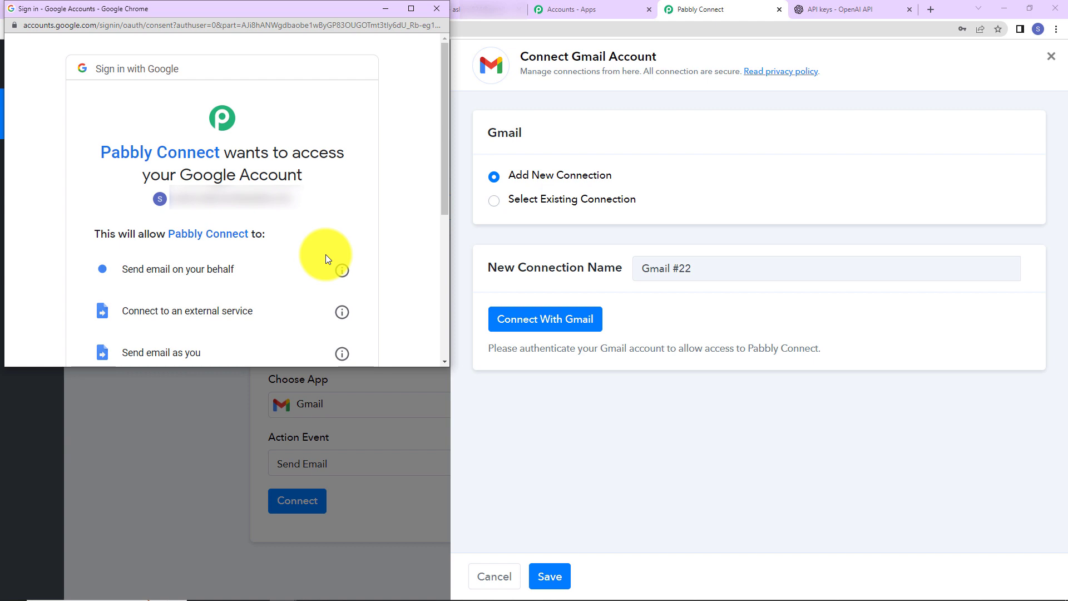
{"action": "scroll", "coordinate": [326, 256], "scroll_direction": "down", "scroll_amount": 5}
{"action": "left_click", "coordinate": [293, 269]}
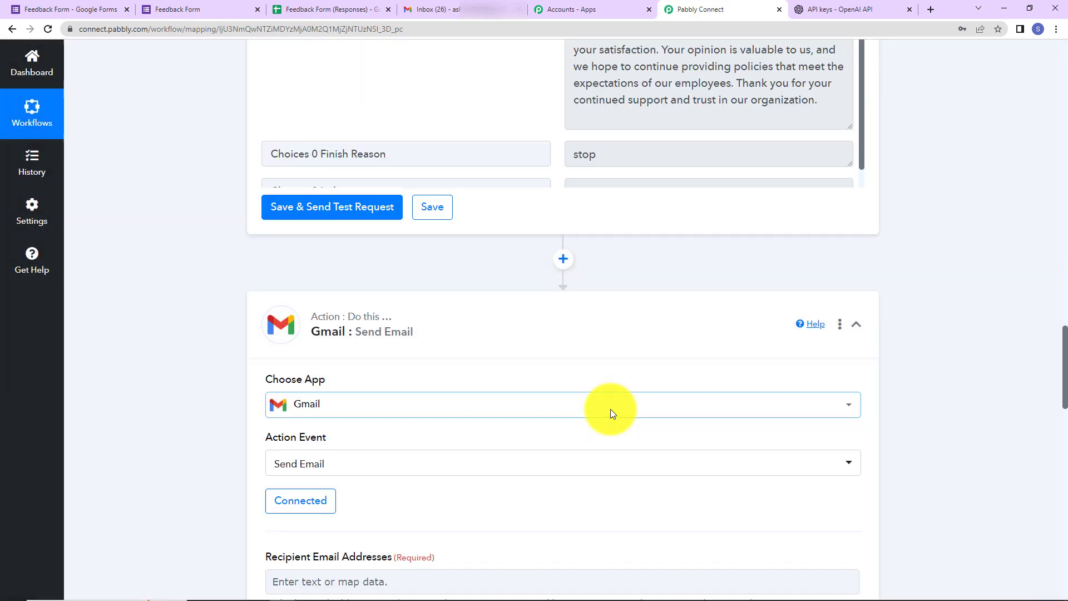
- Map the Google Forms Email Address field as the email recipient
{"action": "scroll", "coordinate": [546, 346], "scroll_direction": "down", "scroll_amount": 7}
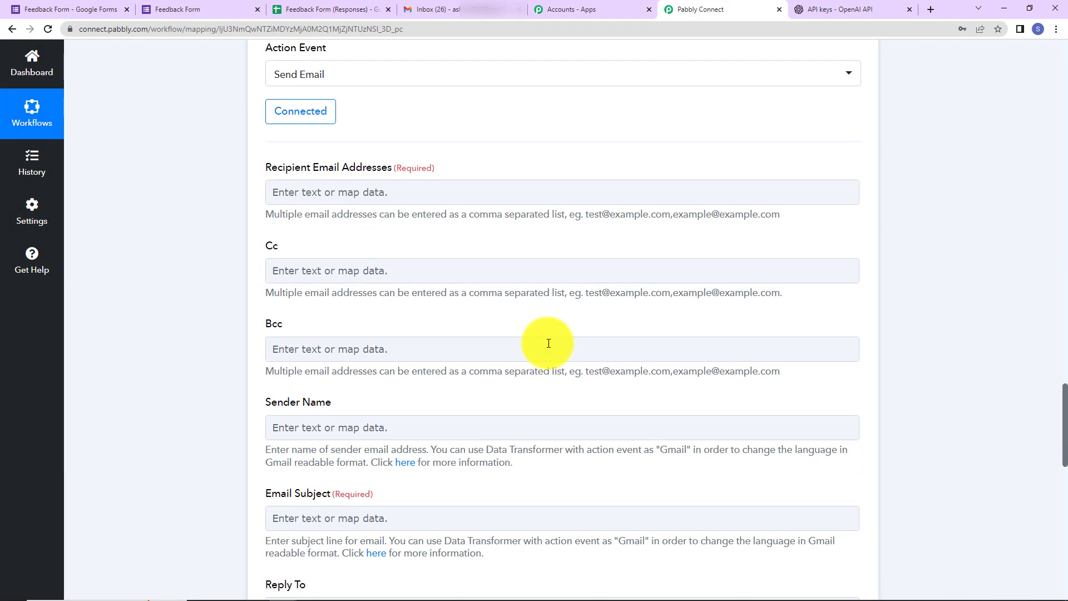
{"action": "scroll", "coordinate": [547, 343], "scroll_direction": "down", "scroll_amount": 3}
{"action": "scroll", "coordinate": [548, 342], "scroll_direction": "up", "scroll_amount": 3}
{"action": "left_click", "coordinate": [548, 342]}
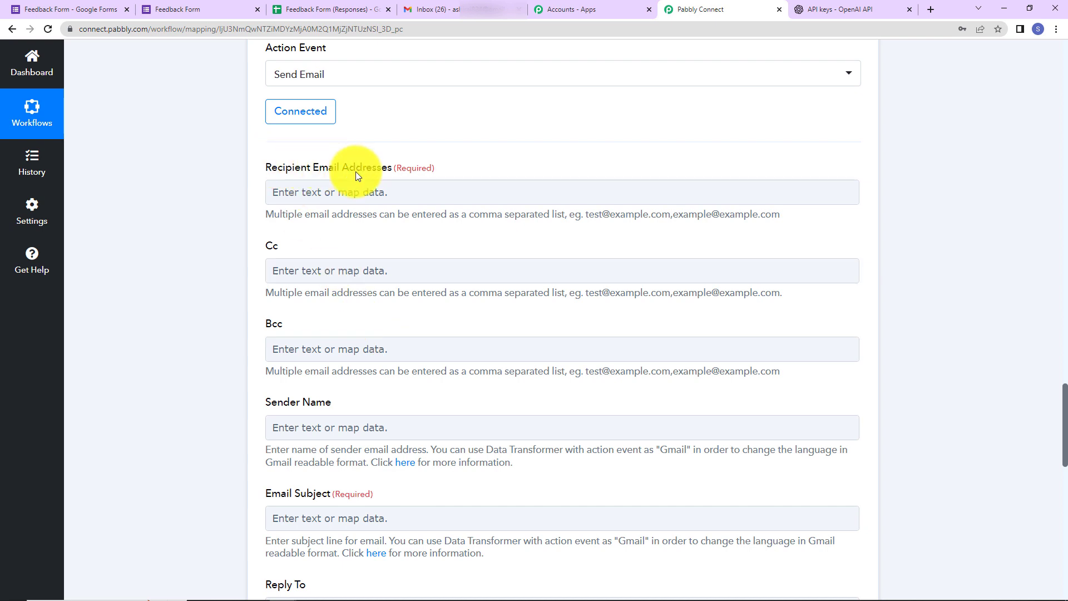
{"action": "left_click", "coordinate": [318, 192]}
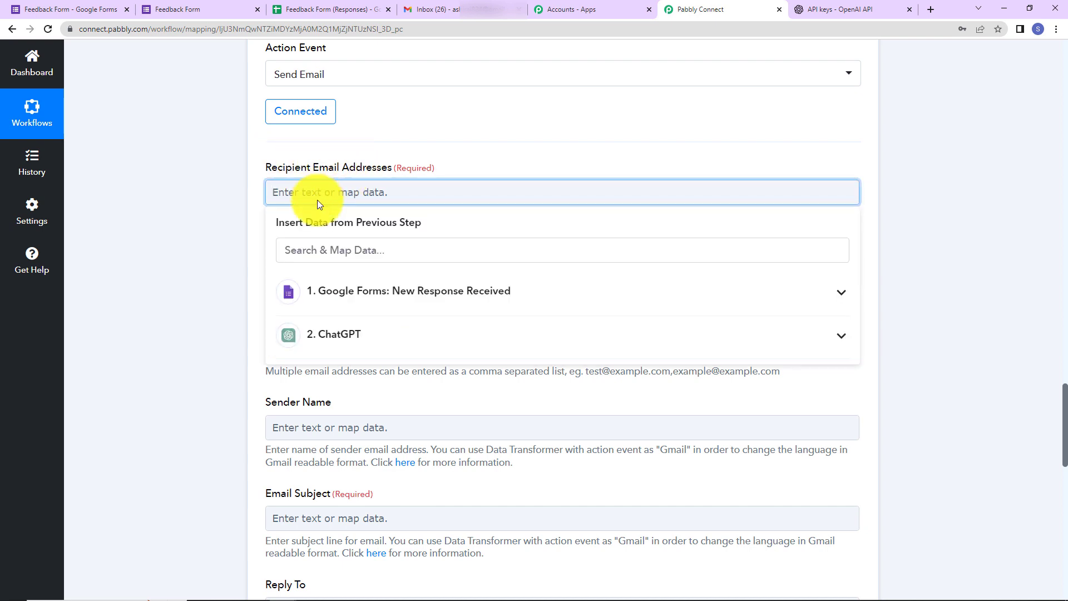
{"action": "left_click", "coordinate": [335, 291]}
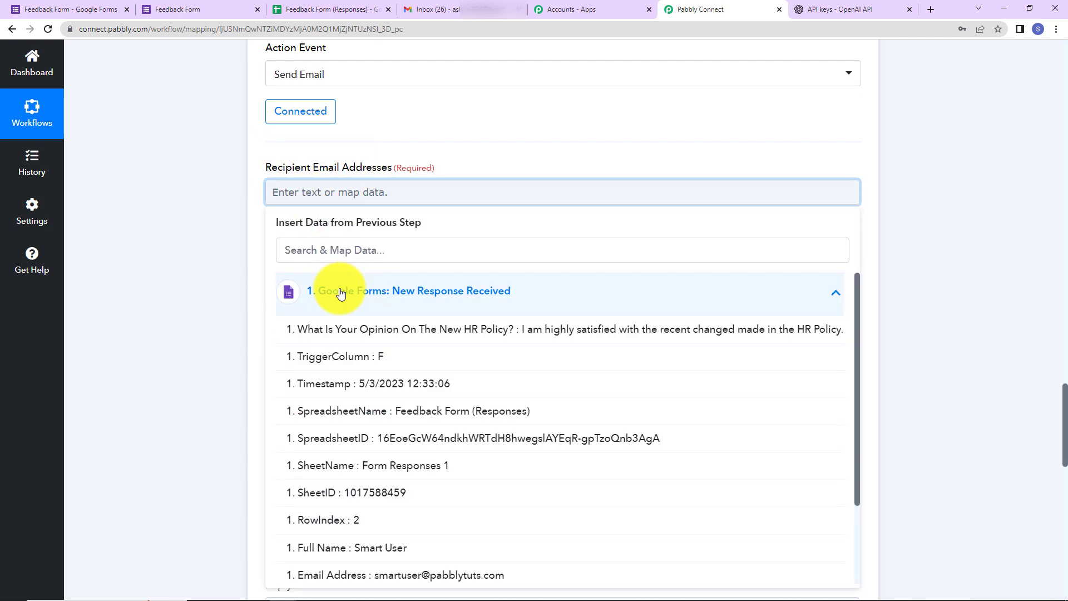
{"action": "left_click", "coordinate": [409, 575]}
{"action": "left_click", "coordinate": [227, 262]}
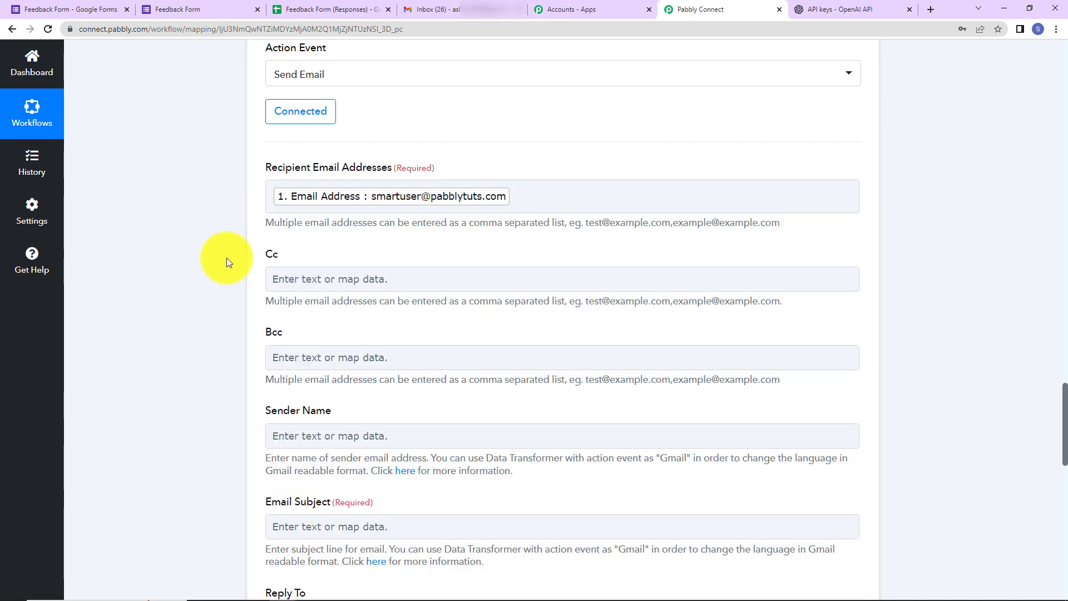
- Set sender name 'Pabbly Connect' and subject 'Thank You For Your Response'
{"action": "scroll", "coordinate": [244, 264], "scroll_direction": "down", "scroll_amount": 5}
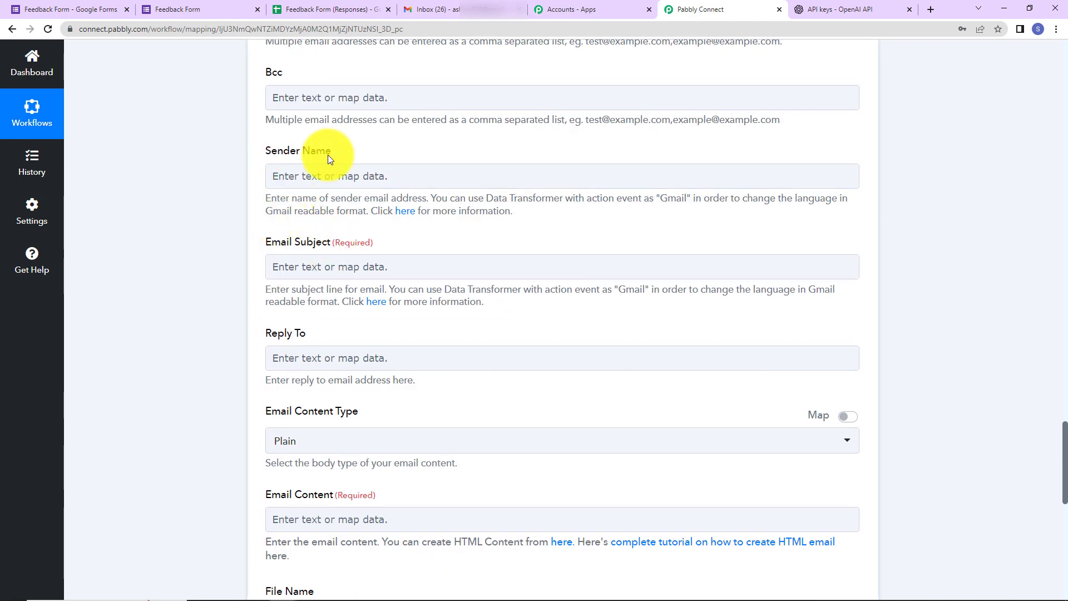
{"action": "left_click", "coordinate": [322, 178]}
{"action": "type", "text": "Pa"}
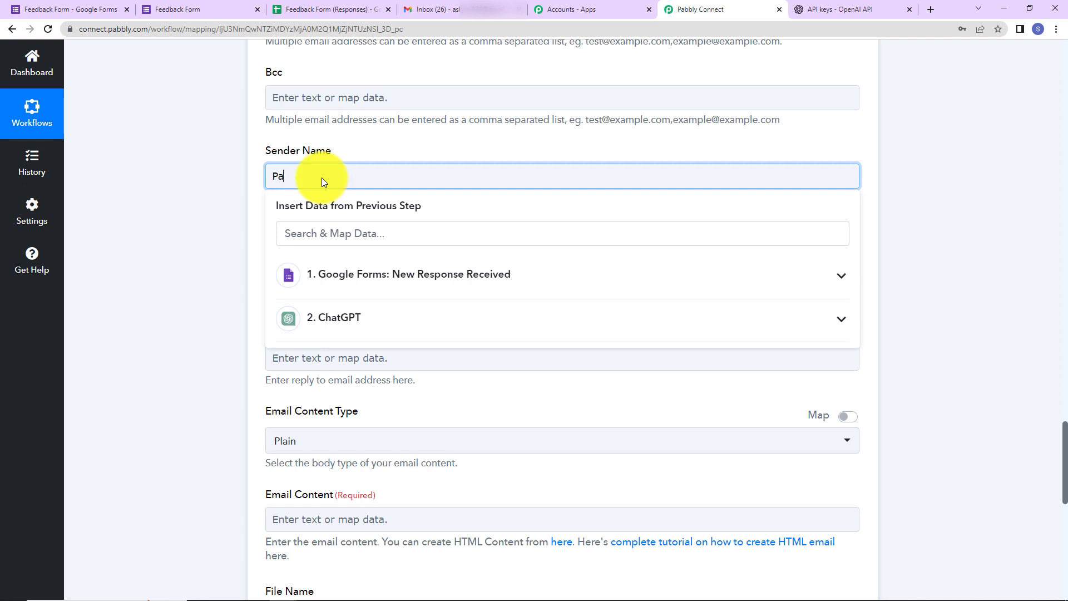
{"action": "type", "text": "bbly Connect"}
{"action": "left_click", "coordinate": [135, 219]}
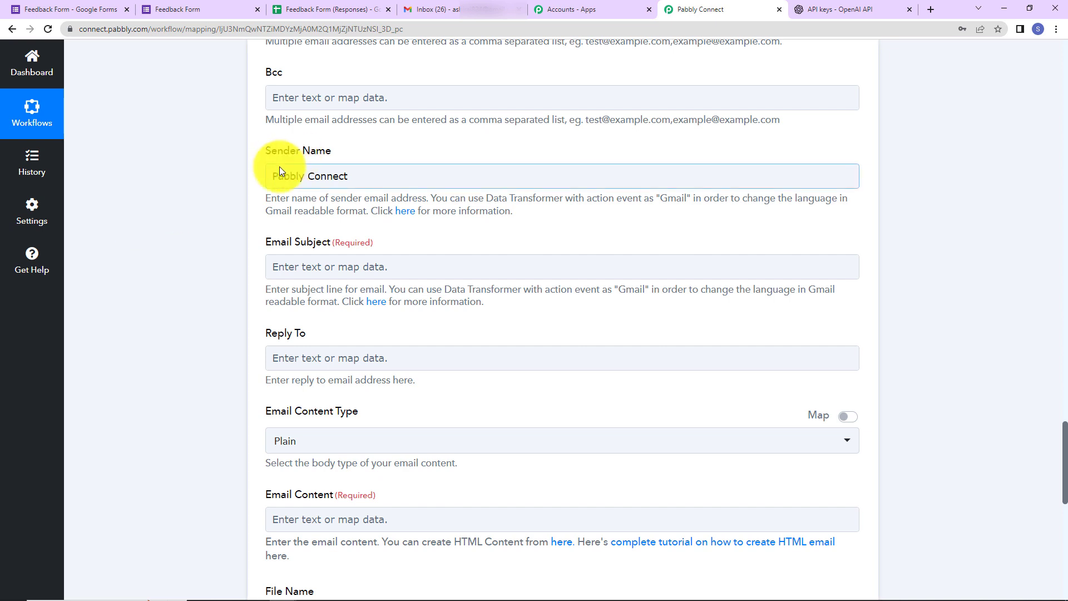
{"action": "left_click", "coordinate": [293, 270]}
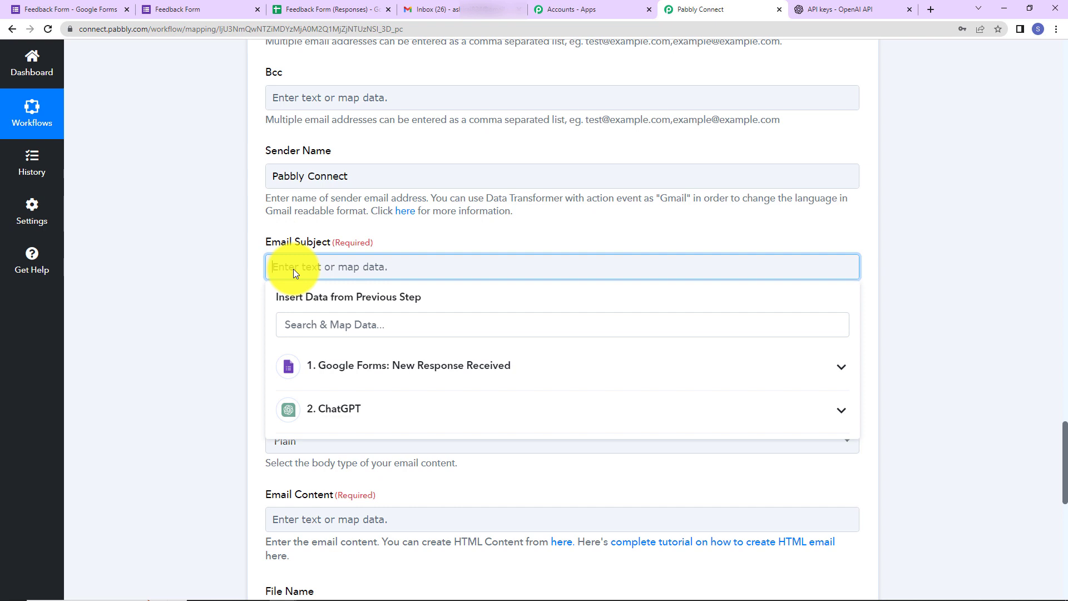
{"action": "type", "text": "ThankYou For Your Response"}
{"action": "scroll", "coordinate": [293, 269], "scroll_direction": "down", "scroll_amount": 2}
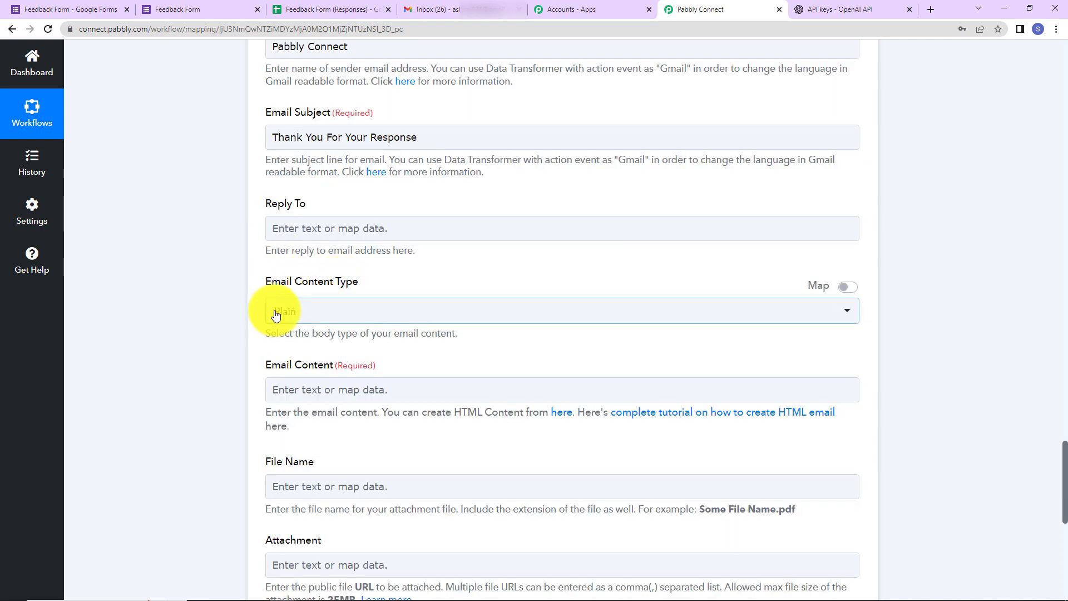
{"action": "scroll", "coordinate": [300, 310], "scroll_direction": "down", "scroll_amount": 2}
{"action": "left_click", "coordinate": [311, 258]}
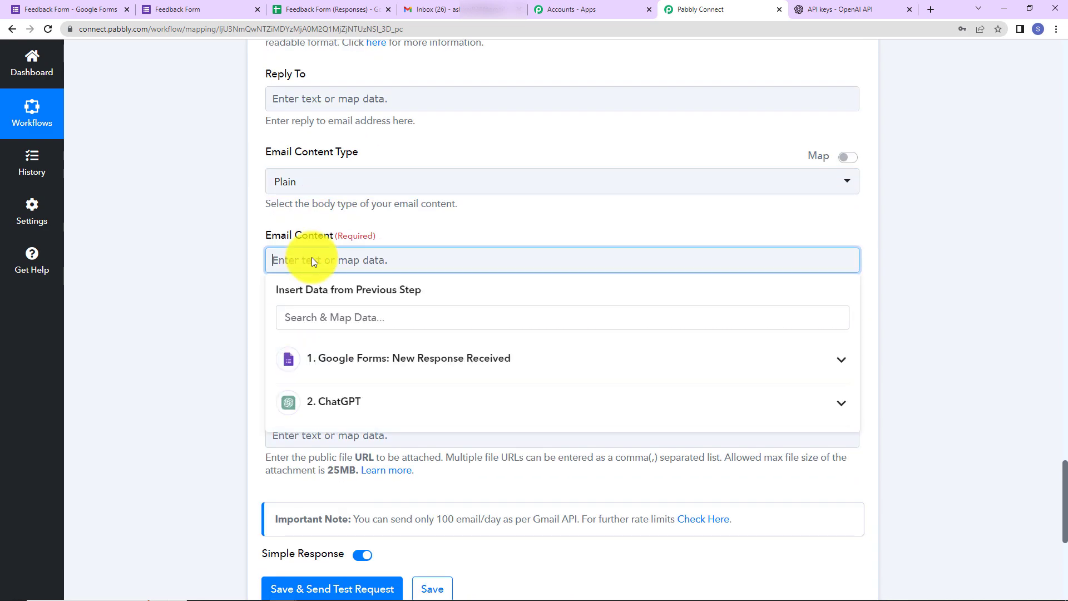
- Begin the email body with 'Dear' plus the mapped Full Name and a comma
{"action": "type", "text": "Dear"}
{"action": "left_click", "coordinate": [405, 358]}
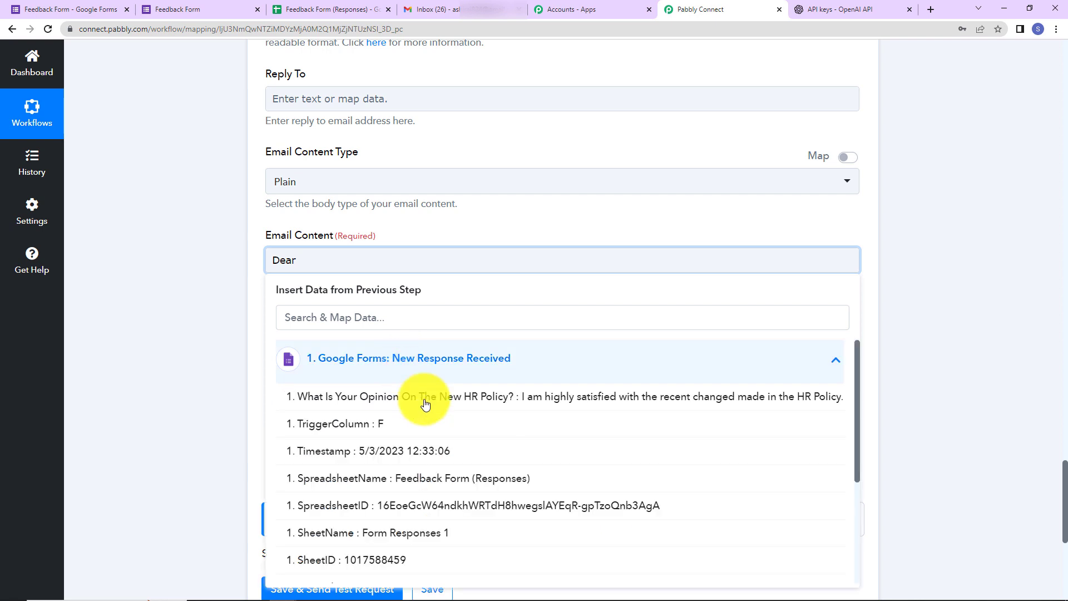
{"action": "scroll", "coordinate": [439, 534], "scroll_direction": "down", "scroll_amount": 2}
{"action": "left_click", "coordinate": [410, 473]}
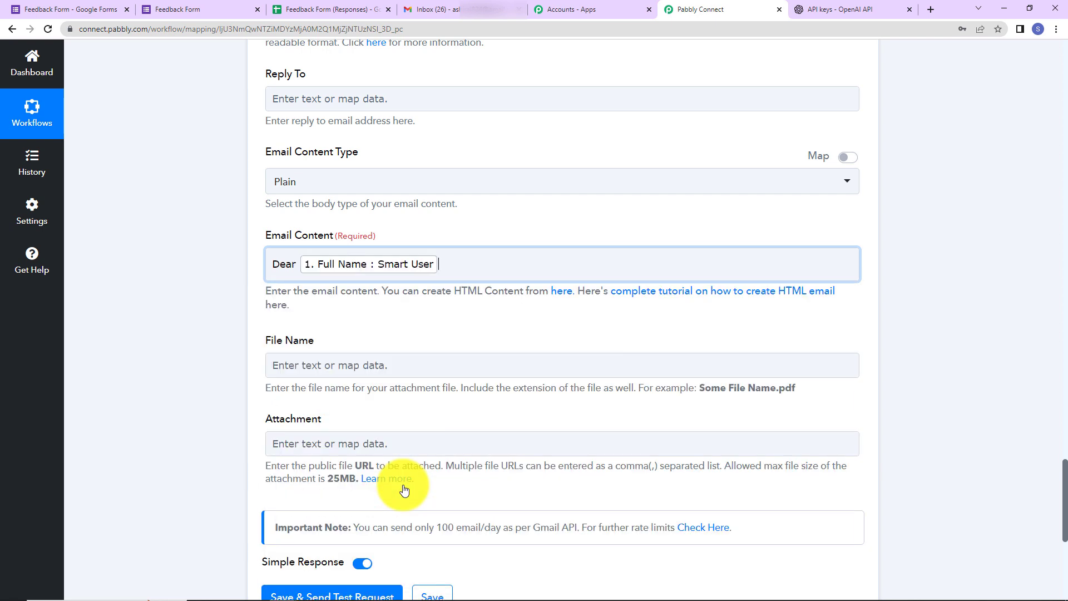
{"action": "type", "text": ","}
{"action": "key", "text": "Return"}
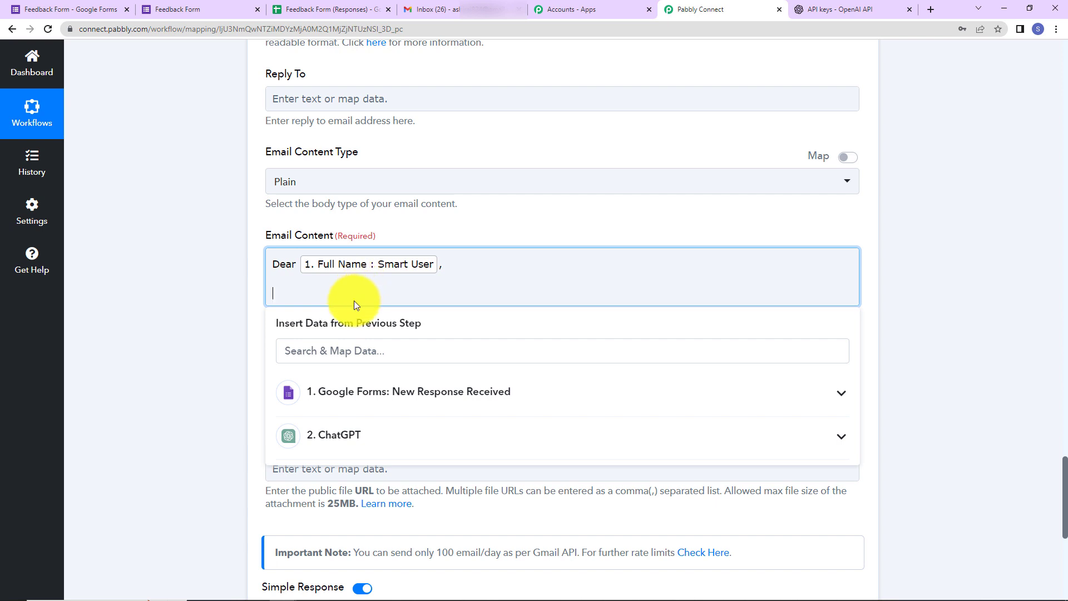
- Insert the ChatGPT reply message, then a 'Regards' / 'Pabbly Connect' sign-off
{"action": "left_click", "coordinate": [334, 435]}
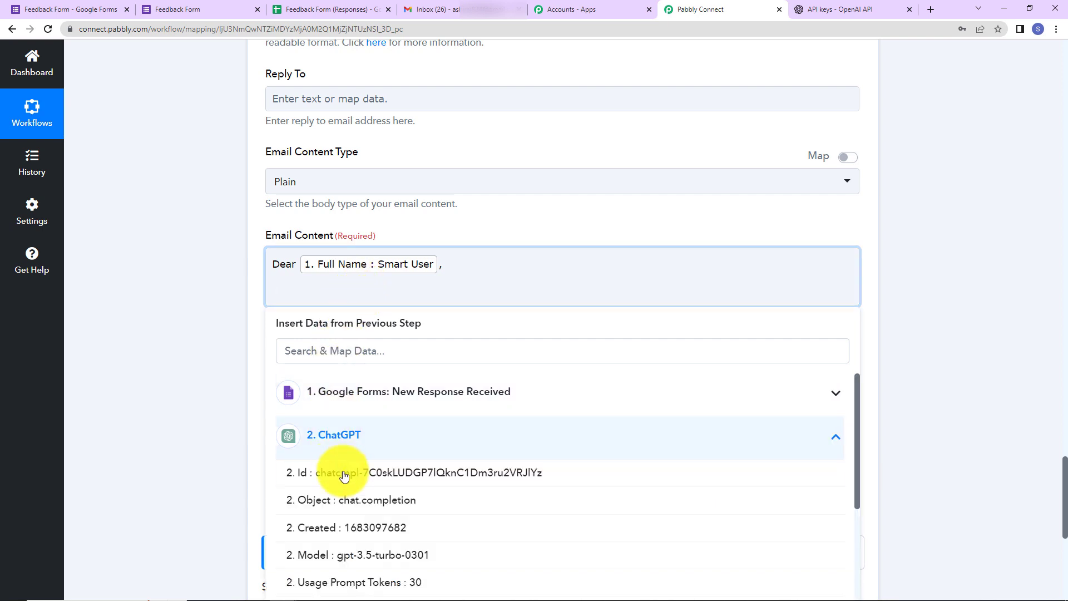
{"action": "scroll", "coordinate": [343, 476], "scroll_direction": "down", "scroll_amount": 3}
{"action": "left_click", "coordinate": [333, 572]}
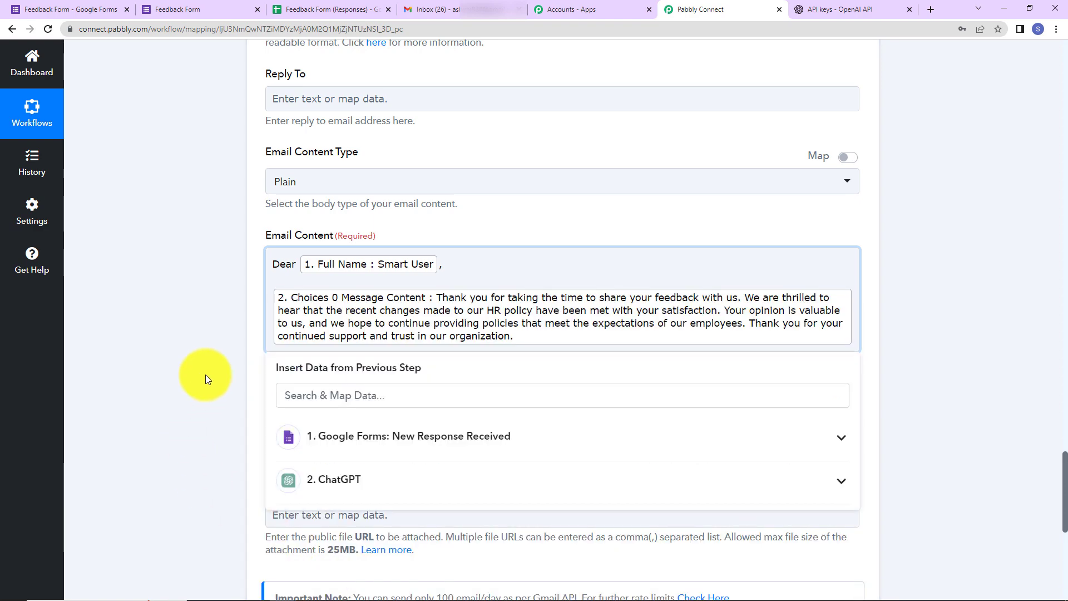
{"action": "key", "text": "Return"}
{"action": "key", "text": "Return"}
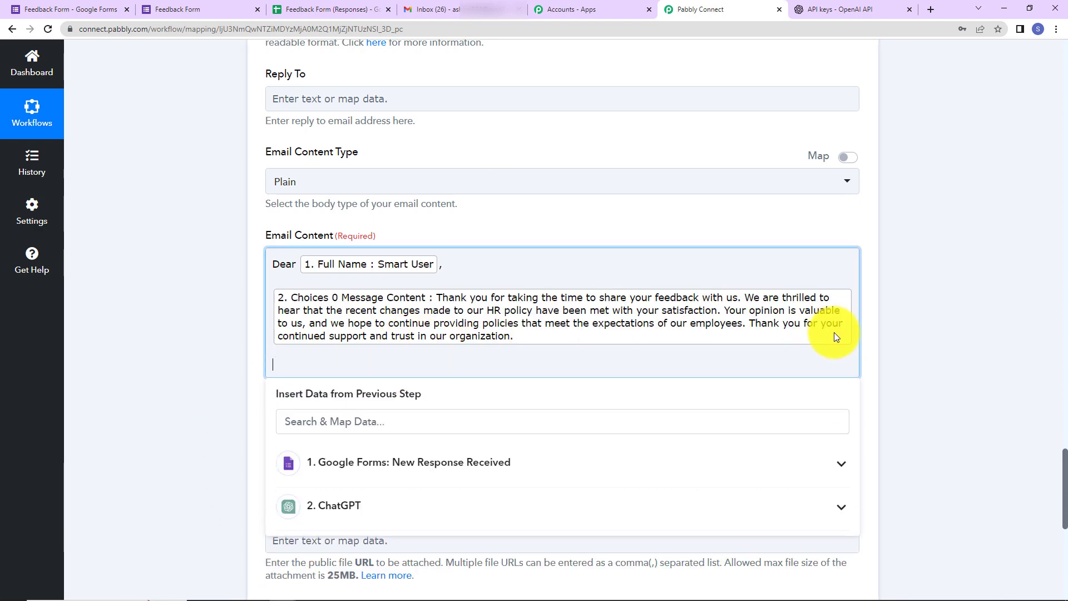
{"action": "type", "text": "Regards"}
{"action": "key", "text": "Return"}
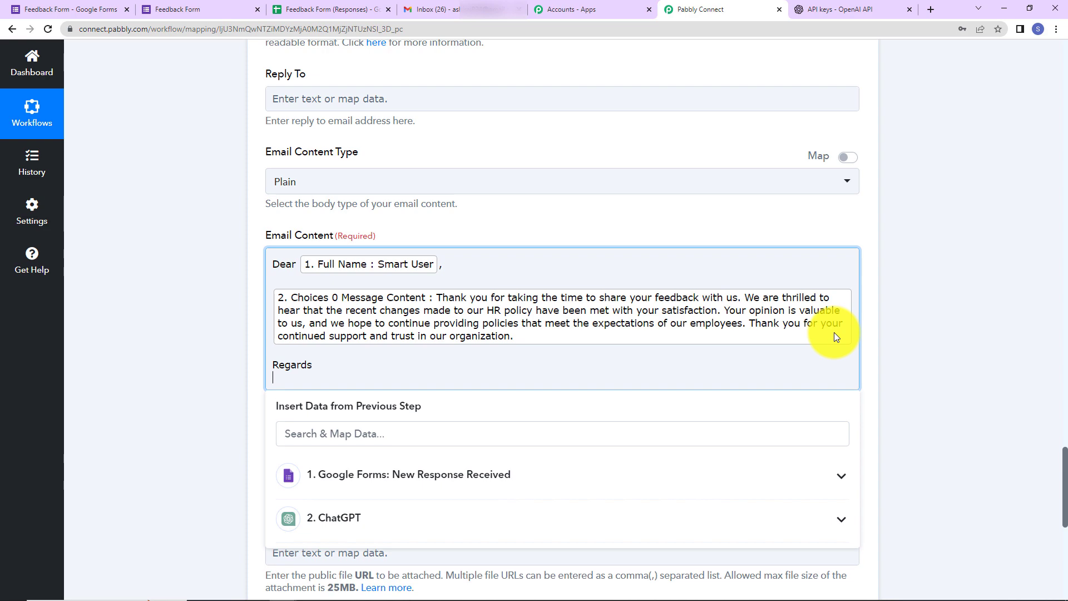
{"action": "type", "text": "Pabb"}
{"action": "type", "text": "ly Connect"}
- Save the Gmail step and send a test email
{"action": "scroll", "coordinate": [282, 395], "scroll_direction": "down", "scroll_amount": 2}
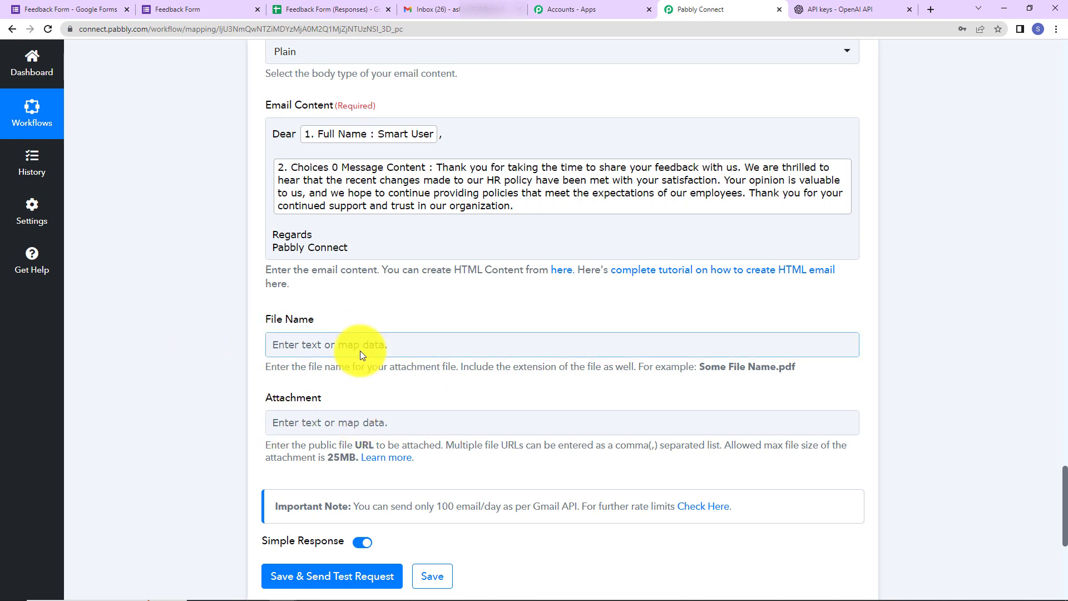
{"action": "scroll", "coordinate": [360, 351], "scroll_direction": "down", "scroll_amount": 4}
{"action": "left_click", "coordinate": [352, 316]}
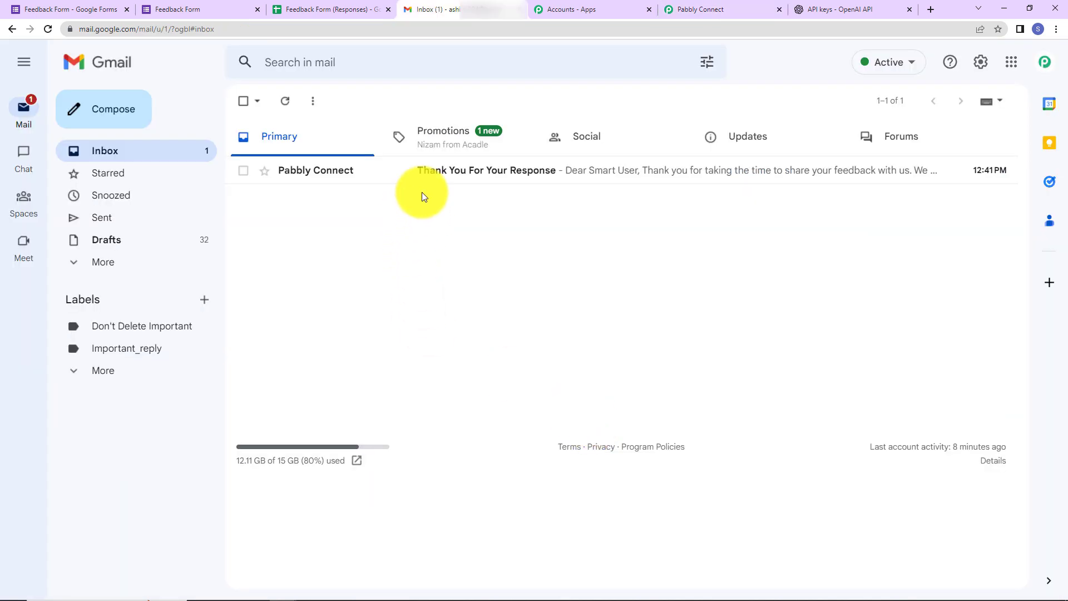
- Read the Pabbly Connect thank-you email in Gmail, then return to the Feedback Form confirmation page
{"action": "left_click", "coordinate": [434, 177]}
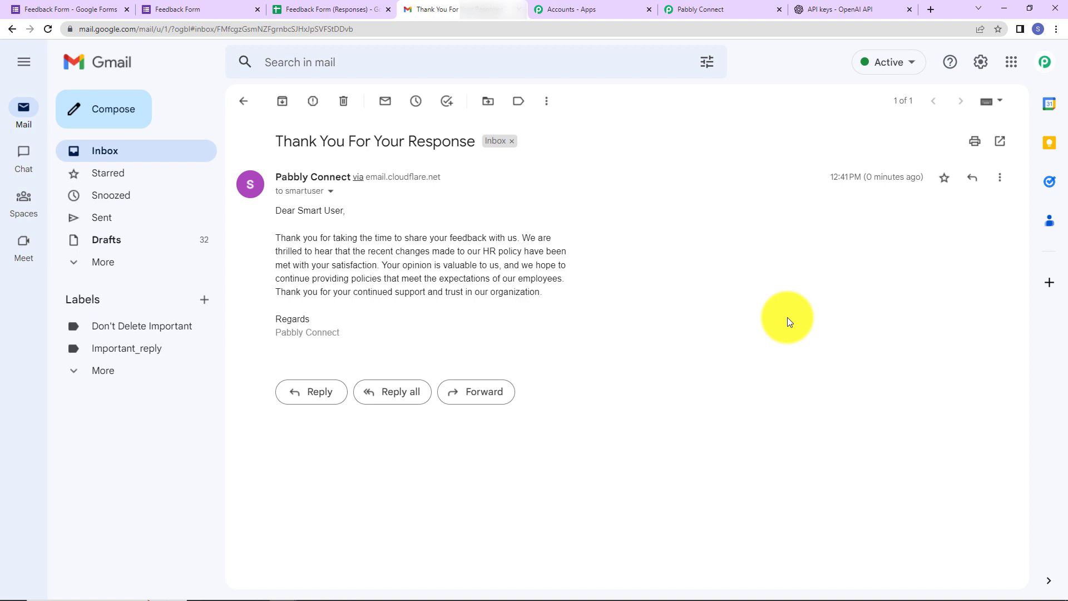
{"action": "left_click", "coordinate": [218, 8]}
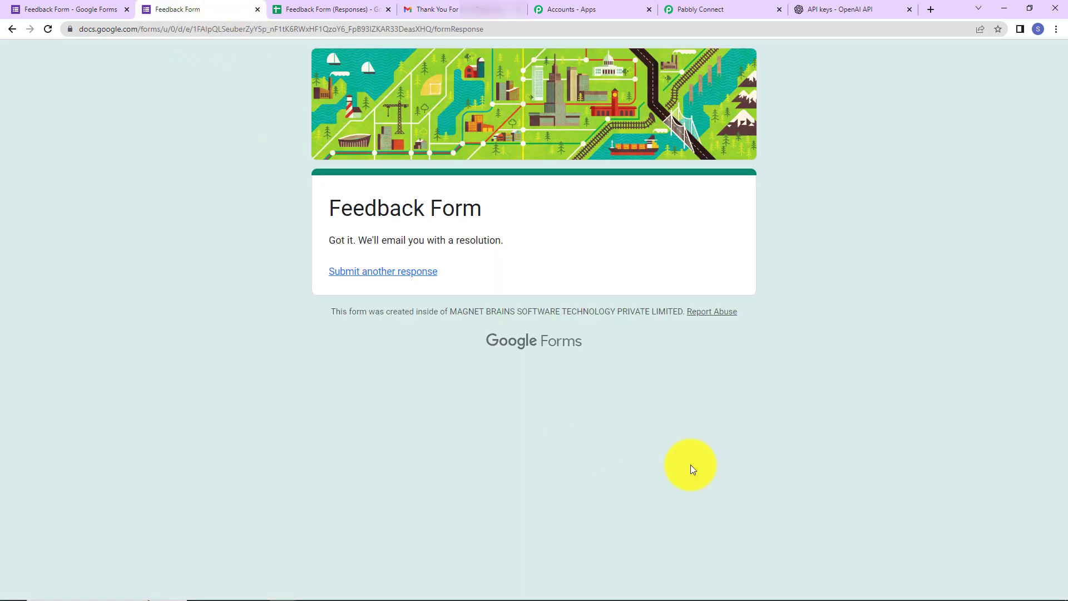
- Start another form response and enter the test respondent's full name, e-mail address and contact number
{"action": "left_click", "coordinate": [399, 272]}
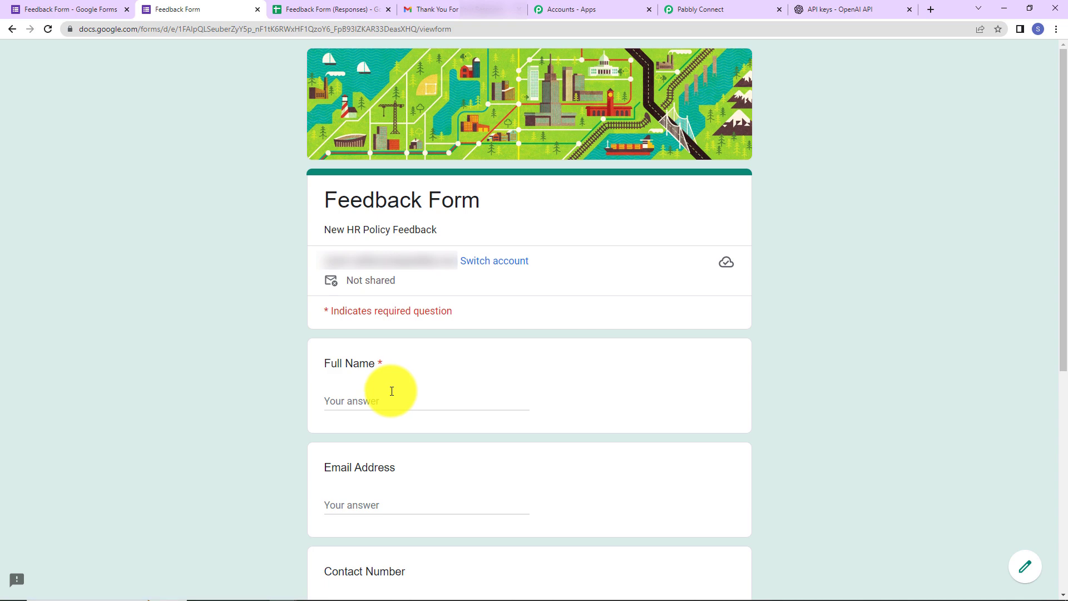
{"action": "left_click", "coordinate": [358, 399]}
{"action": "type", "text": "Test User"}
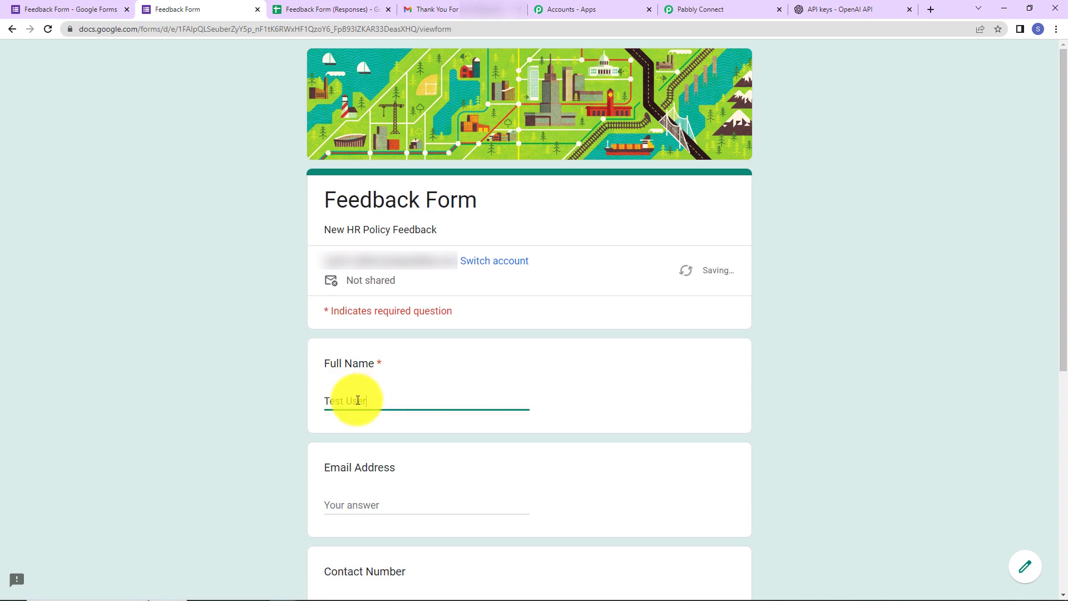
{"action": "scroll", "coordinate": [356, 400], "scroll_direction": "down", "scroll_amount": 5}
{"action": "left_click", "coordinate": [376, 249]}
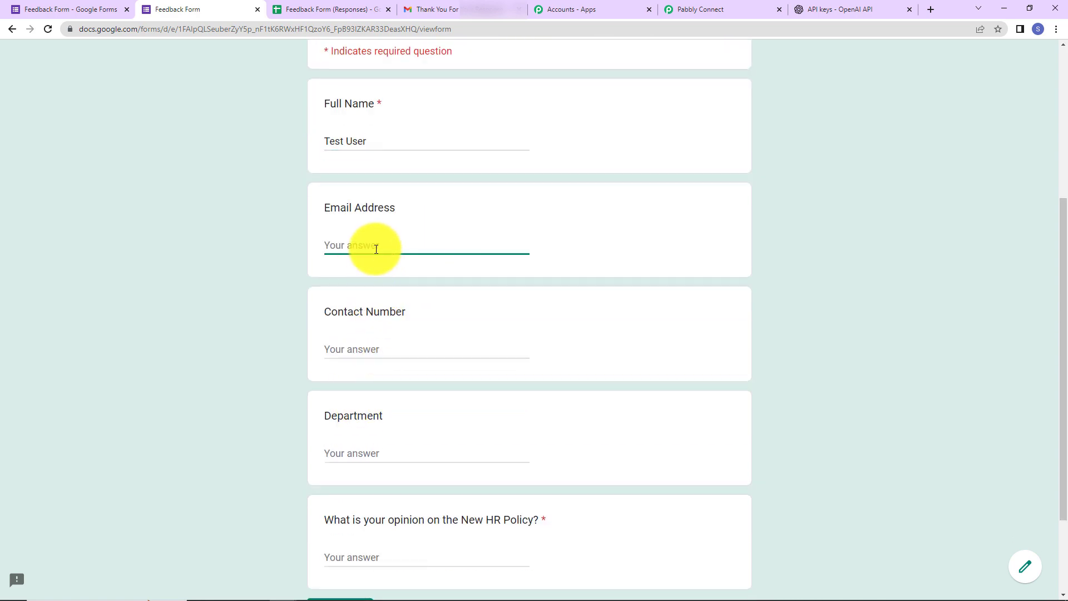
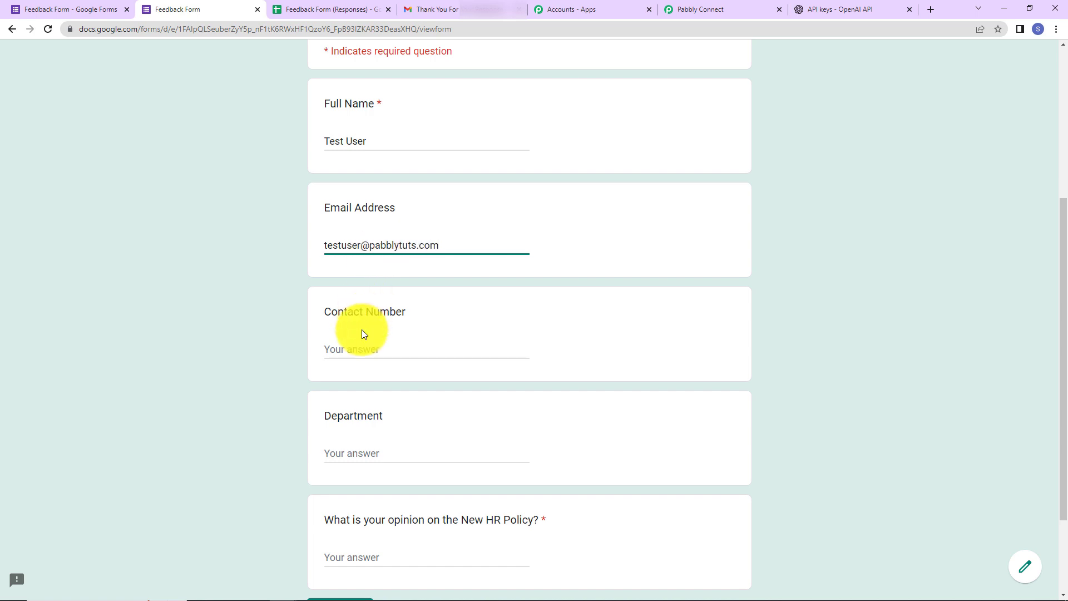
{"action": "left_click", "coordinate": [353, 348]}
{"action": "type", "text": "9111111111"}
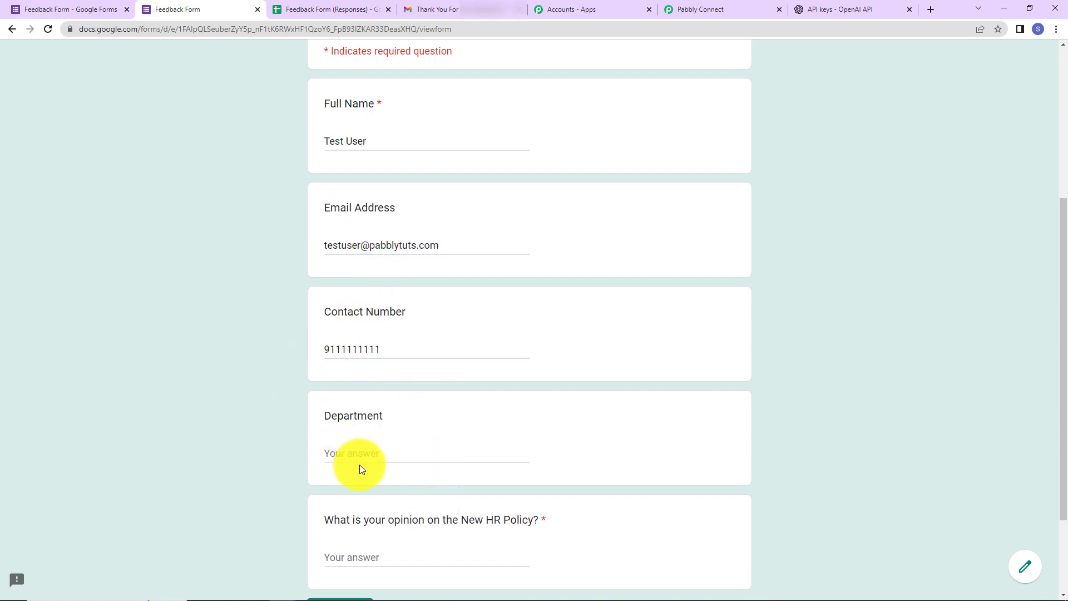
- Enter department Marketing and an opinion saying the new HR policy is unsatisfactory and needs discussion, then submit
{"action": "left_click", "coordinate": [367, 452]}
{"action": "type", "text": "Marketing"}
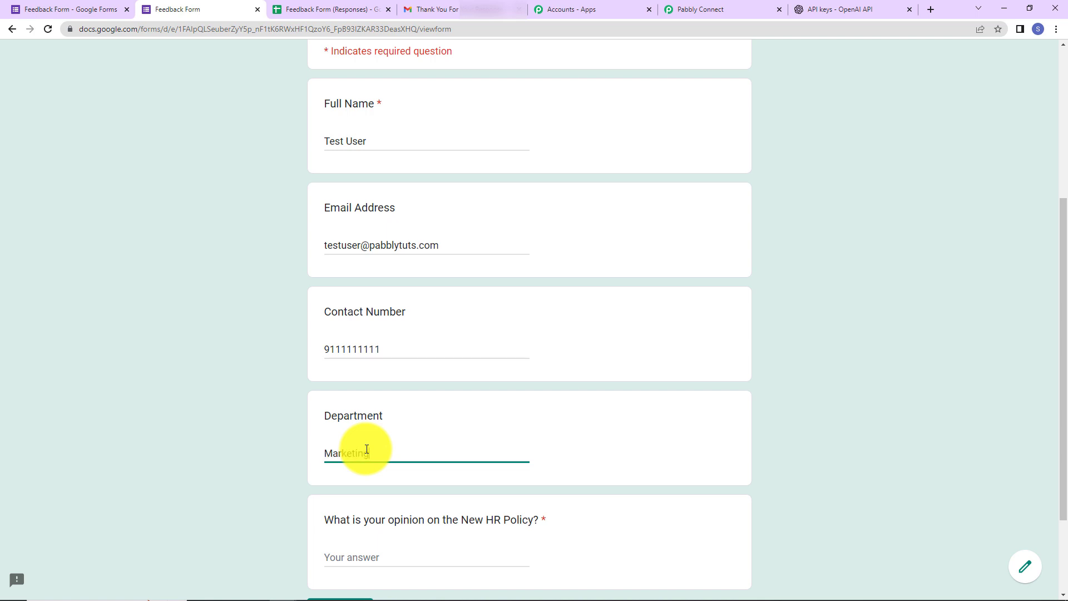
{"action": "scroll", "coordinate": [366, 449], "scroll_direction": "down", "scroll_amount": 2}
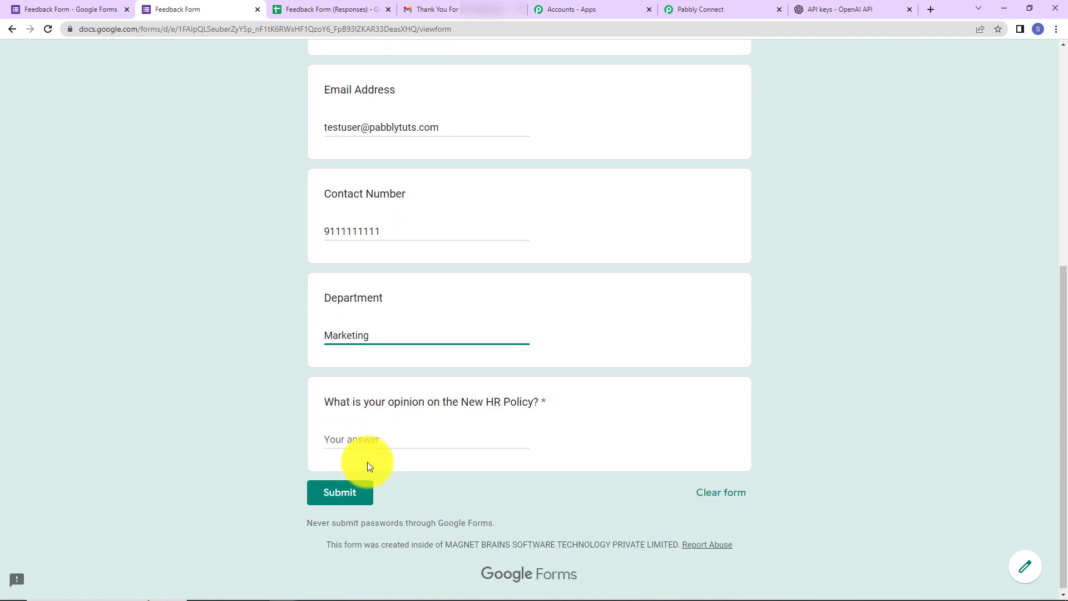
{"action": "left_click", "coordinate": [402, 433]}
{"action": "type", "text": "I "}
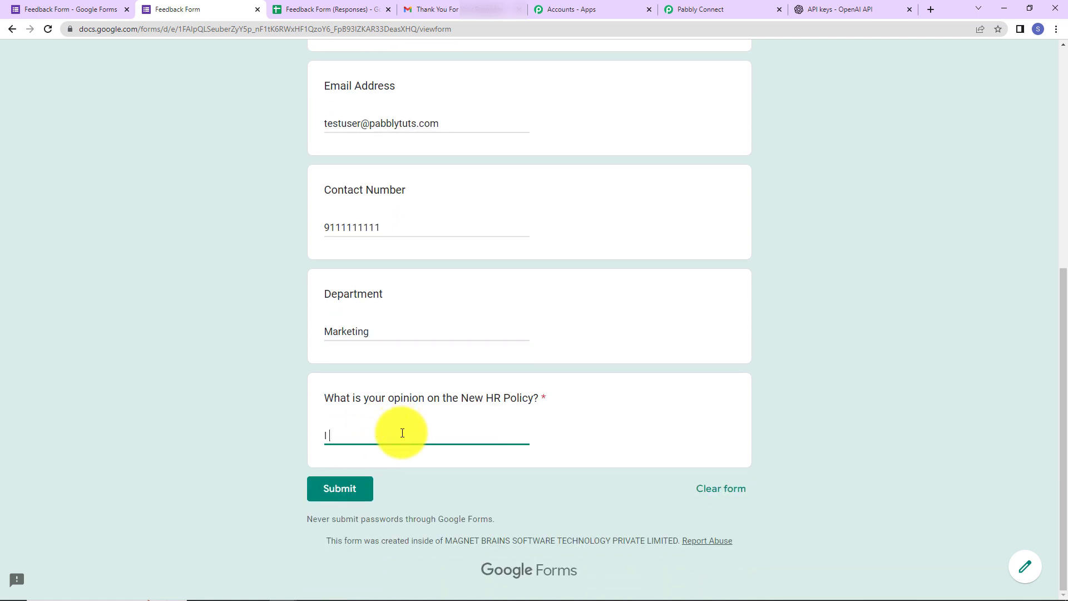
{"action": "type", "text": "am not at all satisfied with the new policy"}
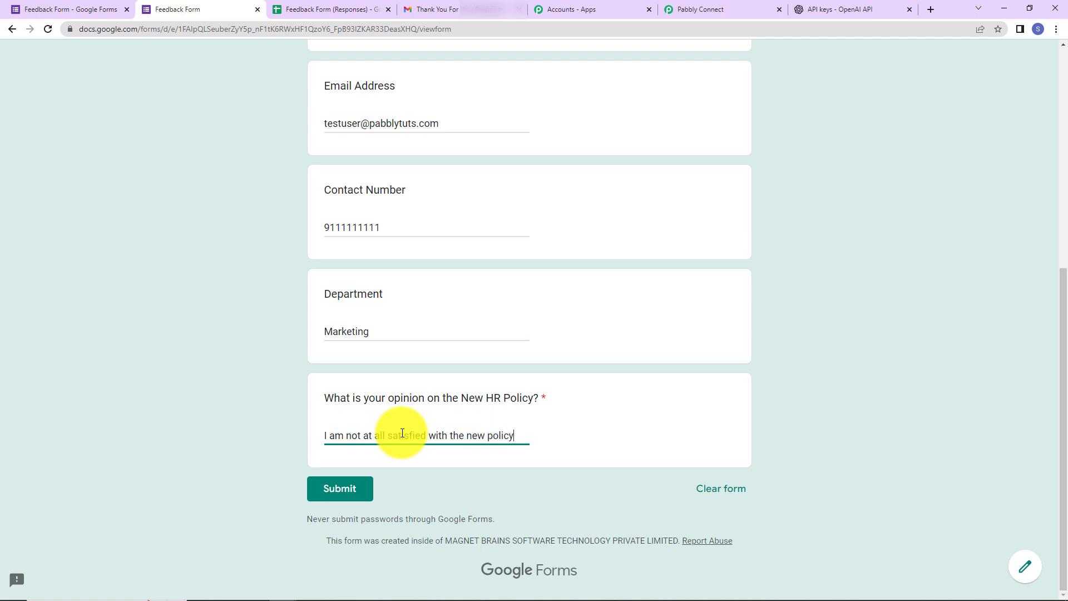
{"action": "type", "text": ". I eed a"}
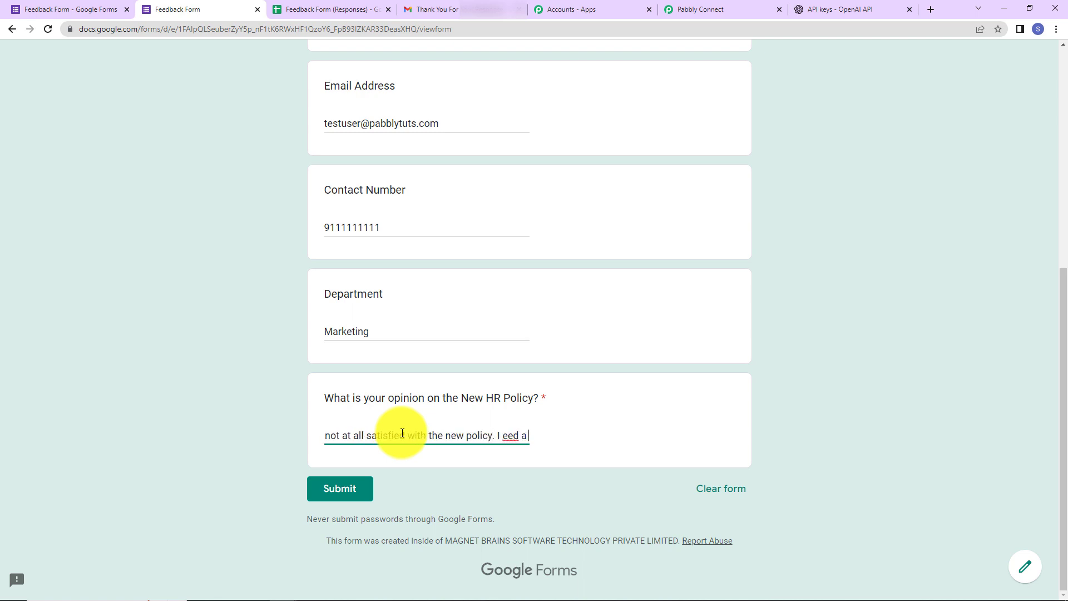
{"action": "type", "text": " discussion wi"}
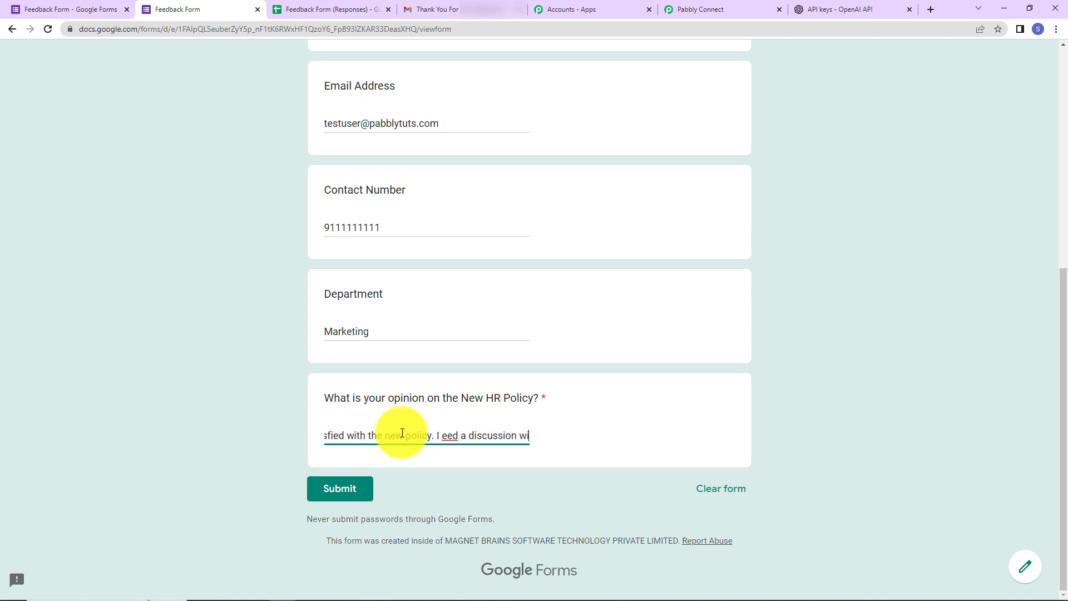
{"action": "type", "text": "th the H"}
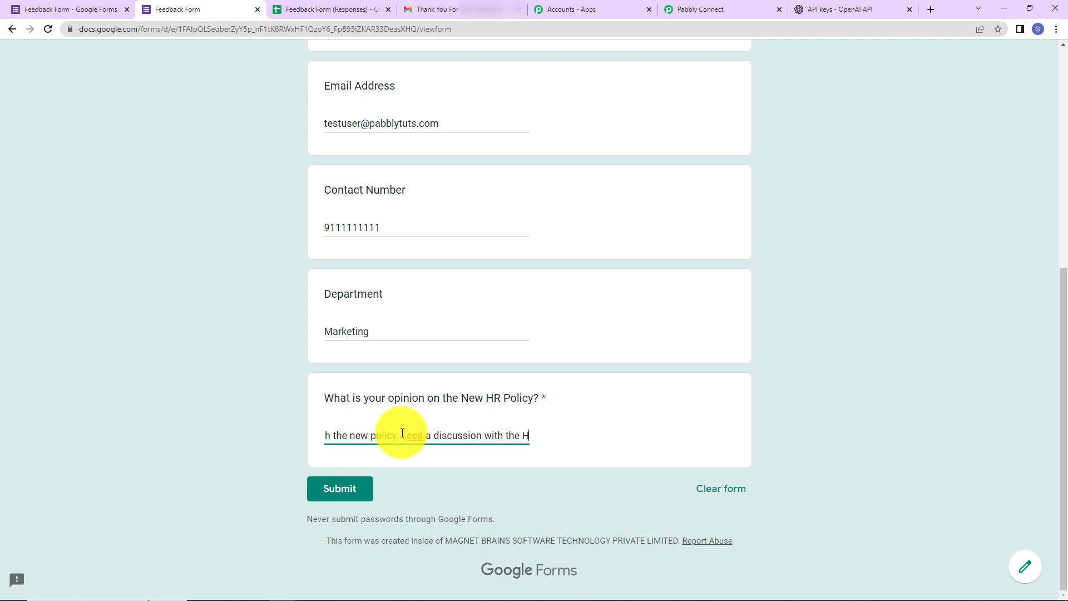
{"action": "type", "text": "R Team."}
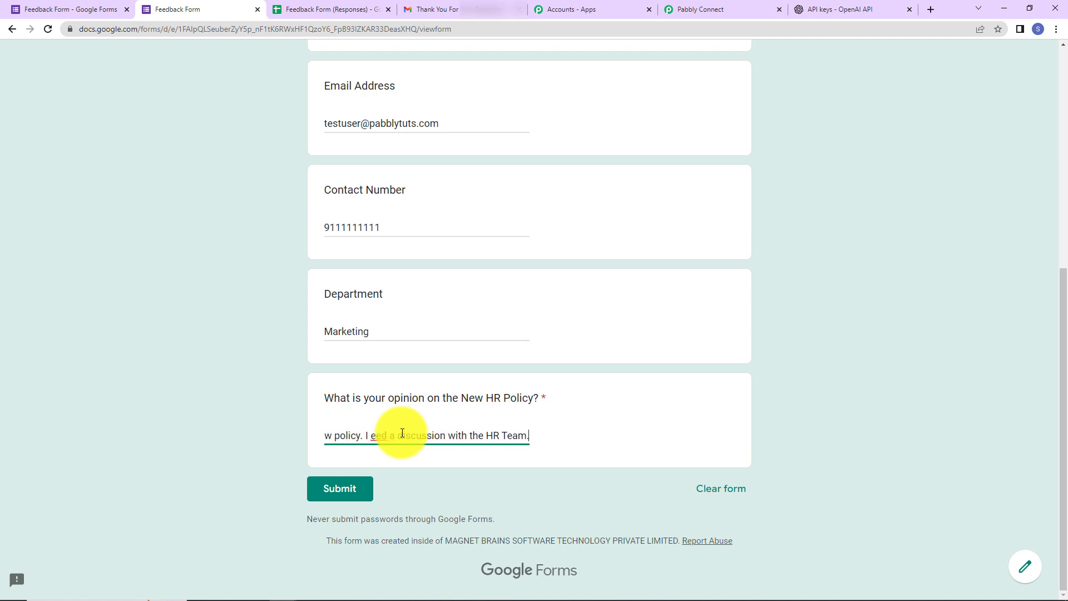
{"action": "left_click", "coordinate": [372, 436]}
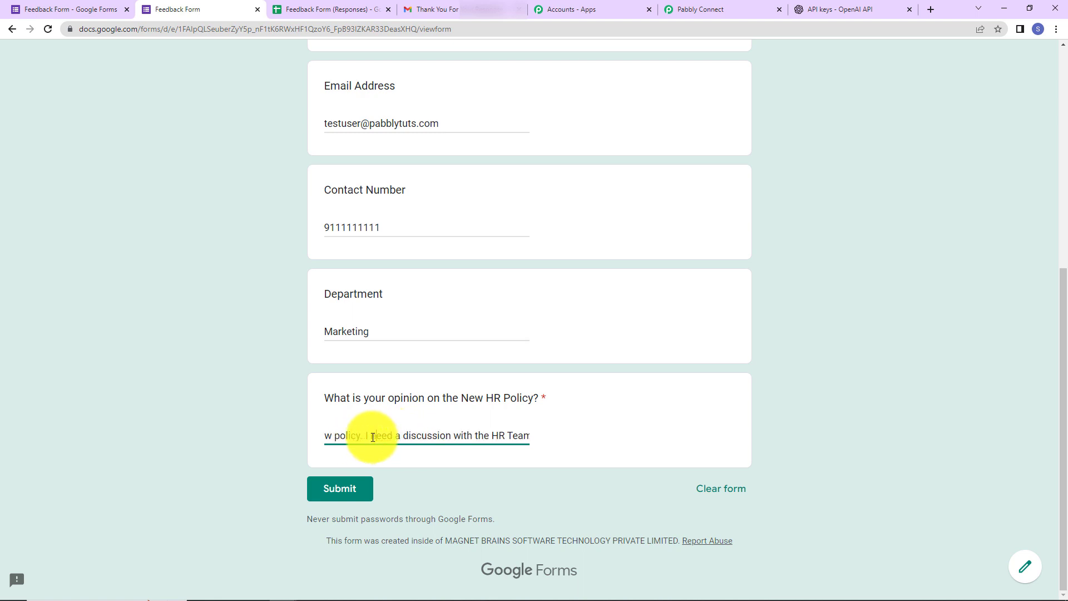
{"action": "left_click", "coordinate": [338, 485]}
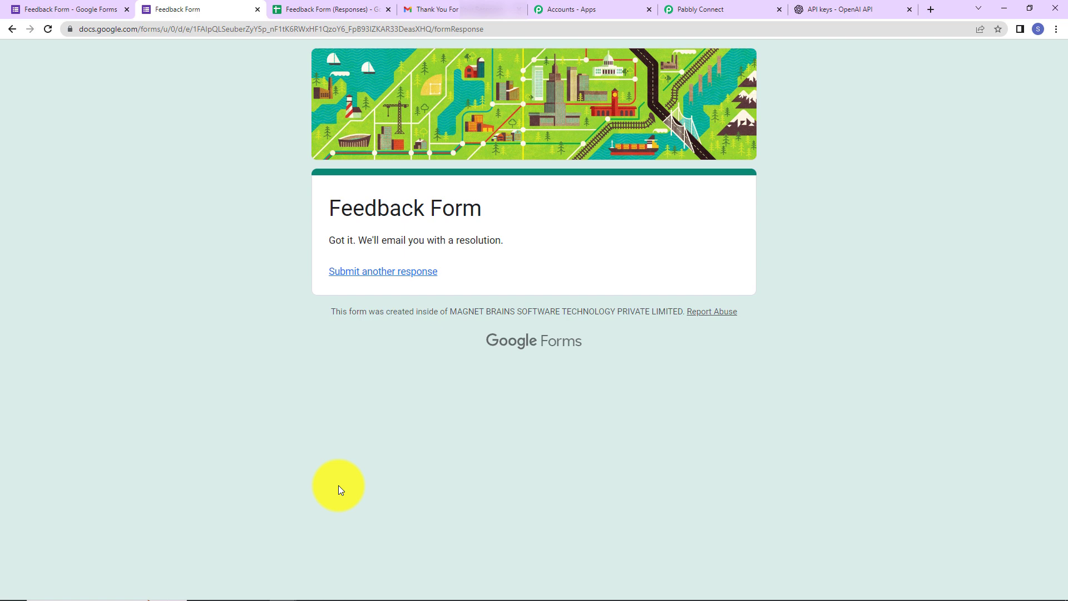
{"action": "left_click", "coordinate": [436, 15]}
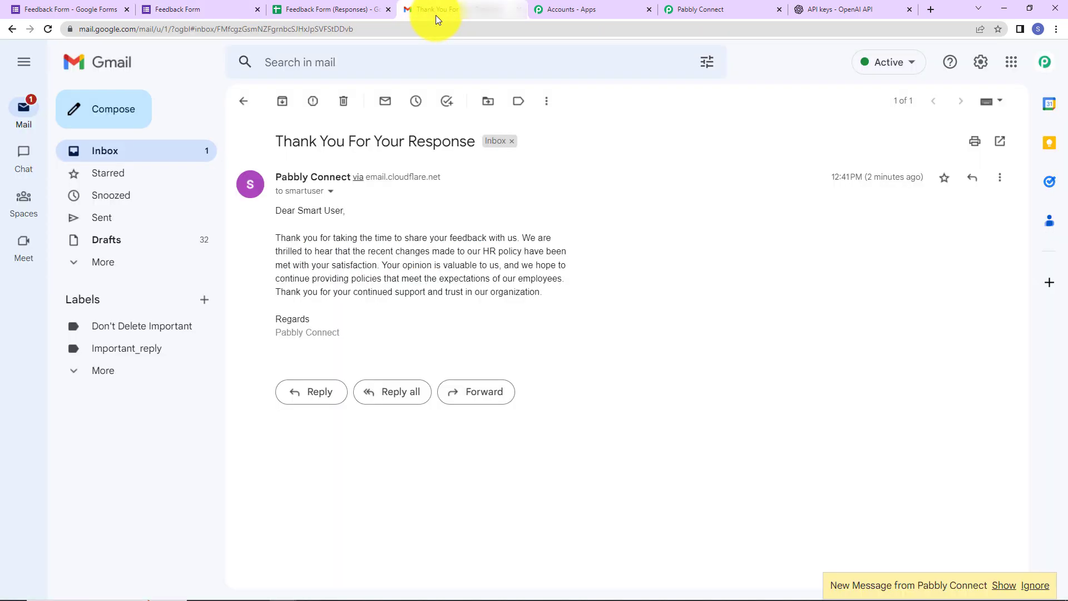
{"action": "left_click", "coordinate": [139, 150]}
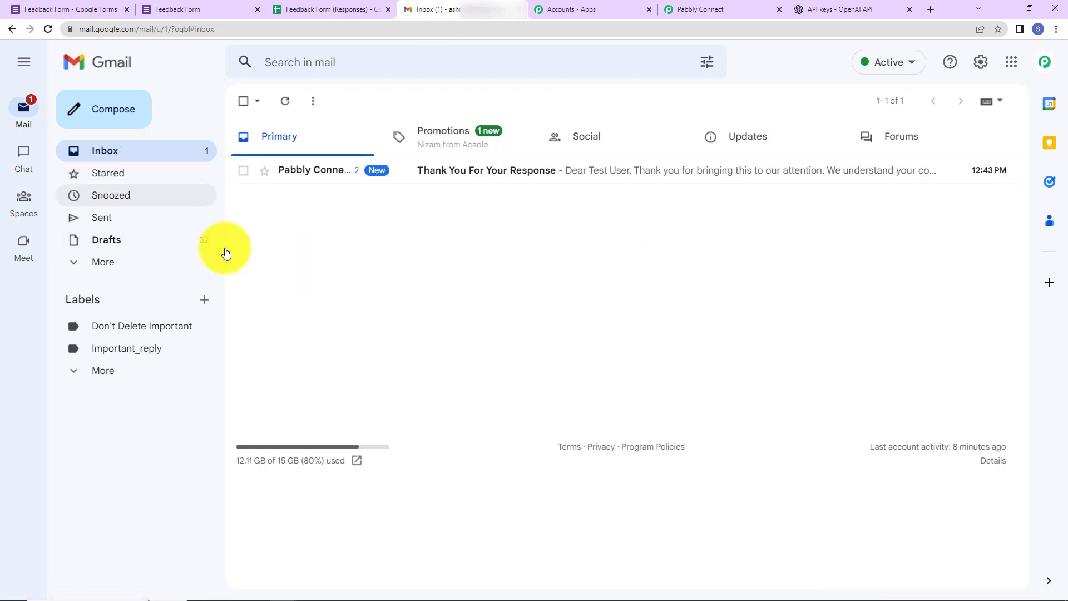
{"action": "left_click", "coordinate": [493, 172]}
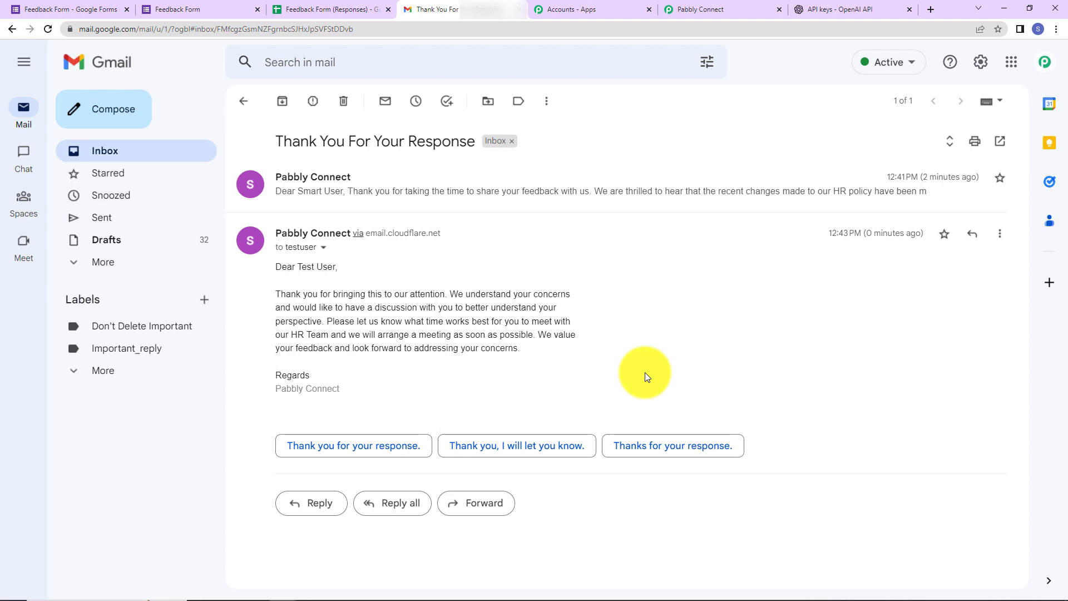
- In Pabbly Connect, collapse the Google Forms trigger, Ask ChatGPT and Gmail Send Email steps
{"action": "left_click", "coordinate": [748, 9]}
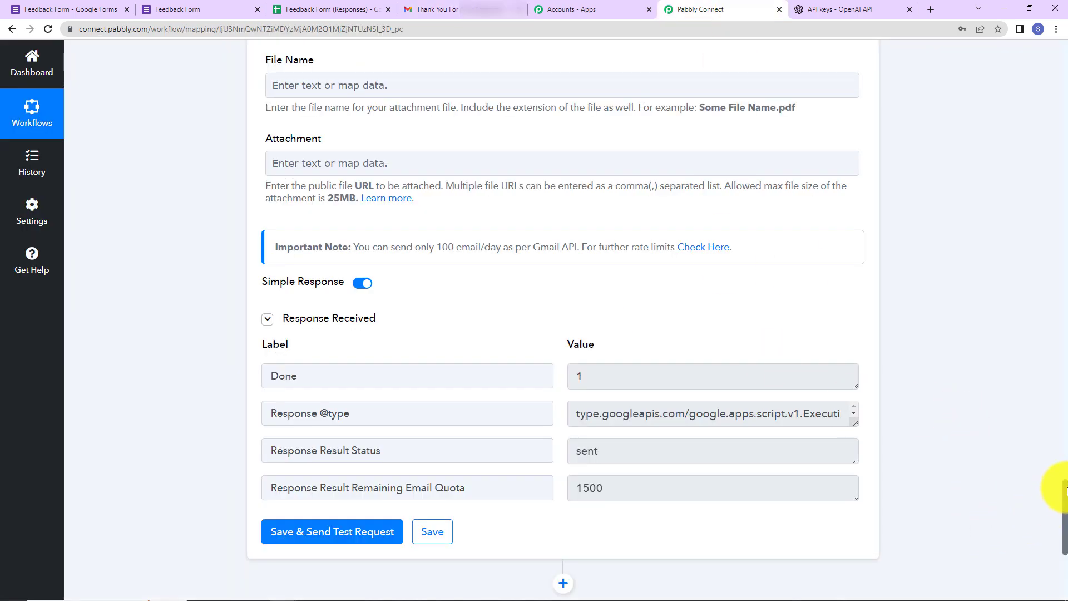
{"action": "left_click_drag", "start_coordinate": [1060, 489], "coordinate": [1041, 60]}
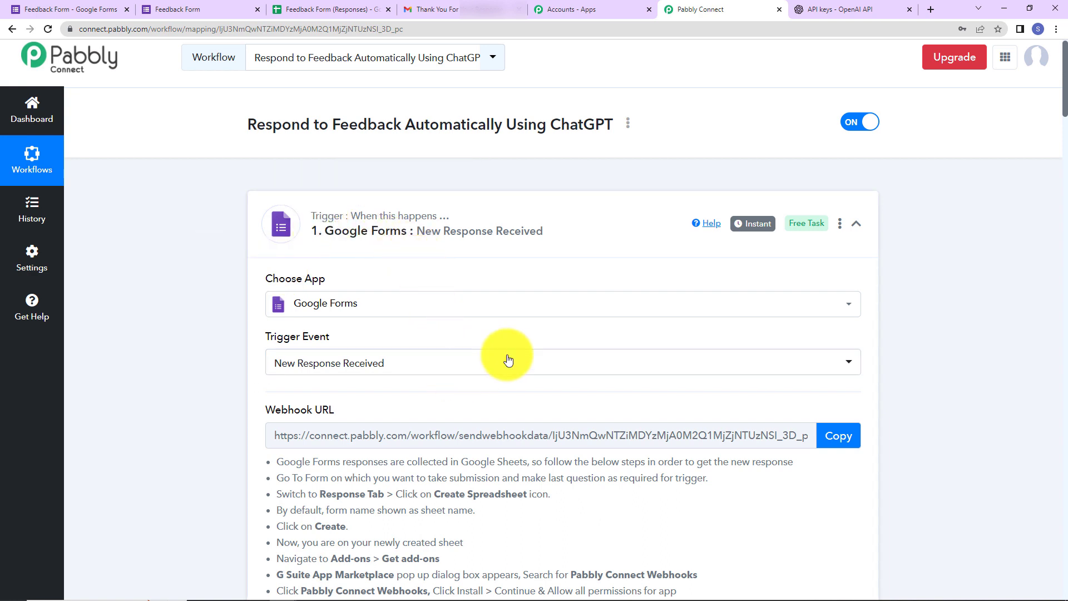
{"action": "left_click", "coordinate": [855, 223]}
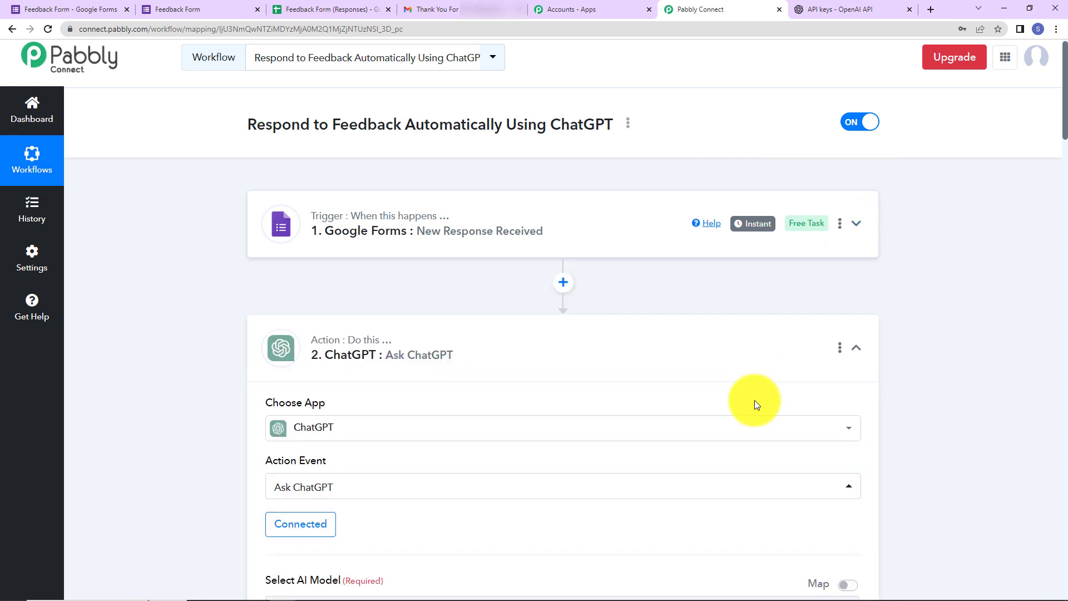
{"action": "left_click", "coordinate": [856, 347]}
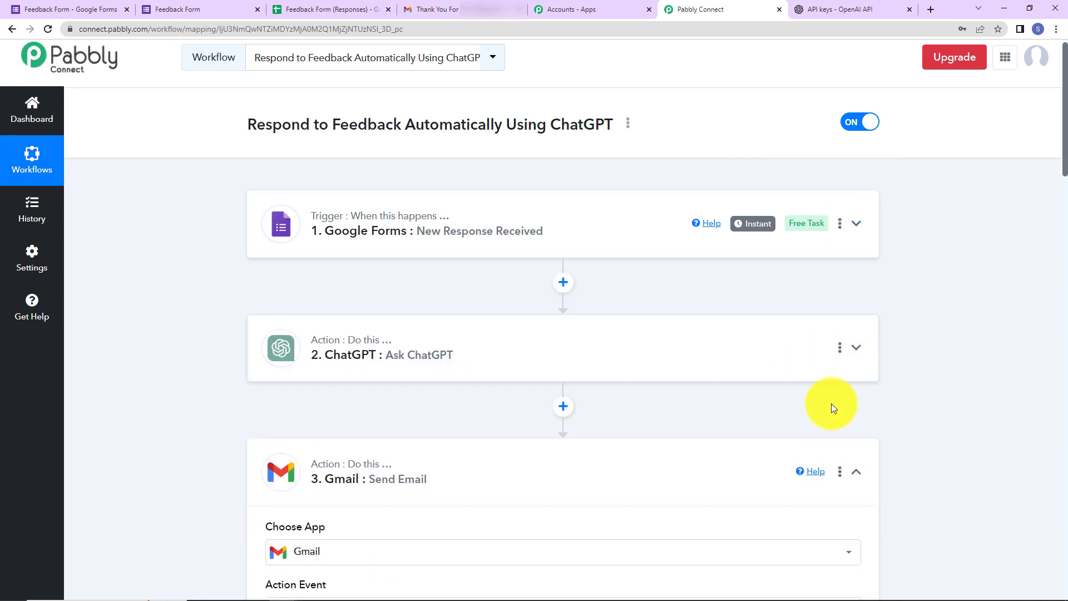
{"action": "scroll", "coordinate": [896, 379], "scroll_direction": "down", "scroll_amount": 2}
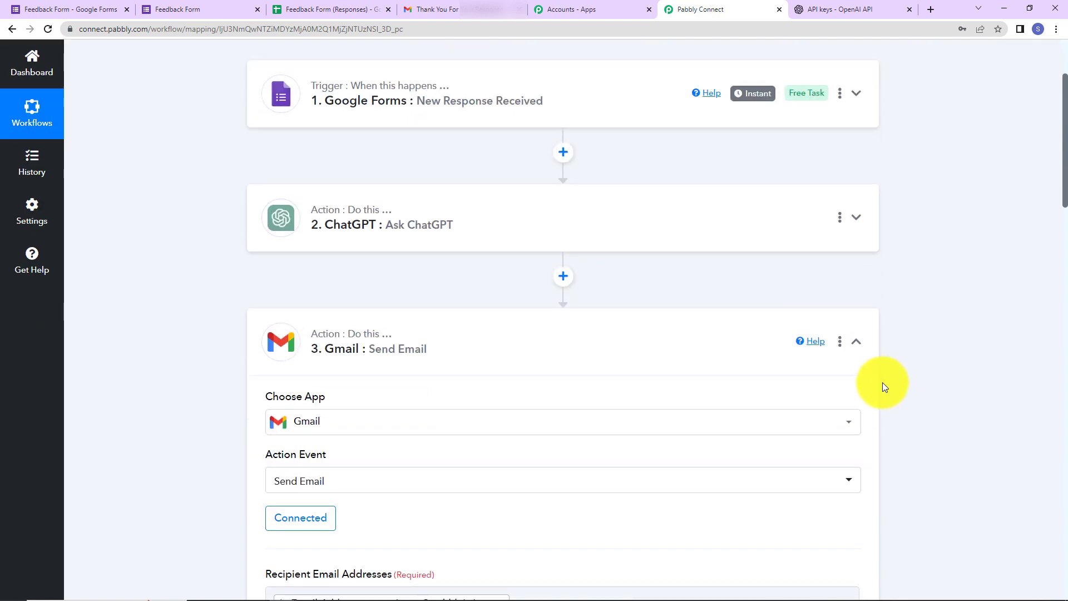
{"action": "left_click", "coordinate": [856, 342]}
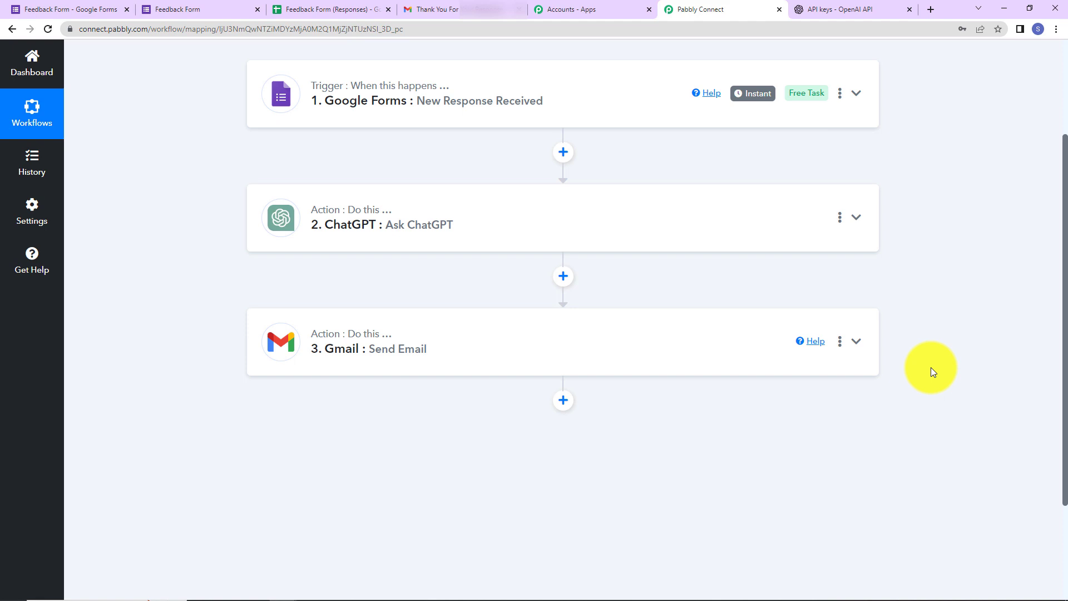